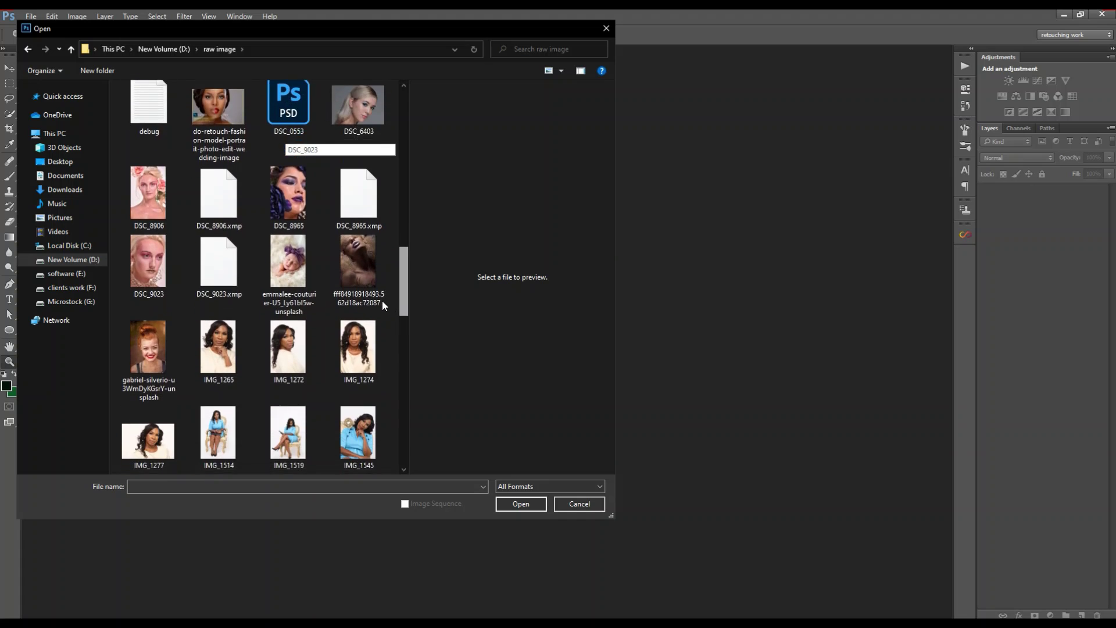
{"action": "scroll", "coordinate": [357, 397], "scroll_direction": "down", "scroll_amount": 5}
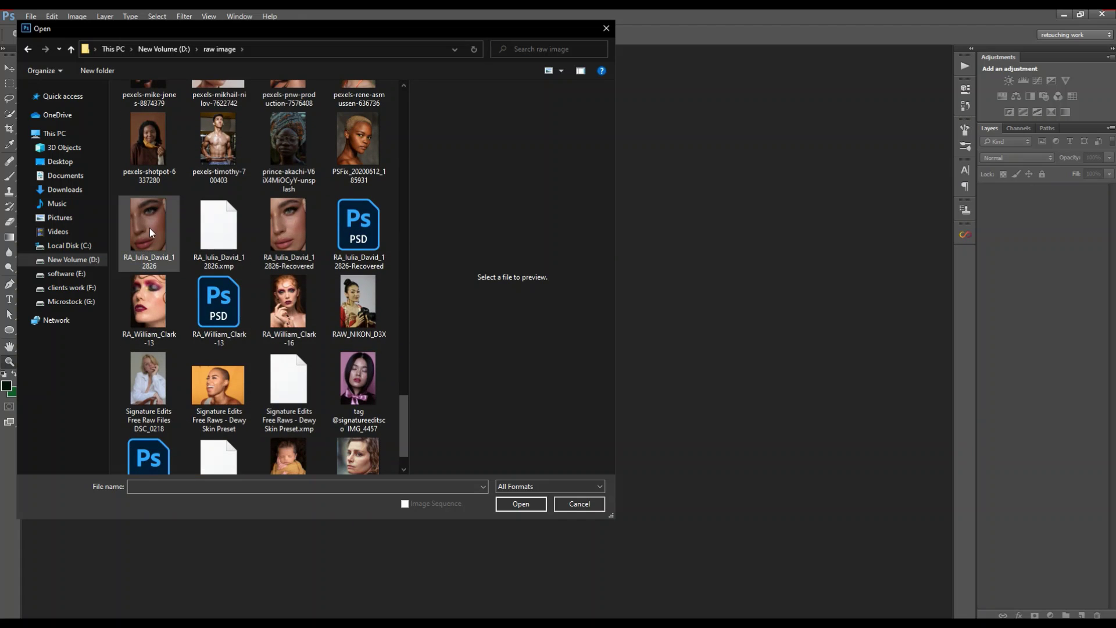
{"action": "left_click", "coordinate": [149, 228]}
{"action": "left_click", "coordinate": [529, 505]}
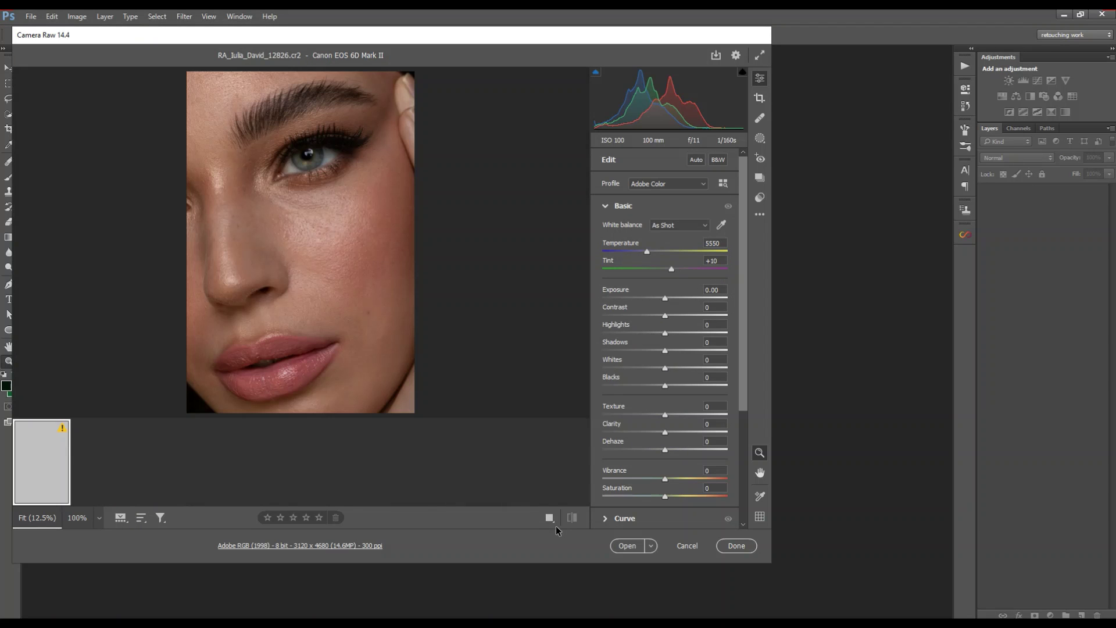
{"action": "left_click", "coordinate": [628, 546]}
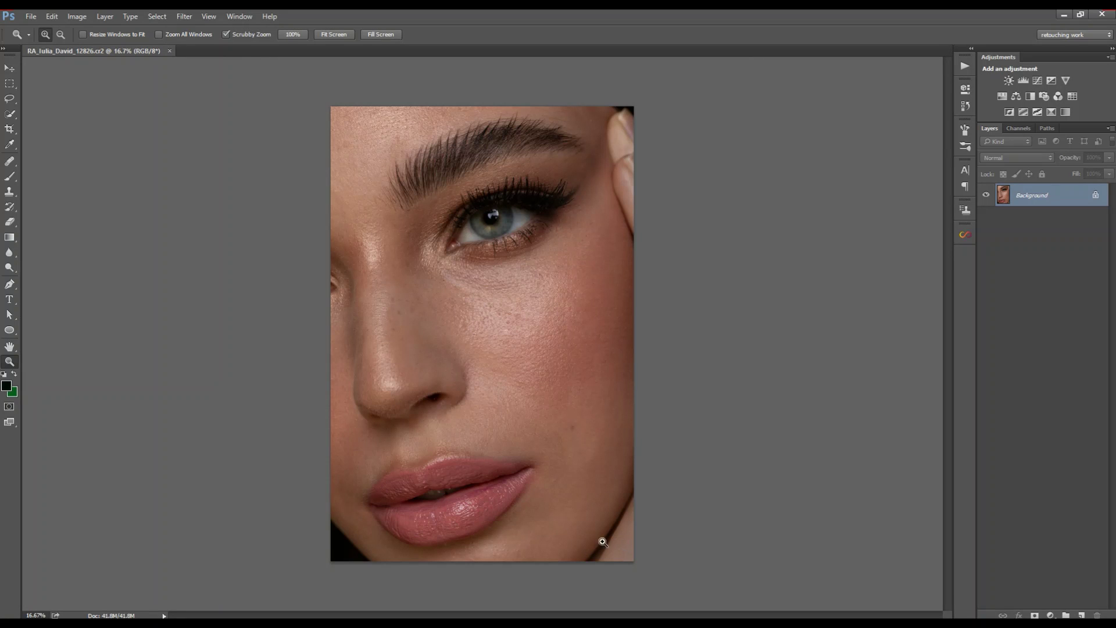
Step: Duplicate the Background into Layer 1 and zoom in slightly on the face
{"action": "mouse_move", "coordinate": [526, 347]}
{"action": "left_mouse_down"}
{"action": "mouse_move", "coordinate": [549, 348]}
{"action": "mouse_move", "coordinate": [536, 354]}
{"action": "left_mouse_up"}
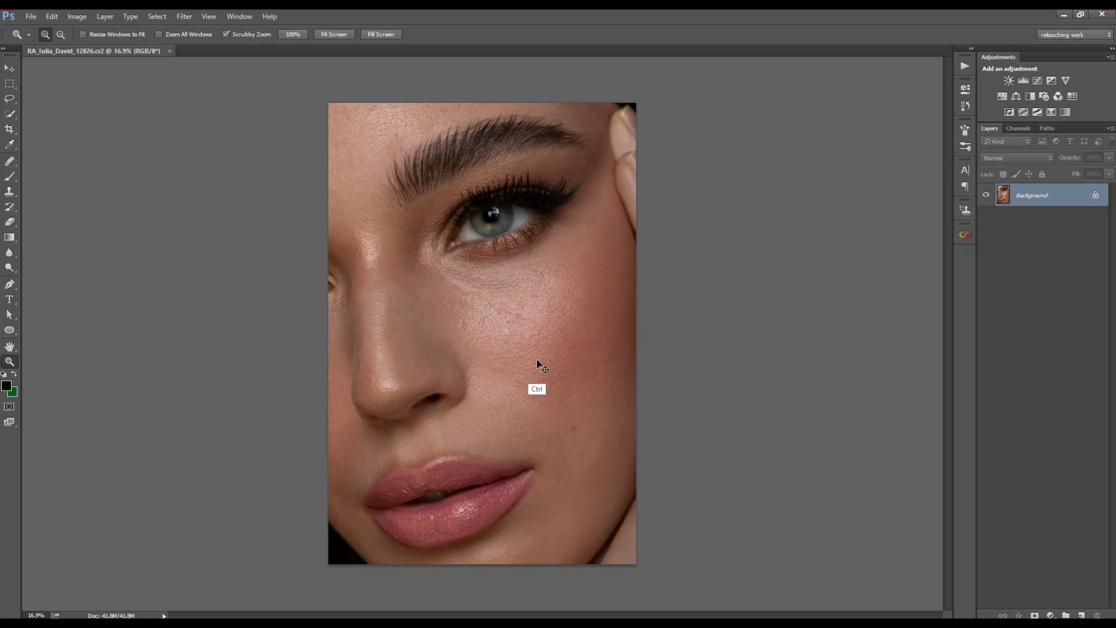
{"action": "key", "text": "ctrl+j"}
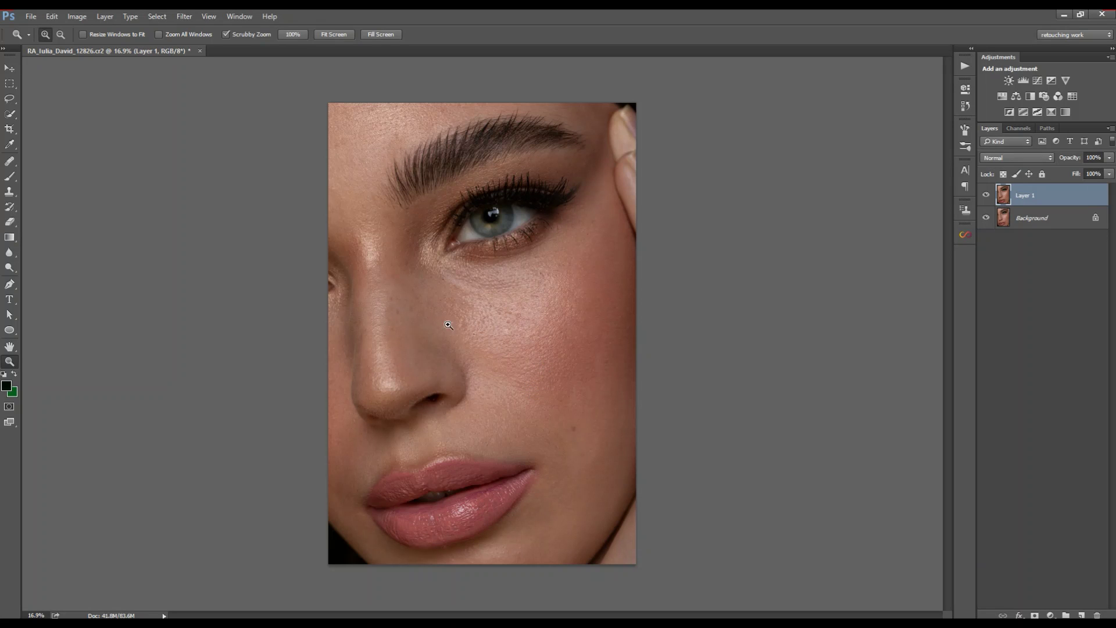
{"action": "left_click_drag", "start_coordinate": [427, 288], "coordinate": [439, 288]}
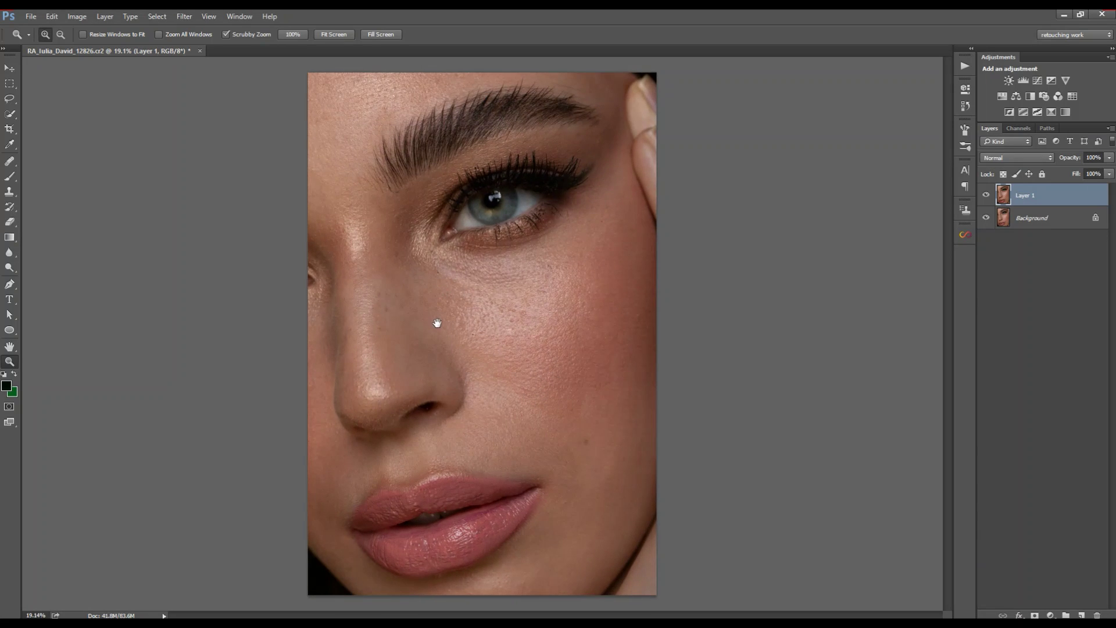
{"action": "left_click", "coordinate": [188, 19]}
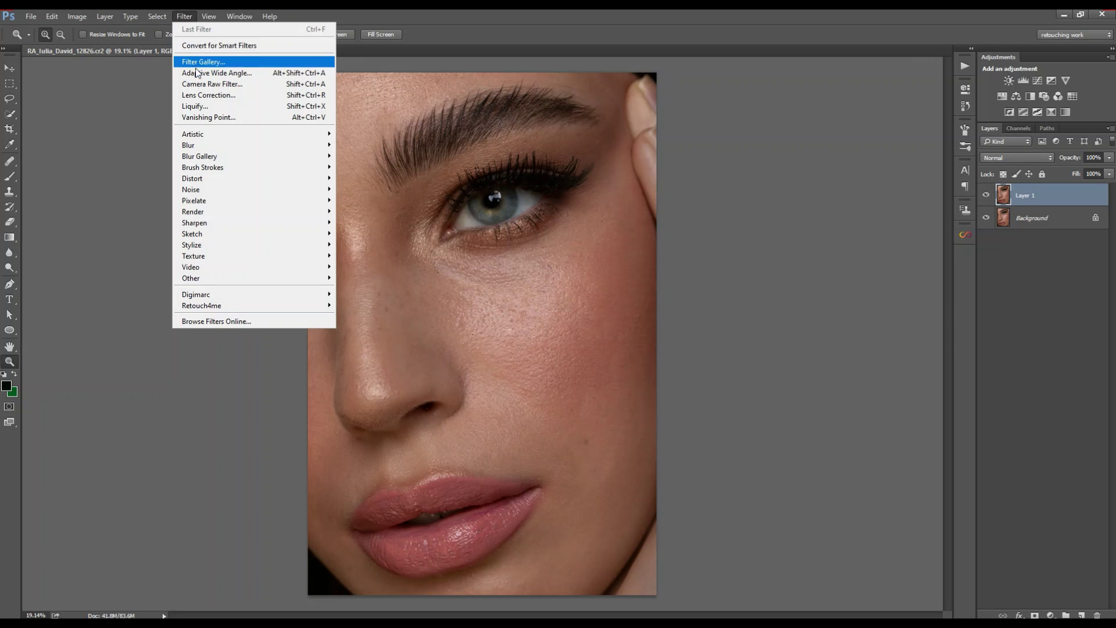
Step: Apply the Camera Raw Filter to Layer 1 with Highlights raised to about +27
{"action": "left_click", "coordinate": [204, 86]}
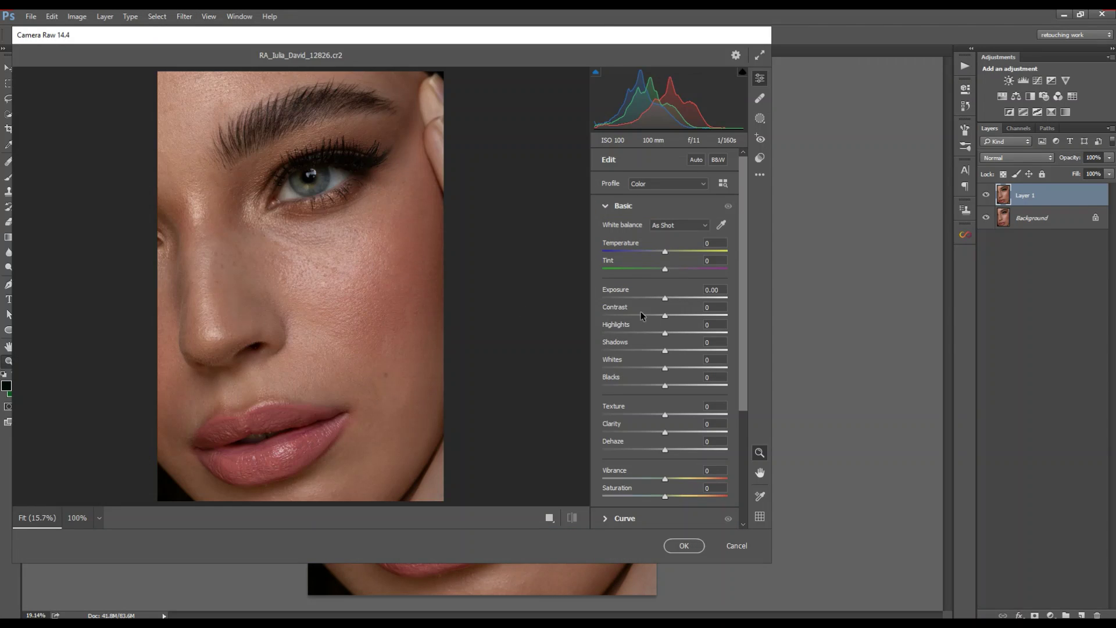
{"action": "left_click", "coordinate": [672, 335]}
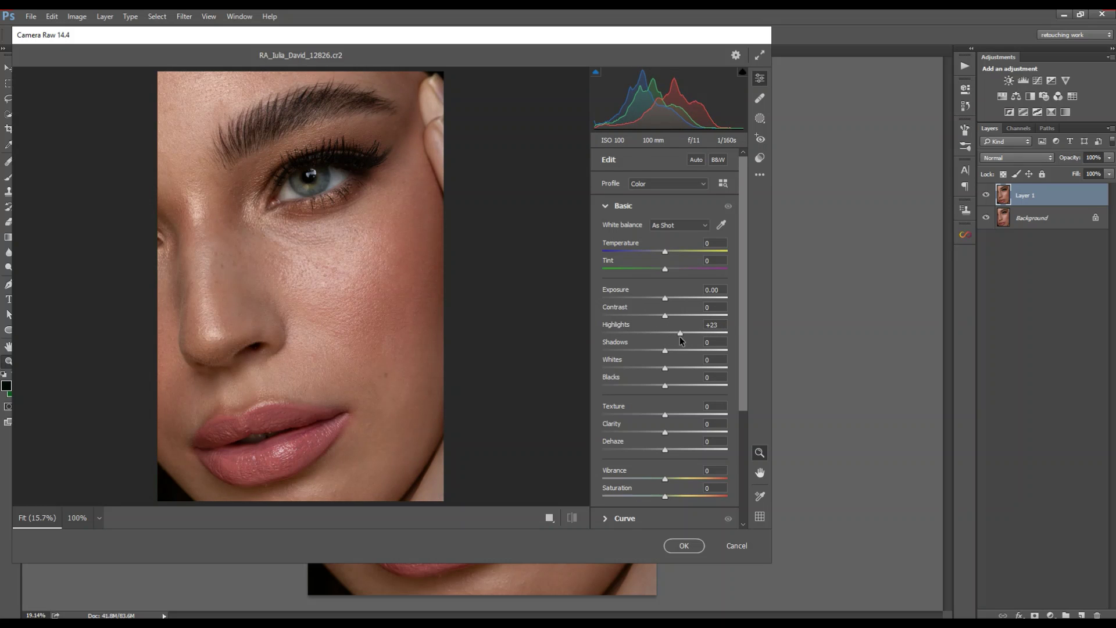
{"action": "left_click_drag", "start_coordinate": [682, 338], "coordinate": [681, 339]}
{"action": "left_click", "coordinate": [684, 544]}
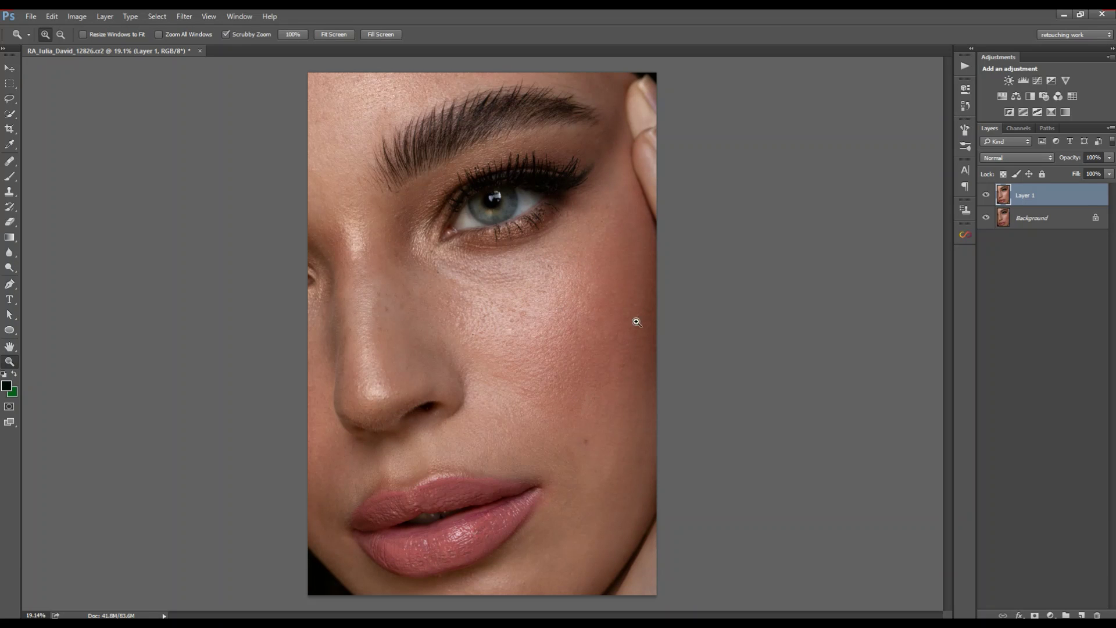
Step: Zoom into the lips, add an empty layer named Blemishes, and select the Healing Brush
{"action": "left_click_drag", "start_coordinate": [494, 273], "coordinate": [572, 343]}
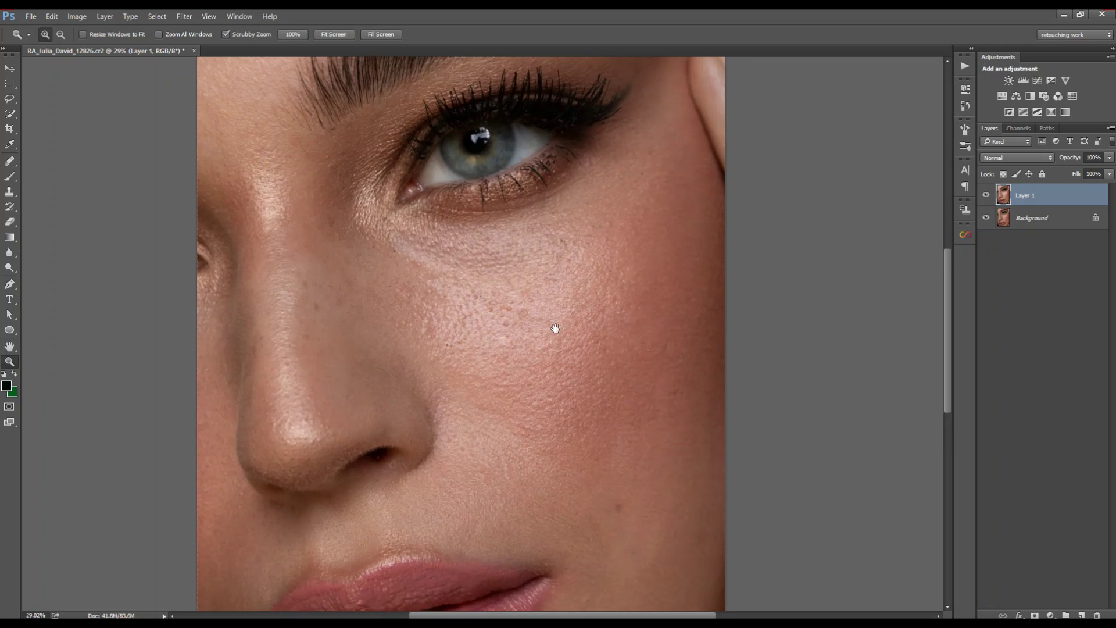
{"action": "left_click_drag", "start_coordinate": [580, 407], "coordinate": [574, 283]}
{"action": "left_click_drag", "start_coordinate": [600, 335], "coordinate": [593, 294]}
{"action": "left_click_drag", "start_coordinate": [530, 362], "coordinate": [560, 288]}
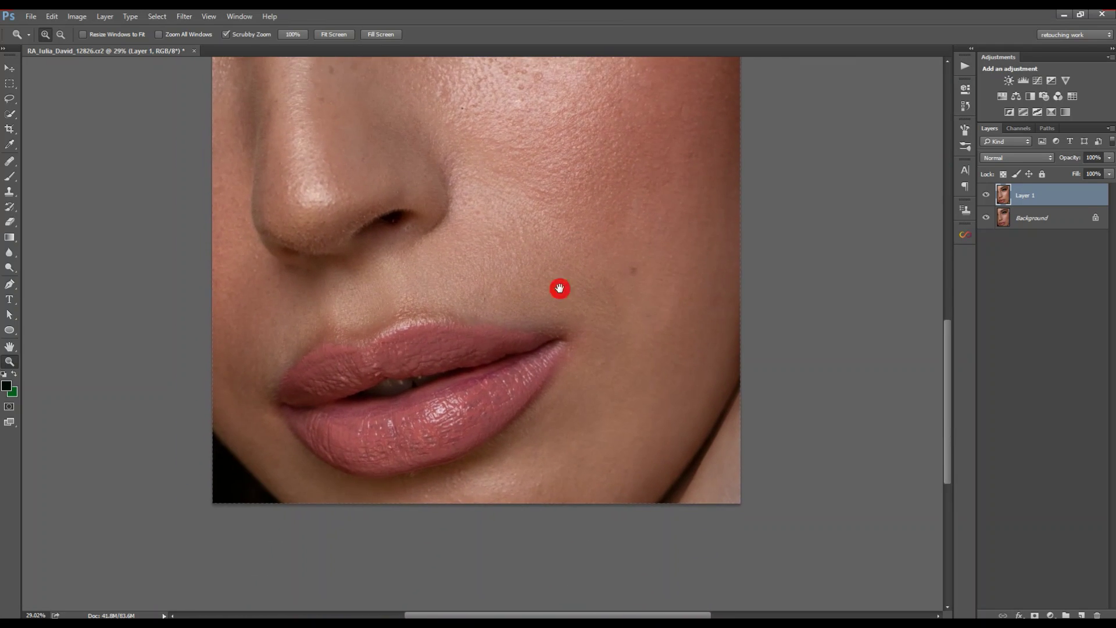
{"action": "left_click_drag", "start_coordinate": [455, 348], "coordinate": [491, 340]}
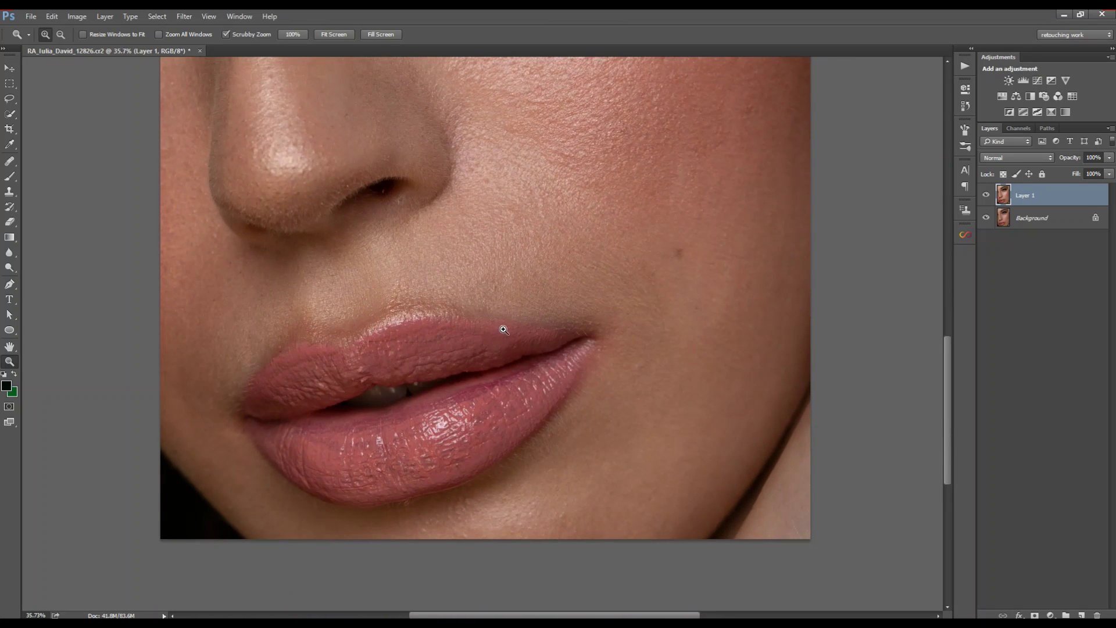
{"action": "left_click", "coordinate": [105, 17]}
{"action": "mouse_move", "coordinate": [129, 31]}
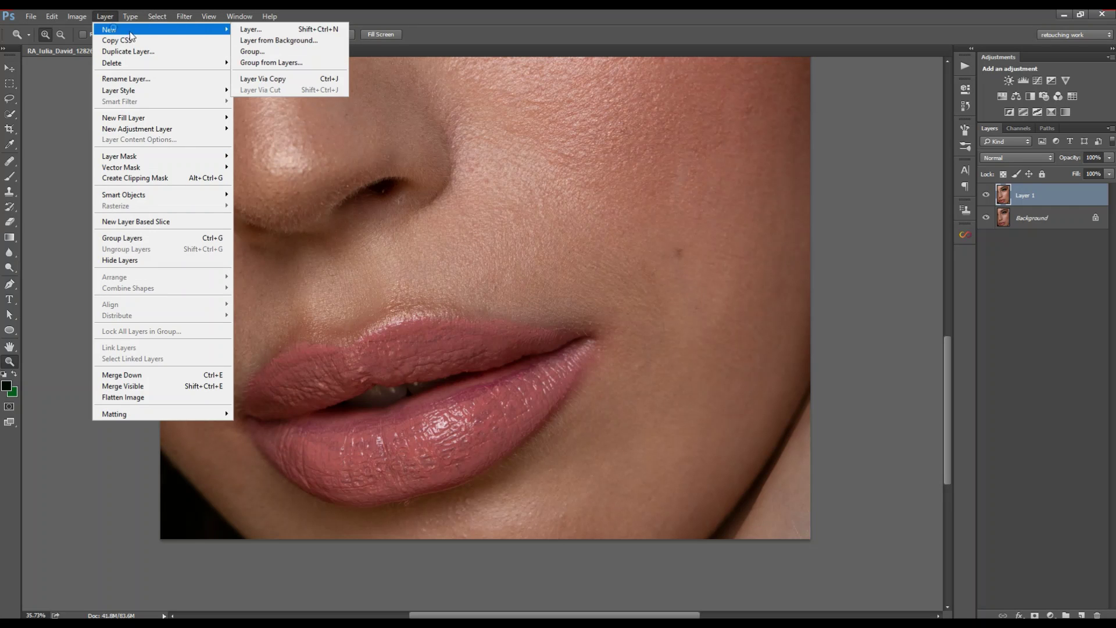
{"action": "left_click", "coordinate": [249, 30]}
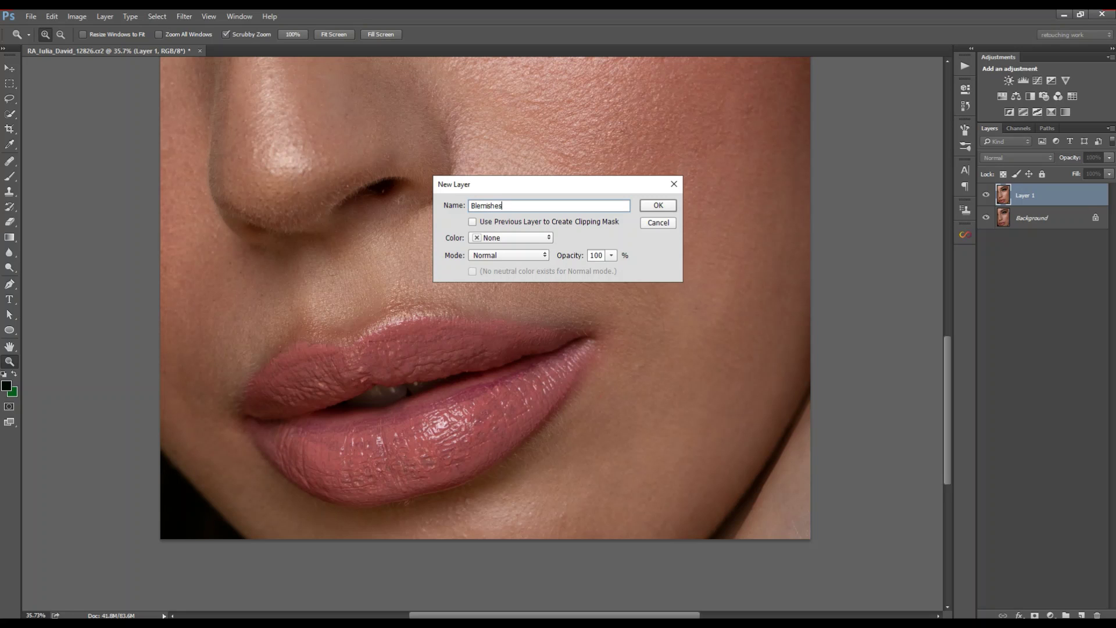
{"action": "type", "text": "Blemishes"}
{"action": "key", "text": "Return"}
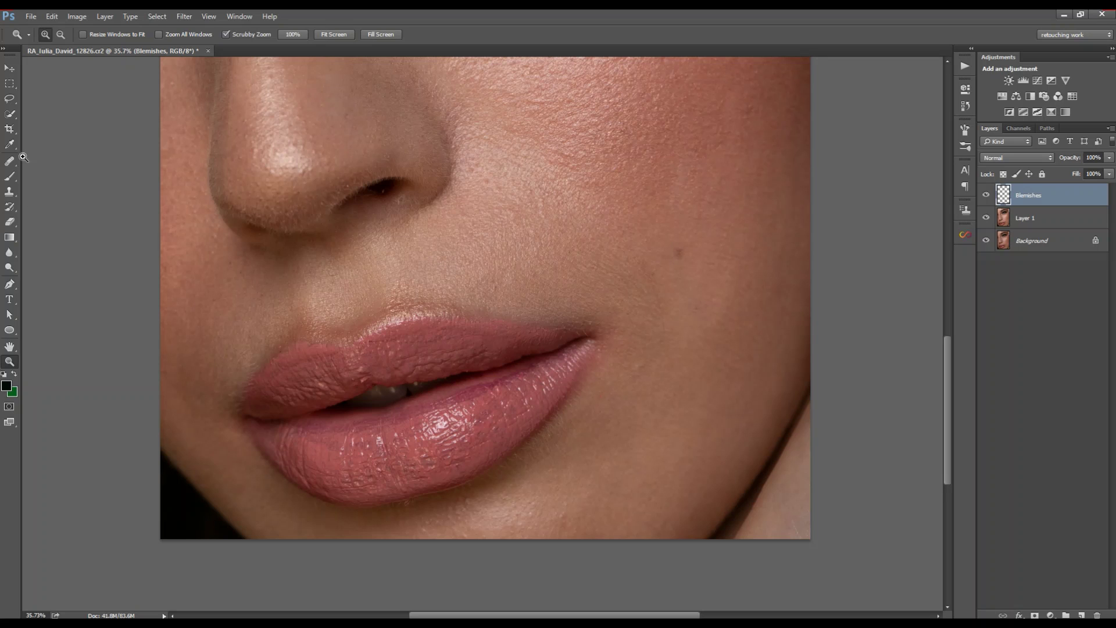
{"action": "left_click", "coordinate": [10, 160]}
{"action": "left_click", "coordinate": [70, 173]}
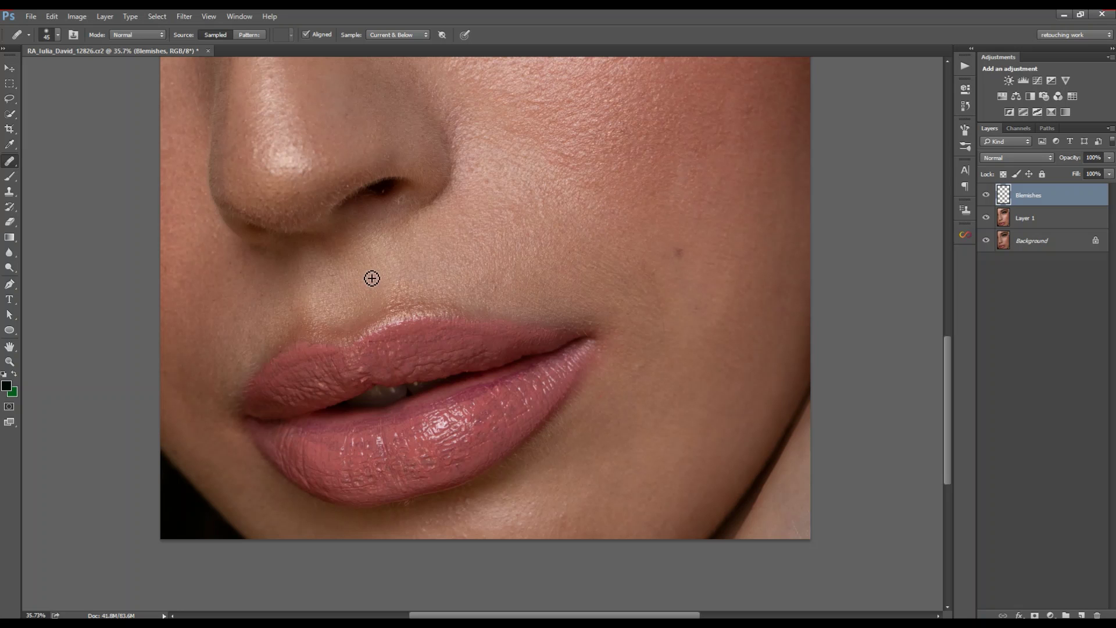
Step: Heal the small spots at the lip corner by sampling clean skin nearby
{"action": "left_click_drag", "start_coordinate": [644, 360], "coordinate": [601, 316]}
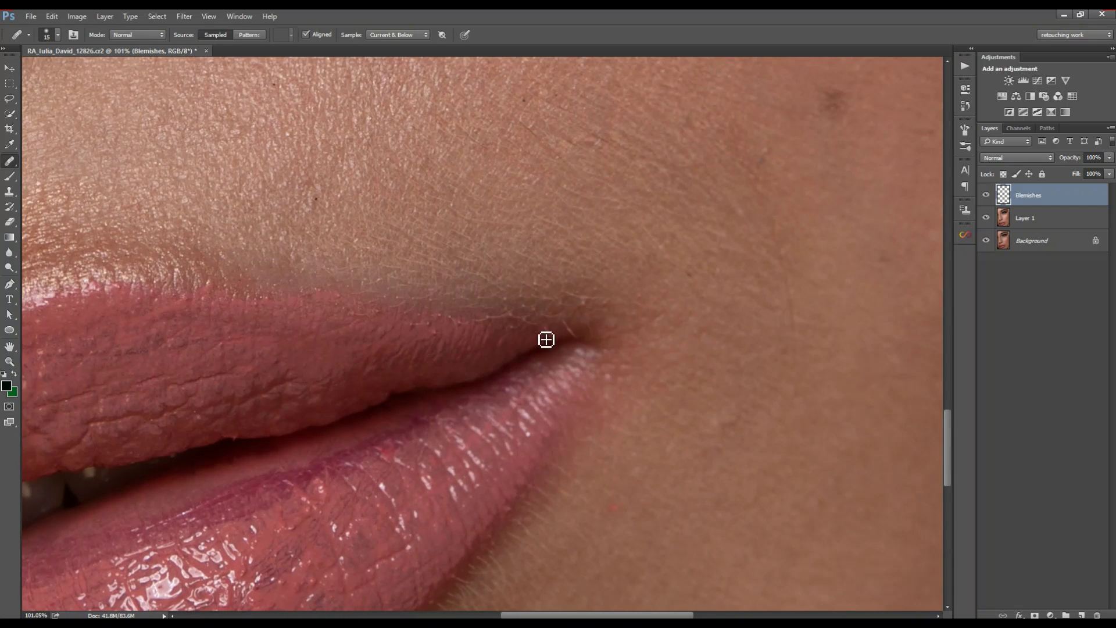
{"action": "mouse_move", "coordinate": [562, 343]}
{"action": "left_mouse_down"}
{"action": "mouse_move", "coordinate": [595, 340]}
{"action": "mouse_move", "coordinate": [600, 310]}
{"action": "mouse_move", "coordinate": [561, 306]}
{"action": "mouse_move", "coordinate": [562, 320]}
{"action": "left_mouse_up"}
{"action": "left_click", "coordinate": [607, 333], "text": "alt"}
{"action": "left_click", "coordinate": [623, 301], "text": "alt"}
{"action": "left_click", "coordinate": [554, 293], "text": "alt"}
{"action": "left_click", "coordinate": [489, 301], "text": "alt"}
{"action": "mouse_move", "coordinate": [525, 303]}
{"action": "left_mouse_down"}
{"action": "mouse_move", "coordinate": [511, 314]}
{"action": "mouse_move", "coordinate": [546, 284]}
{"action": "mouse_move", "coordinate": [519, 304]}
{"action": "mouse_move", "coordinate": [543, 317]}
{"action": "mouse_move", "coordinate": [507, 347]}
{"action": "mouse_move", "coordinate": [501, 322]}
{"action": "mouse_move", "coordinate": [454, 326]}
{"action": "left_mouse_up"}
{"action": "left_click", "coordinate": [543, 277], "text": "alt"}
{"action": "left_click", "coordinate": [596, 301], "text": "alt"}
Step: Heal the spots along the upper lip edge and on the upper lip
{"action": "left_click", "coordinate": [516, 333], "text": "alt"}
{"action": "left_click", "coordinate": [523, 332], "text": "alt"}
{"action": "left_click", "coordinate": [497, 327], "text": "alt"}
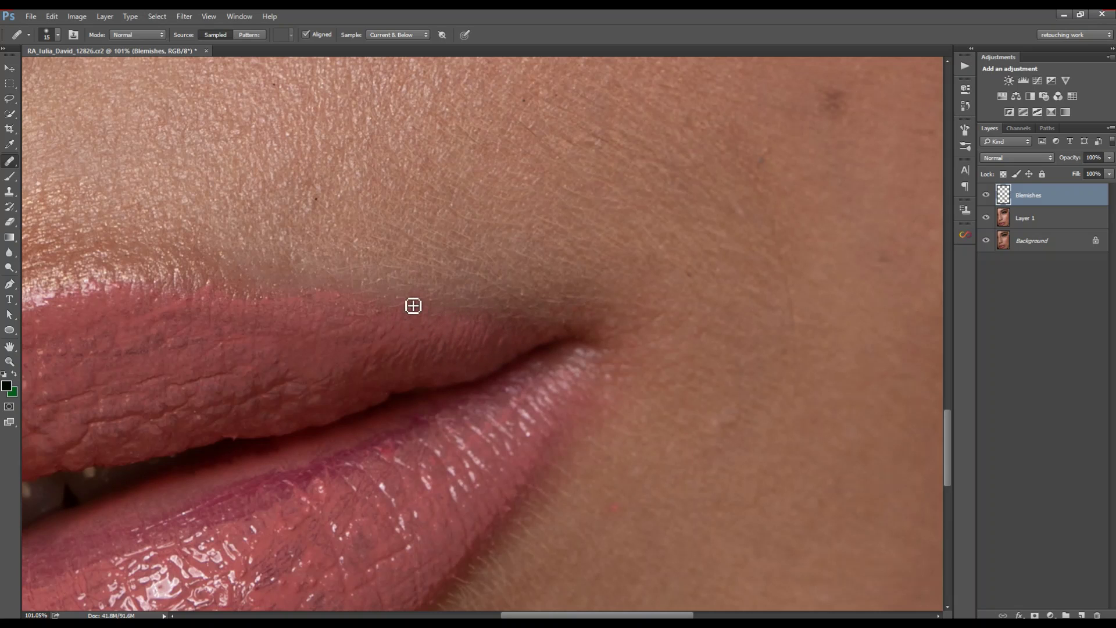
{"action": "left_click", "coordinate": [431, 319], "text": "alt"}
{"action": "left_click", "coordinate": [386, 318], "text": "alt"}
{"action": "left_click", "coordinate": [354, 320]}
{"action": "left_click_drag", "start_coordinate": [334, 316], "coordinate": [595, 340]}
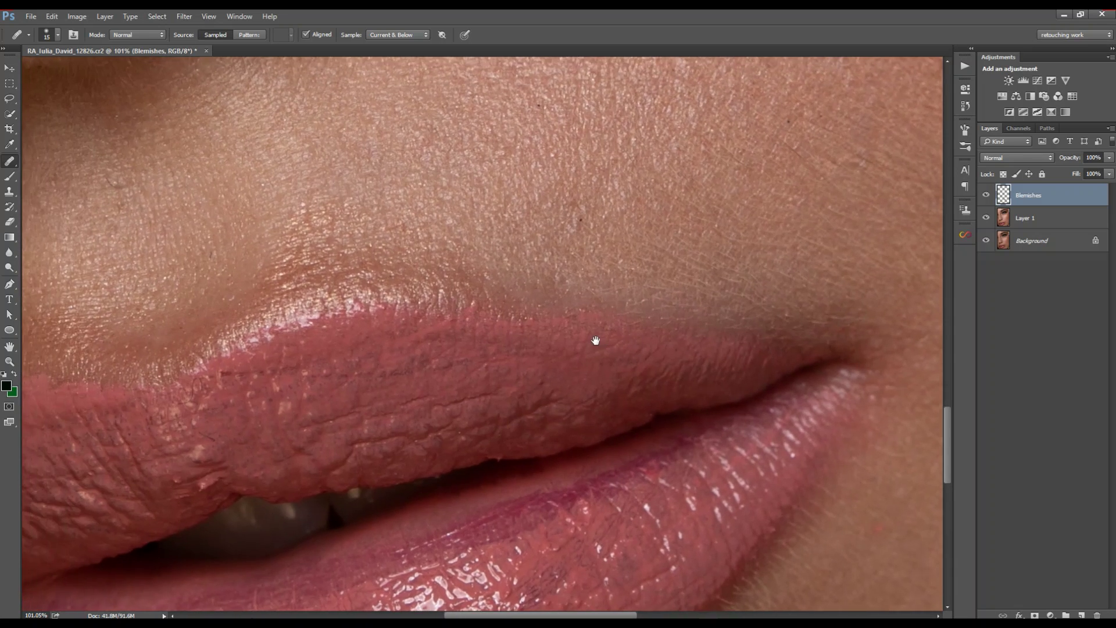
{"action": "left_click_drag", "start_coordinate": [394, 368], "coordinate": [536, 285]}
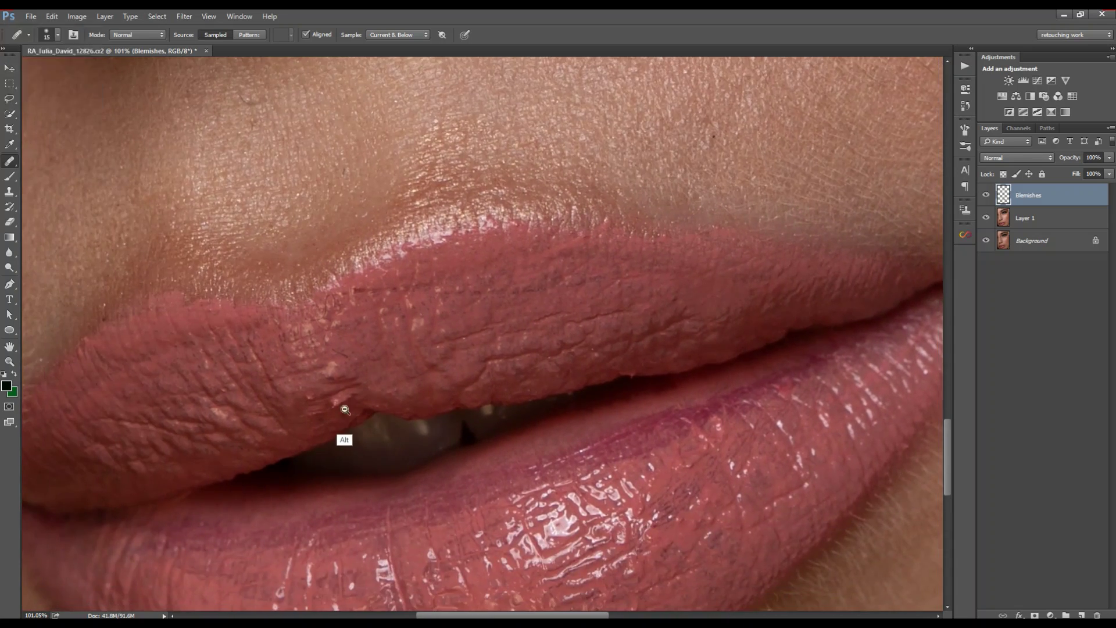
{"action": "left_click", "coordinate": [337, 416], "text": "alt"}
{"action": "left_click", "coordinate": [351, 407]}
Step: Heal the skin at the left lip corner
{"action": "left_click_drag", "start_coordinate": [339, 353], "coordinate": [564, 330]}
{"action": "left_click_drag", "start_coordinate": [293, 364], "coordinate": [417, 290]}
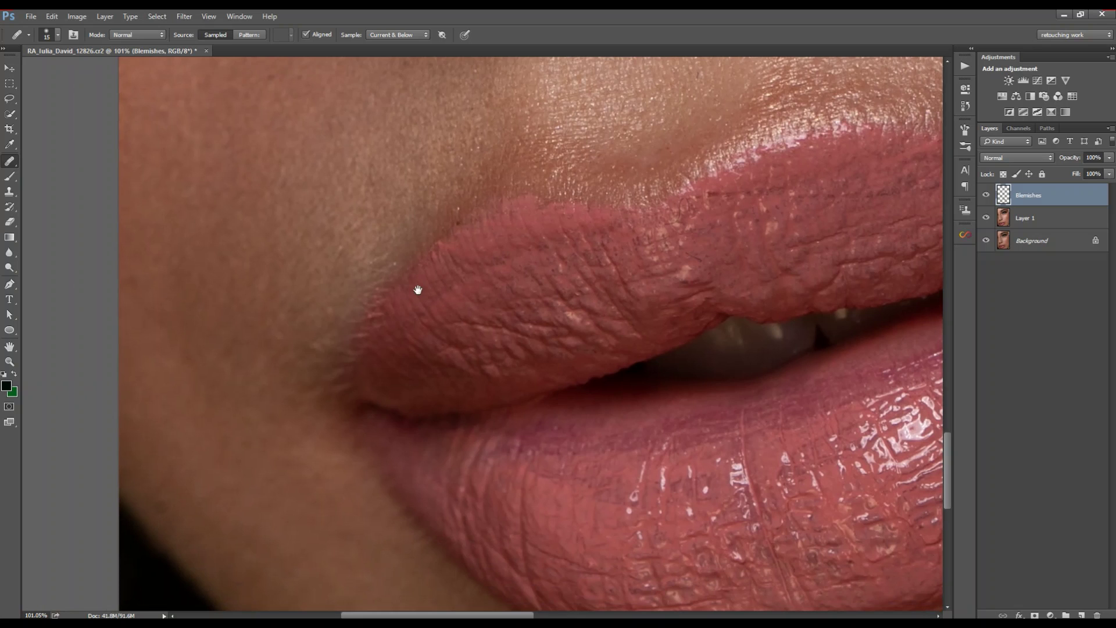
{"action": "left_click", "coordinate": [391, 314], "text": "alt"}
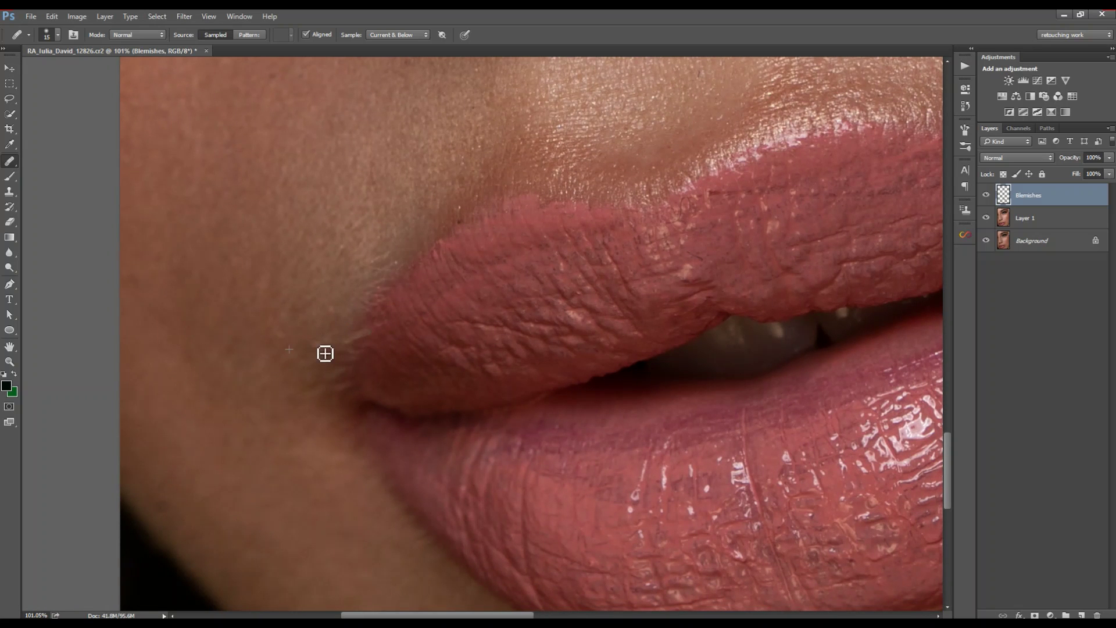
{"action": "left_click_drag", "start_coordinate": [814, 523], "coordinate": [322, 281]}
{"action": "left_click_drag", "start_coordinate": [506, 374], "coordinate": [411, 411]}
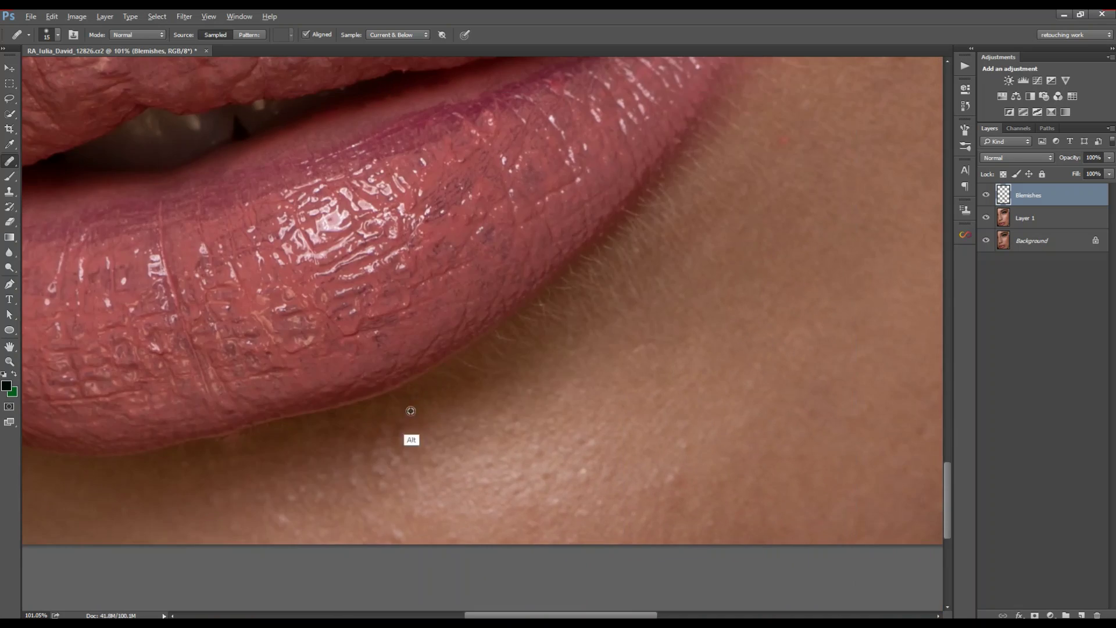
Step: Heal the fine hairs and blemishes on the skin below the lower lip
{"action": "left_click_drag", "start_coordinate": [564, 349], "coordinate": [448, 429]}
{"action": "left_click_drag", "start_coordinate": [663, 238], "coordinate": [515, 368]}
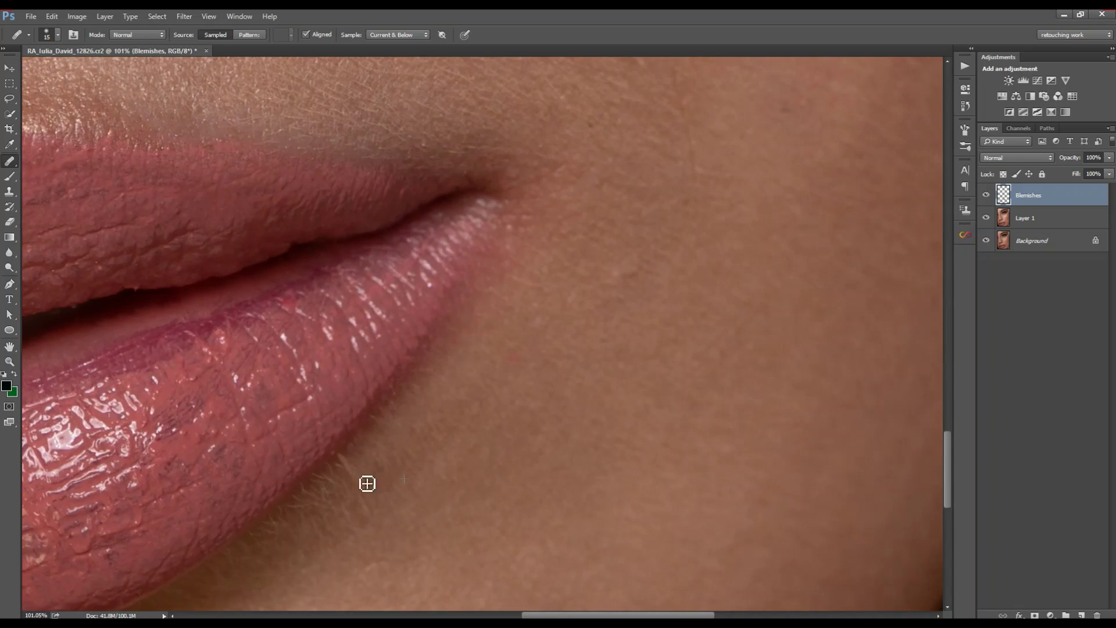
{"action": "left_click_drag", "start_coordinate": [368, 569], "coordinate": [497, 470]}
{"action": "left_click_drag", "start_coordinate": [559, 599], "coordinate": [481, 348]}
{"action": "left_click_drag", "start_coordinate": [380, 309], "coordinate": [581, 329]}
{"action": "left_click_drag", "start_coordinate": [372, 402], "coordinate": [487, 355]}
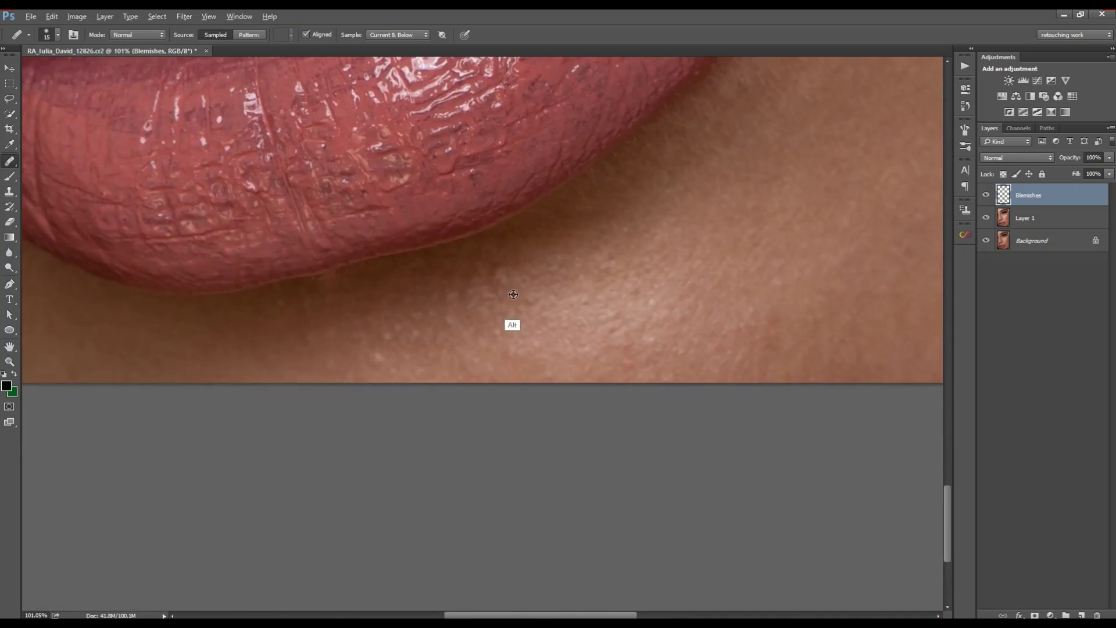
{"action": "left_click", "coordinate": [514, 324], "text": "alt"}
{"action": "left_click", "coordinate": [314, 346]}
Step: Move up to the nose and heal the nostril's light speck with a size-20 brush
{"action": "scroll", "coordinate": [314, 346], "scroll_direction": "down", "scroll_amount": 2}
{"action": "left_click_drag", "start_coordinate": [476, 244], "coordinate": [407, 477]}
{"action": "left_click_drag", "start_coordinate": [530, 195], "coordinate": [670, 319]}
{"action": "left_click_drag", "start_coordinate": [461, 401], "coordinate": [615, 341]}
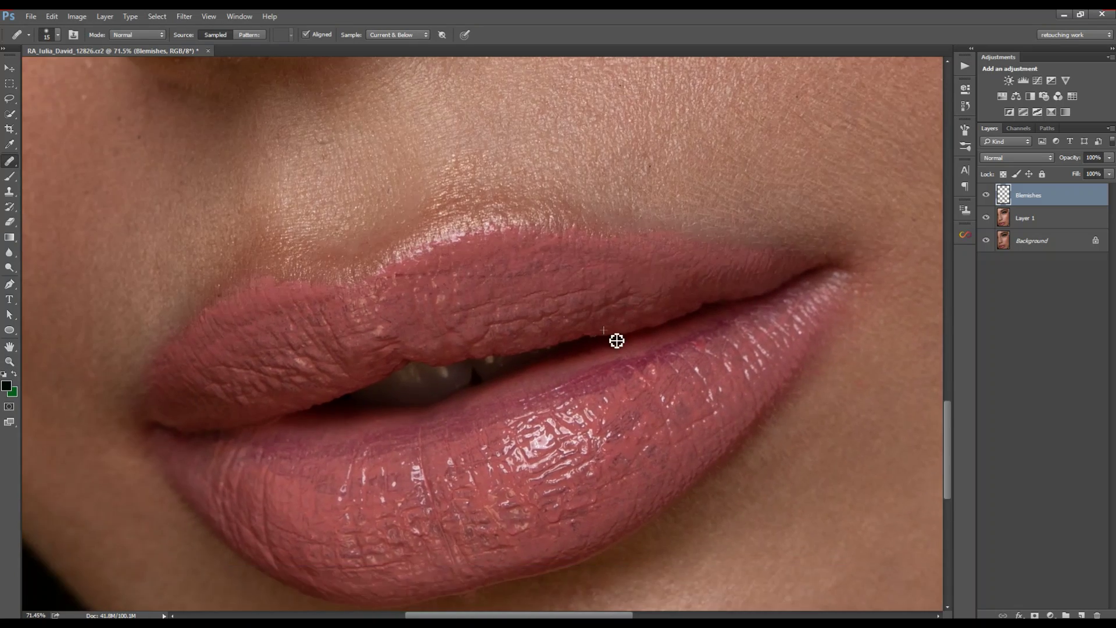
{"action": "left_click_drag", "start_coordinate": [519, 368], "coordinate": [604, 553]}
{"action": "left_click_drag", "start_coordinate": [523, 165], "coordinate": [474, 423]}
{"action": "key", "text": "]"}
{"action": "left_click", "coordinate": [474, 423], "text": "alt"}
Step: Heal the light and reddish specks around the nostril
{"action": "left_click", "coordinate": [460, 425]}
{"action": "left_click", "coordinate": [500, 444], "text": "alt"}
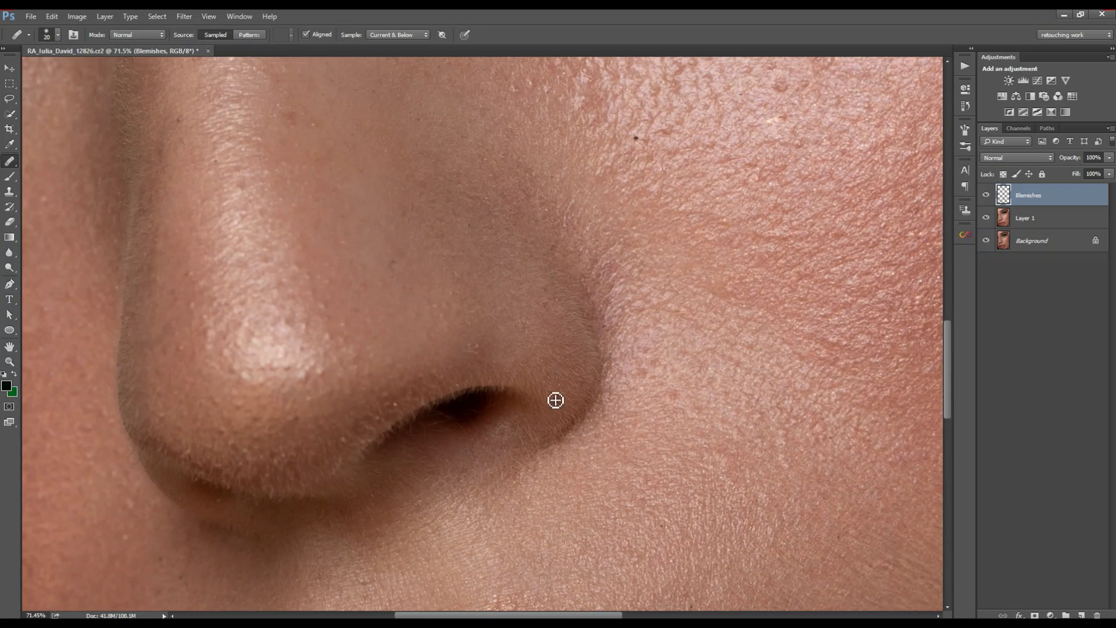
{"action": "left_click", "coordinate": [548, 371], "text": "alt"}
{"action": "left_click", "coordinate": [550, 381]}
{"action": "left_click", "coordinate": [483, 350], "text": "alt"}
{"action": "left_click", "coordinate": [477, 353]}
Step: Heal tiny spots at the nostril edge, then switch to a size-35 Clone Stamp
{"action": "left_click", "coordinate": [496, 410], "text": "alt"}
{"action": "left_click_drag", "start_coordinate": [496, 428], "coordinate": [559, 354]}
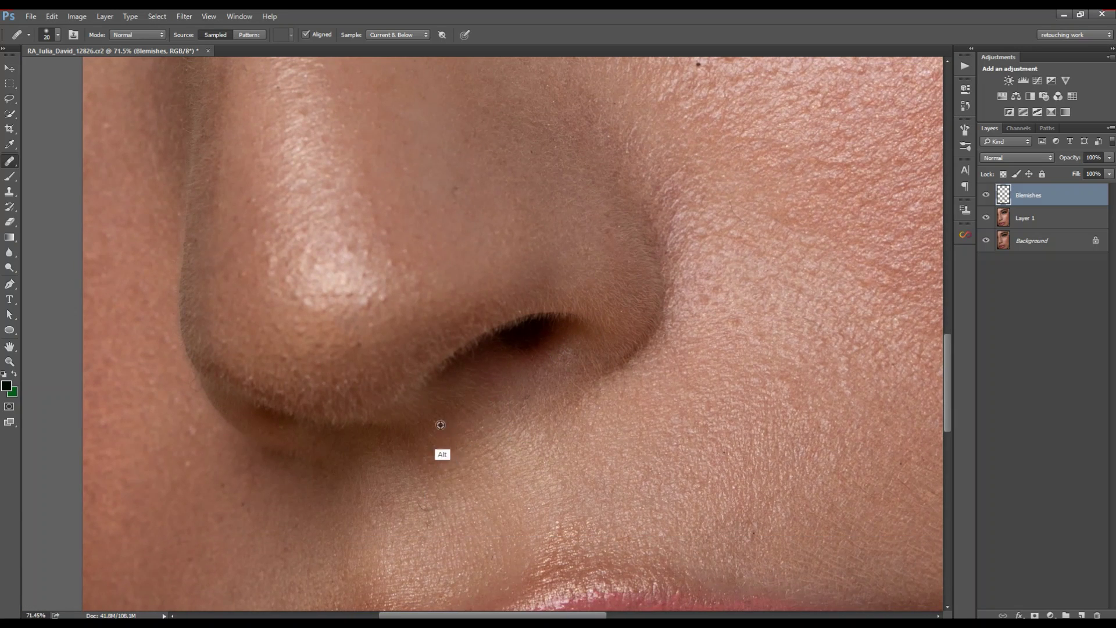
{"action": "left_click", "coordinate": [501, 347], "text": "alt"}
{"action": "left_click", "coordinate": [488, 354]}
{"action": "left_click", "coordinate": [487, 353]}
{"action": "key", "text": "s"}
{"action": "key", "text": "bracketleft"}
{"action": "key", "text": "bracketleft"}
{"action": "key", "text": "bracketleft"}
{"action": "key", "text": "bracketleft"}
{"action": "key", "text": "bracketleft"}
{"action": "key", "text": "bracketleft"}
{"action": "key", "text": "bracketleft"}
{"action": "key", "text": "bracketleft"}
{"action": "key", "text": "bracketleft"}
{"action": "key", "text": "bracketleft"}
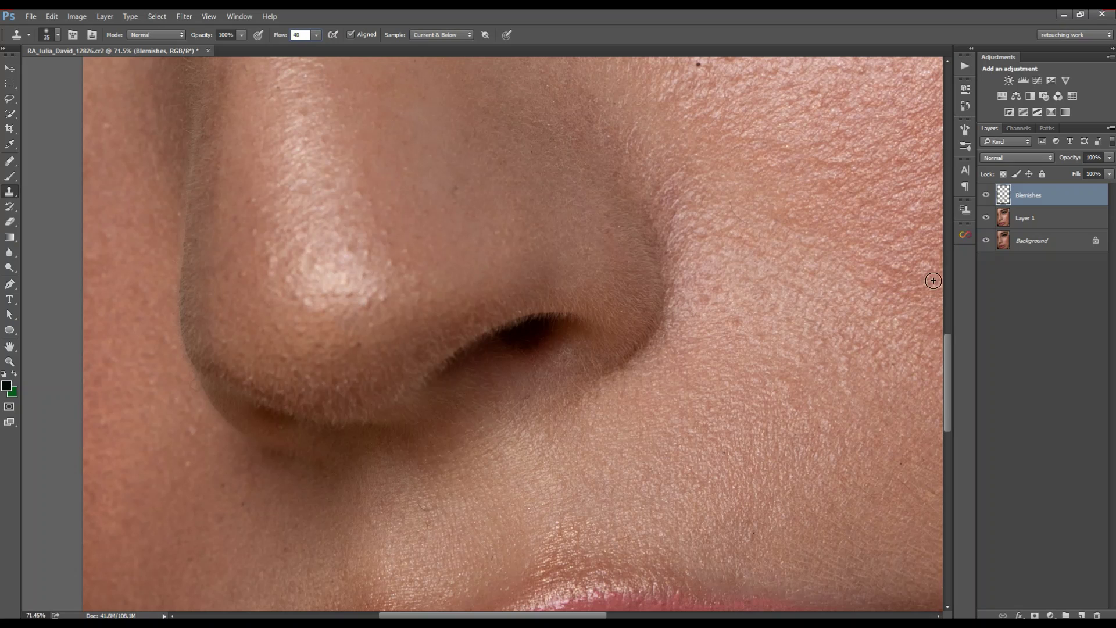
{"action": "left_click", "coordinate": [106, 16]}
Step: Add a layer named clone and clone skin over the uneven nostril edge
{"action": "mouse_move", "coordinate": [127, 30]}
{"action": "left_click", "coordinate": [250, 29]}
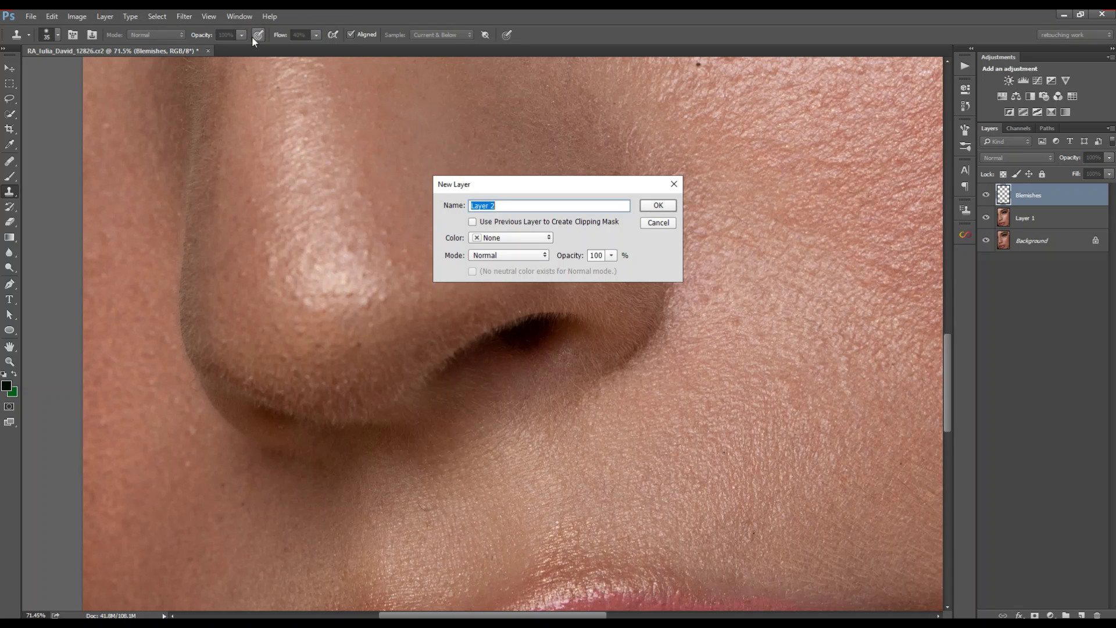
{"action": "key", "text": "Return"}
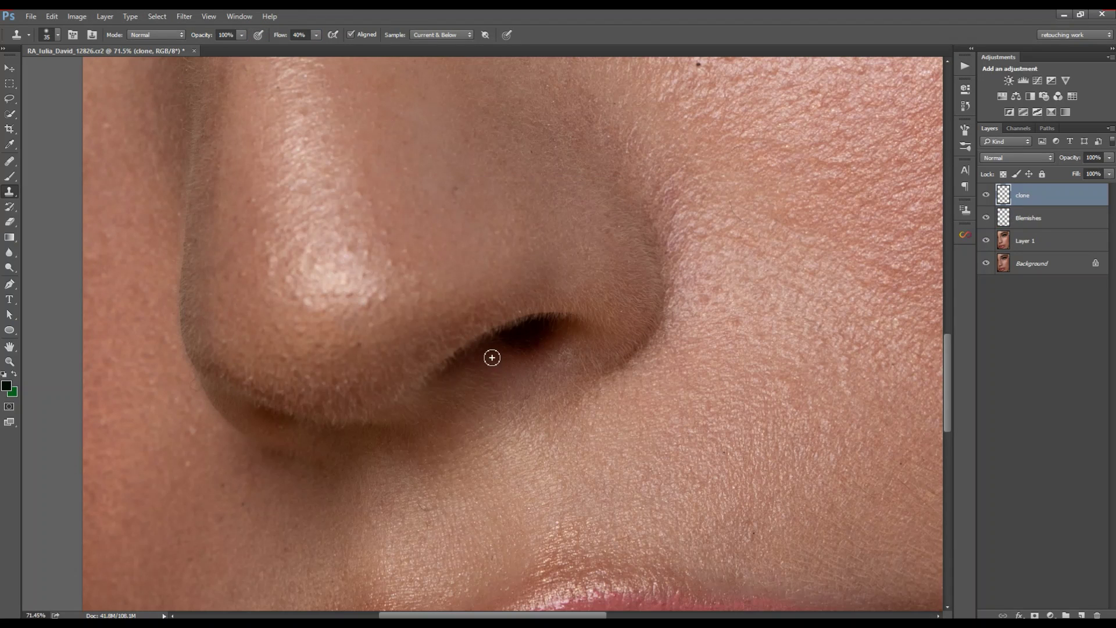
{"action": "left_click", "coordinate": [521, 332], "text": "alt"}
{"action": "left_click_drag", "start_coordinate": [504, 336], "coordinate": [574, 324]}
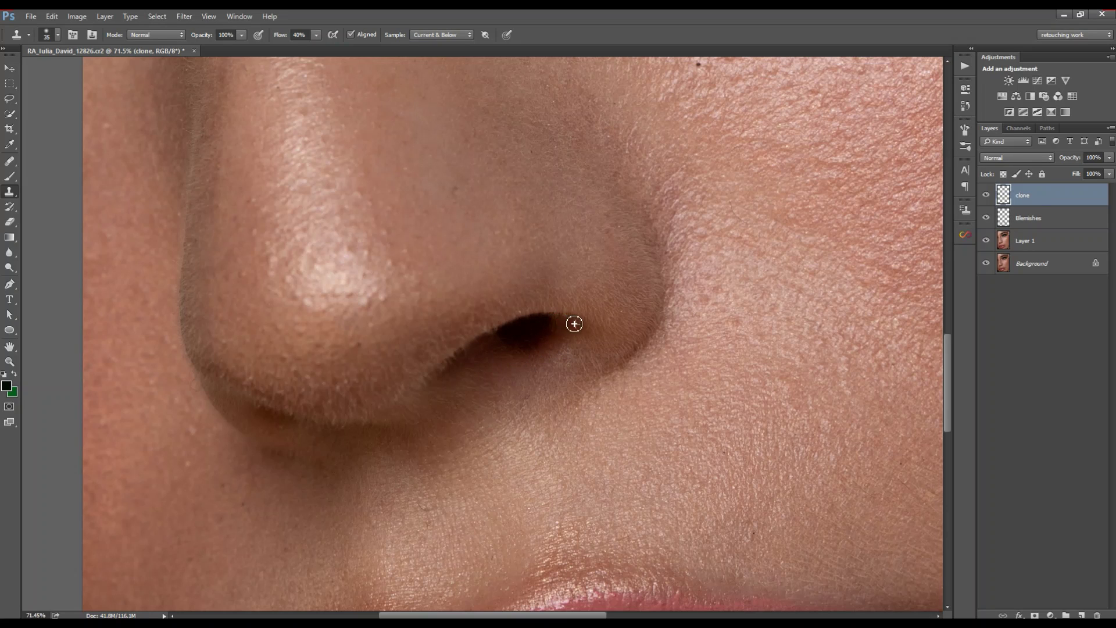
{"action": "left_click", "coordinate": [503, 365], "text": "alt"}
{"action": "left_click_drag", "start_coordinate": [479, 354], "coordinate": [508, 336]}
{"action": "left_click", "coordinate": [499, 337]}
Step: Clone skin over the shadow edge under the nose and the bright hairs on the nose tip
{"action": "left_click", "coordinate": [503, 342], "text": "alt"}
{"action": "left_click", "coordinate": [474, 352], "text": "alt"}
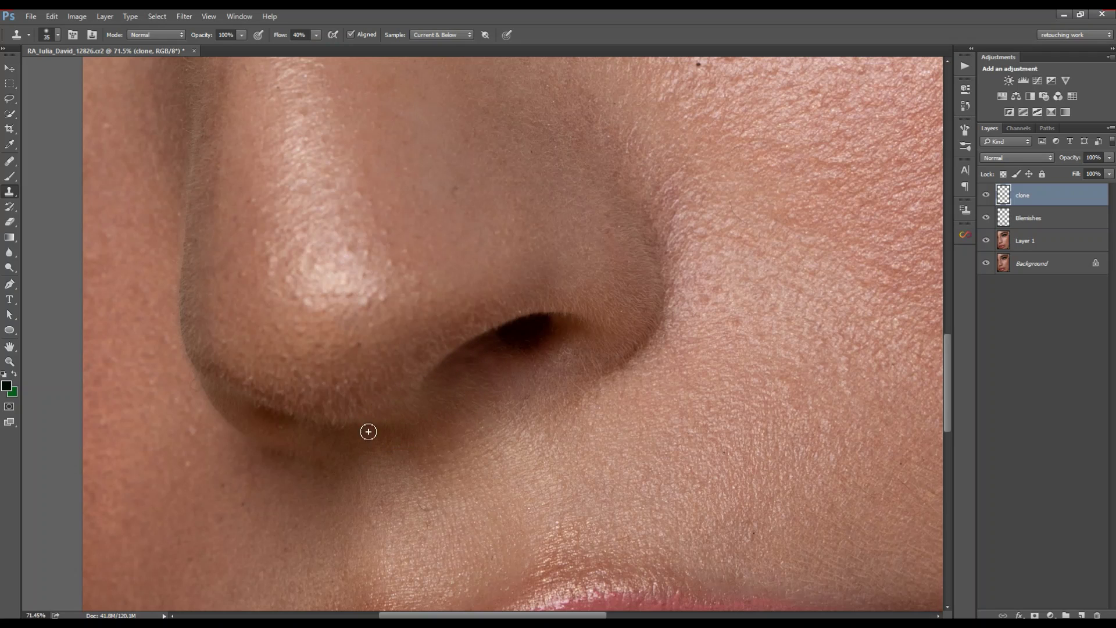
{"action": "left_click", "coordinate": [285, 420], "text": "alt"}
{"action": "mouse_move", "coordinate": [268, 414]}
{"action": "left_mouse_down"}
{"action": "mouse_move", "coordinate": [280, 424]}
{"action": "mouse_move", "coordinate": [300, 374]}
{"action": "mouse_move", "coordinate": [285, 358]}
{"action": "left_mouse_up"}
{"action": "left_click", "coordinate": [320, 353], "text": "alt"}
{"action": "left_click", "coordinate": [351, 388], "text": "alt"}
{"action": "left_click_drag", "start_coordinate": [353, 392], "coordinate": [302, 398]}
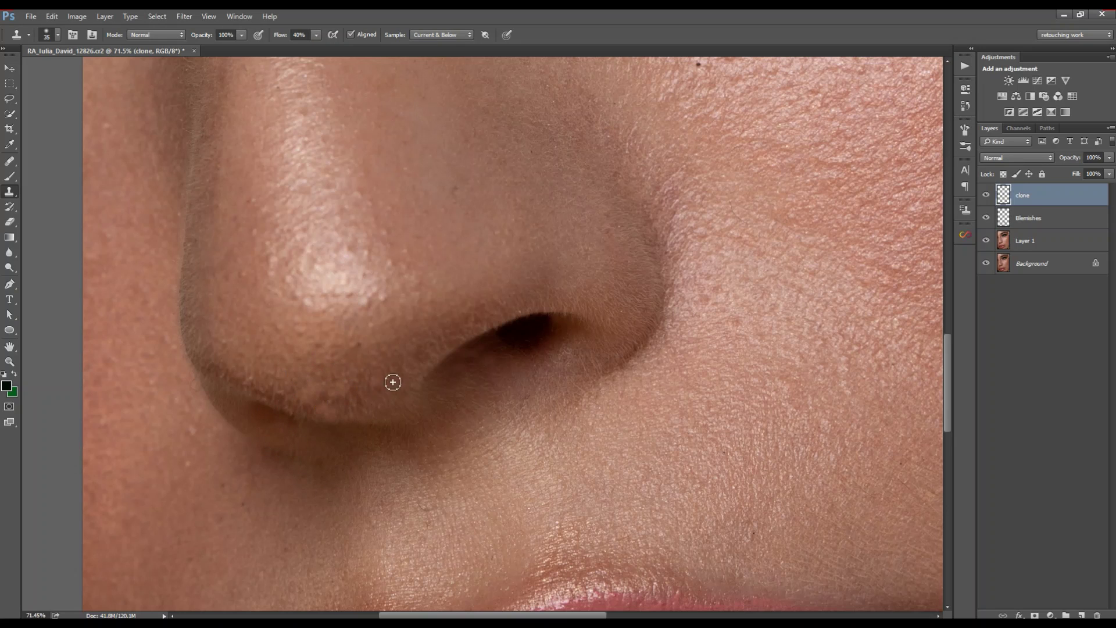
{"action": "left_click_drag", "start_coordinate": [338, 355], "coordinate": [430, 376]}
Step: With the Healing Brush on the Blemishes layer, heal stray hairs near the inner brow
{"action": "key", "text": "e"}
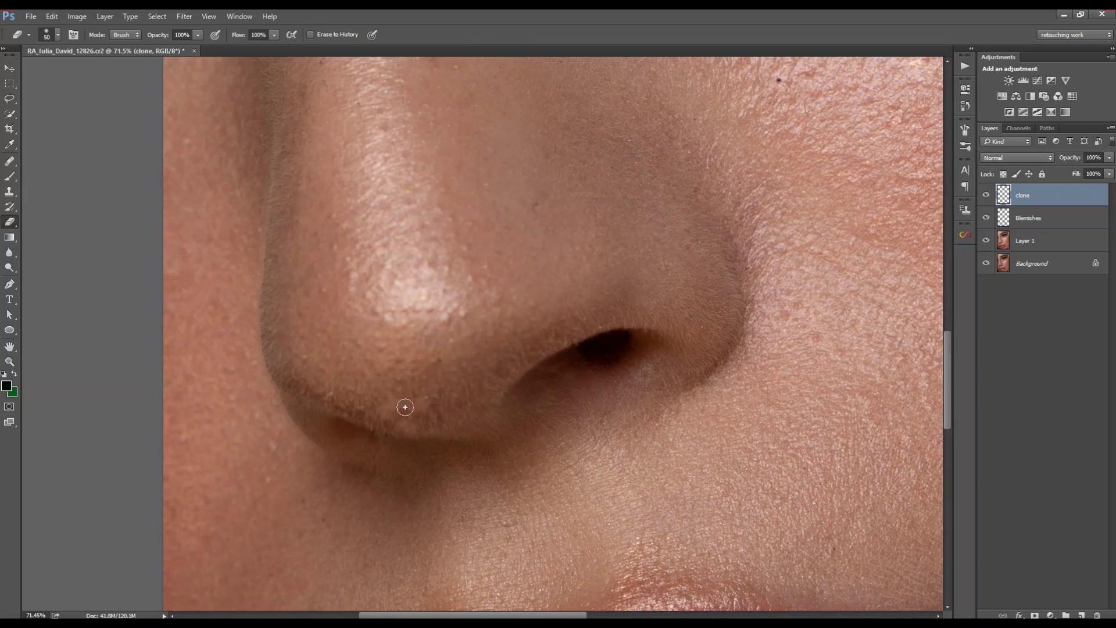
{"action": "key", "text": "j"}
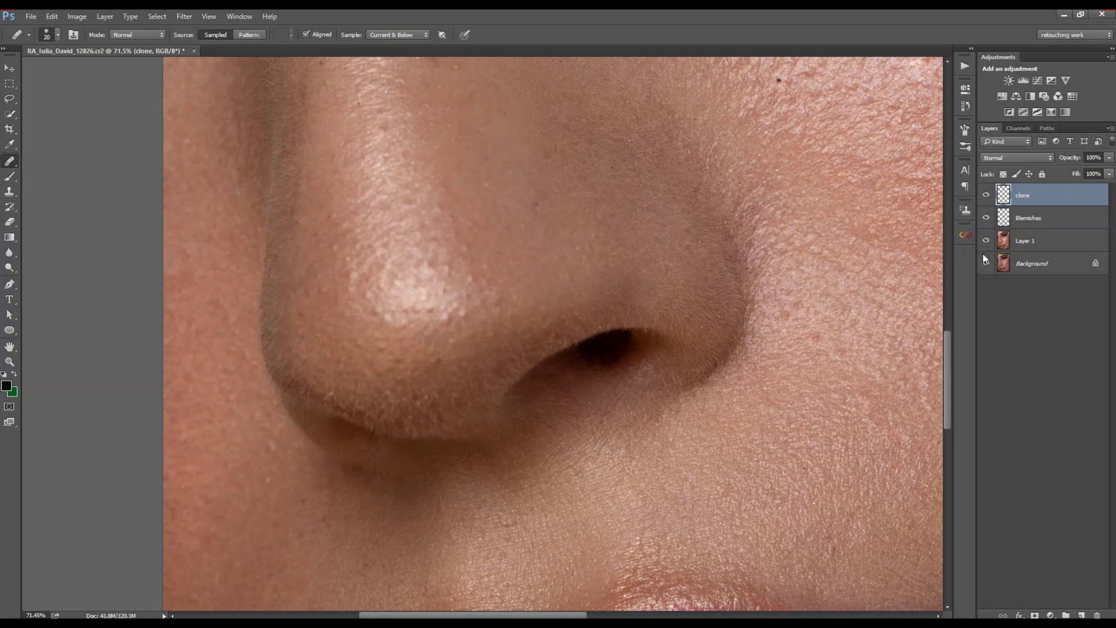
{"action": "key", "text": "alt+bracketleft"}
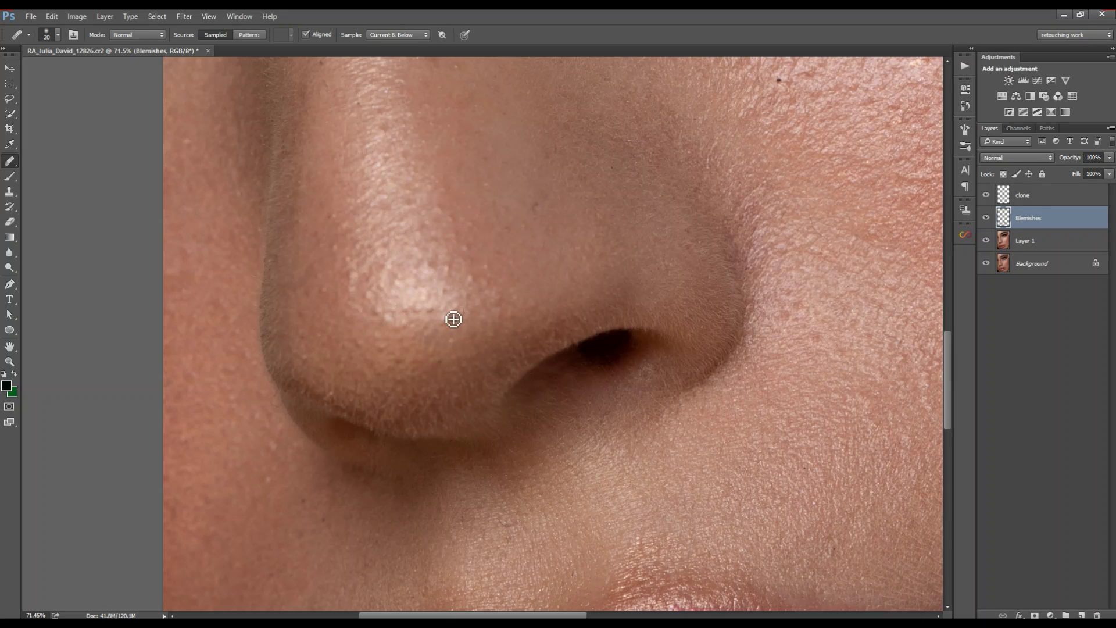
{"action": "left_click_drag", "start_coordinate": [334, 350], "coordinate": [478, 238]}
{"action": "left_click_drag", "start_coordinate": [365, 270], "coordinate": [332, 366]}
{"action": "left_click_drag", "start_coordinate": [461, 224], "coordinate": [407, 419]}
{"action": "left_click_drag", "start_coordinate": [370, 245], "coordinate": [397, 324]}
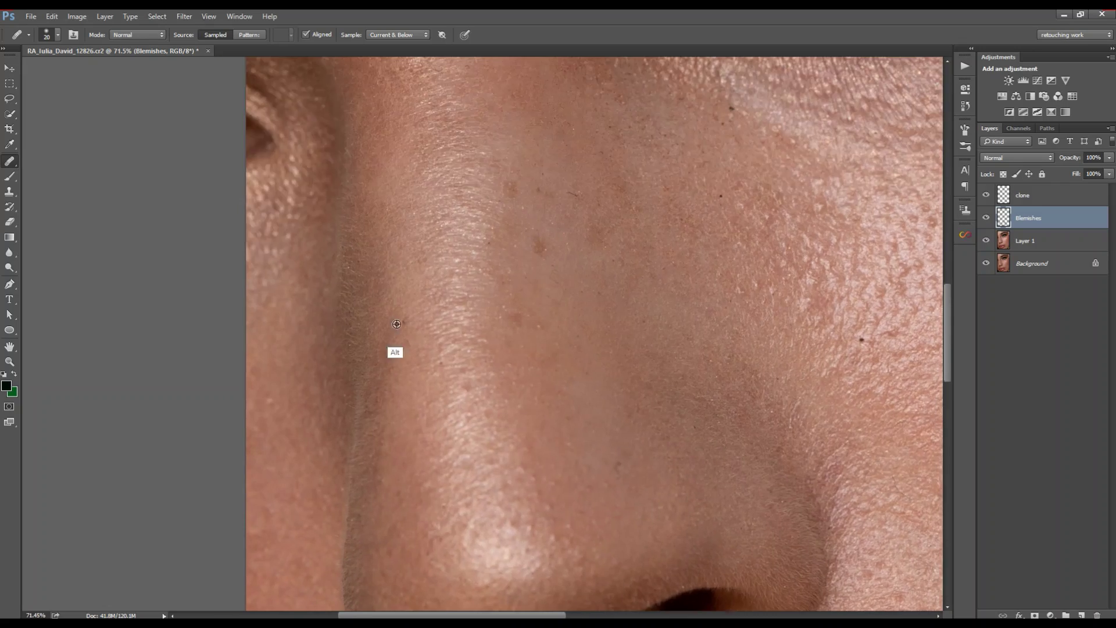
{"action": "left_click", "coordinate": [552, 332], "text": "alt"}
{"action": "left_click_drag", "start_coordinate": [552, 198], "coordinate": [451, 302]}
{"action": "left_click_drag", "start_coordinate": [292, 69], "coordinate": [341, 343]}
{"action": "left_click", "coordinate": [341, 343], "text": "alt"}
{"action": "left_click_drag", "start_coordinate": [203, 315], "coordinate": [179, 388]}
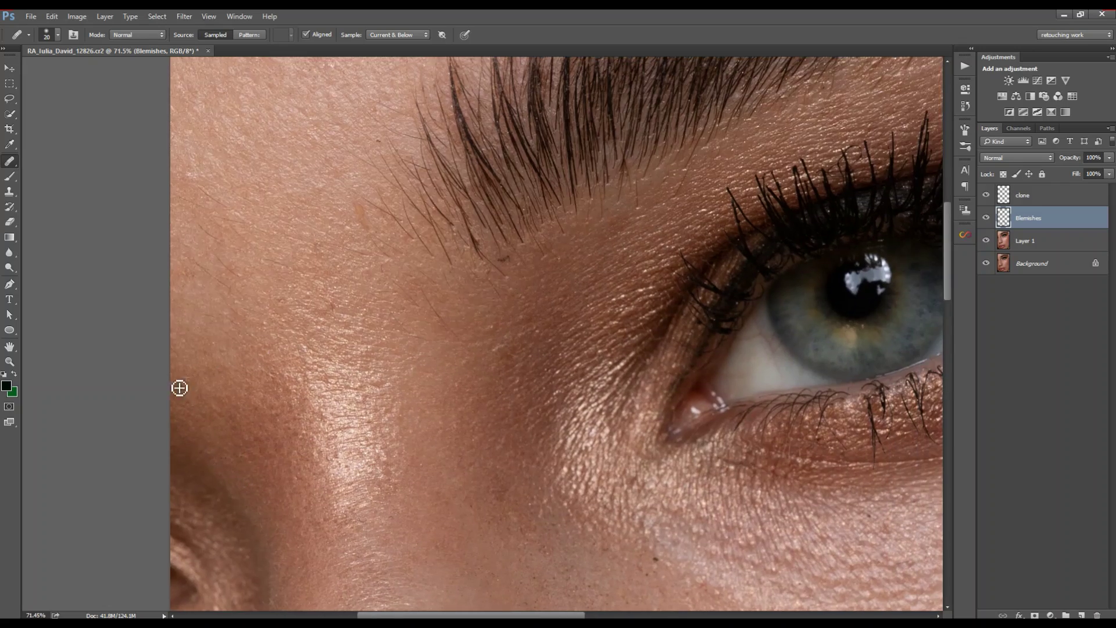
{"action": "left_click", "coordinate": [250, 242], "text": "alt"}
{"action": "left_click", "coordinate": [291, 307]}
Step: Heal the stray hair tips above the eyebrow
{"action": "left_click_drag", "start_coordinate": [227, 209], "coordinate": [107, 312]}
{"action": "left_click_drag", "start_coordinate": [343, 435], "coordinate": [307, 401]}
{"action": "left_click_drag", "start_coordinate": [393, 383], "coordinate": [324, 352]}
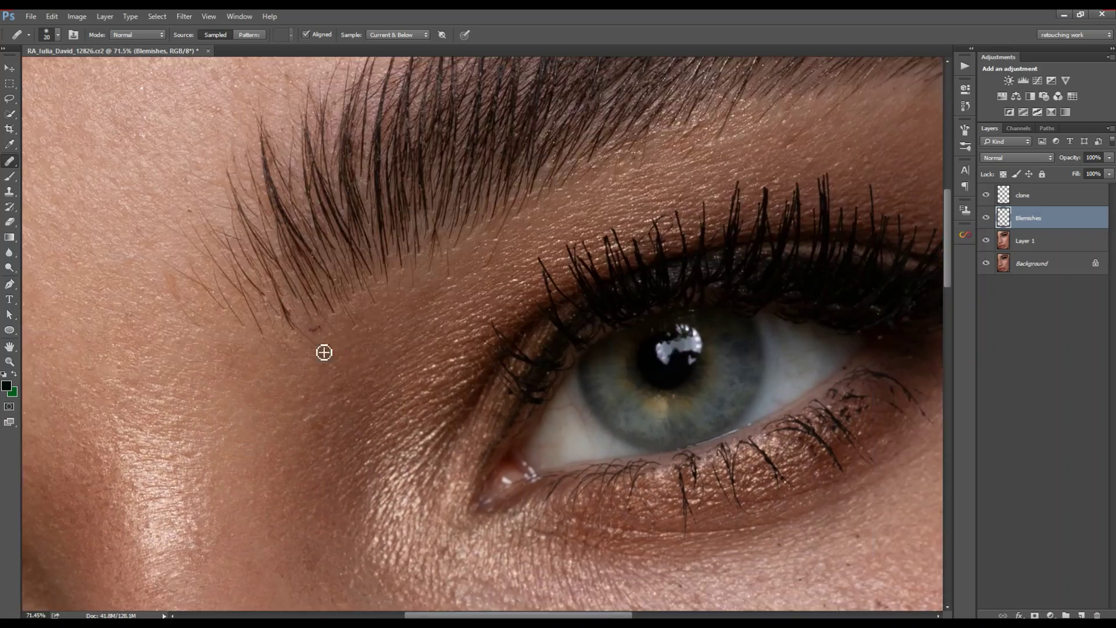
{"action": "left_click_drag", "start_coordinate": [775, 125], "coordinate": [681, 224]}
{"action": "left_click_drag", "start_coordinate": [184, 205], "coordinate": [376, 298]}
{"action": "left_click_drag", "start_coordinate": [626, 154], "coordinate": [302, 298]}
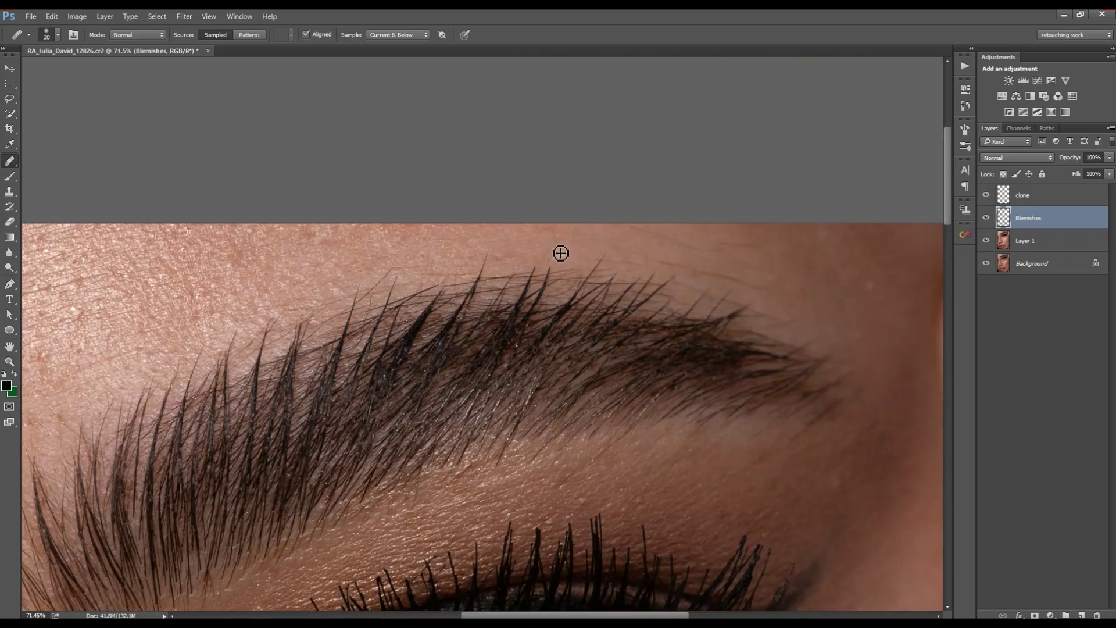
{"action": "left_click", "coordinate": [487, 262]}
Step: Heal the small spots near the outer corner of the eye
{"action": "left_click_drag", "start_coordinate": [395, 274], "coordinate": [373, 294]}
{"action": "left_click_drag", "start_coordinate": [883, 294], "coordinate": [613, 272]}
{"action": "left_click_drag", "start_coordinate": [477, 401], "coordinate": [386, 327]}
{"action": "left_click", "coordinate": [439, 404], "text": "alt"}
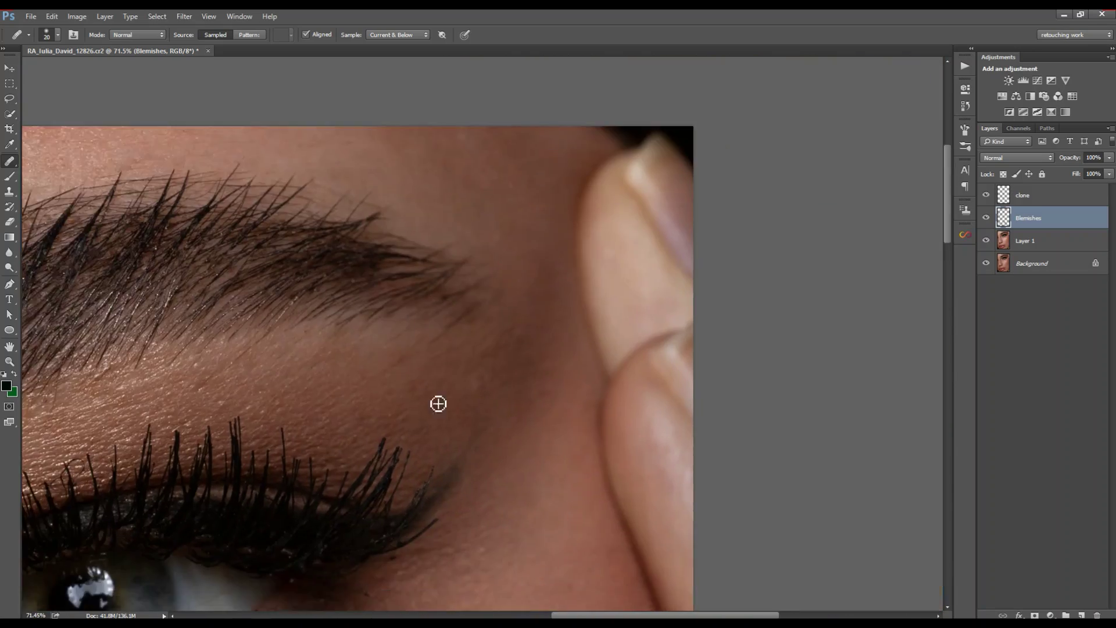
{"action": "left_click", "coordinate": [358, 384]}
{"action": "left_click_drag", "start_coordinate": [494, 378], "coordinate": [422, 330]}
{"action": "left_click", "coordinate": [431, 331], "text": "alt"}
{"action": "left_click", "coordinate": [391, 284]}
Step: Heal the cheek and under-eye spots with a 45 px healing brush
{"action": "mouse_move", "coordinate": [371, 301]}
{"action": "left_mouse_down"}
{"action": "mouse_move", "coordinate": [458, 294]}
{"action": "mouse_move", "coordinate": [616, 105]}
{"action": "left_mouse_up"}
{"action": "left_click", "coordinate": [516, 396], "text": "alt"}
{"action": "left_click", "coordinate": [450, 371]}
{"action": "left_click_drag", "start_coordinate": [465, 465], "coordinate": [512, 177]}
{"action": "key", "text": "bracketright"}
{"action": "key", "text": "bracketright"}
{"action": "key", "text": "bracketright"}
{"action": "key", "text": "bracketright"}
{"action": "key", "text": "bracketright"}
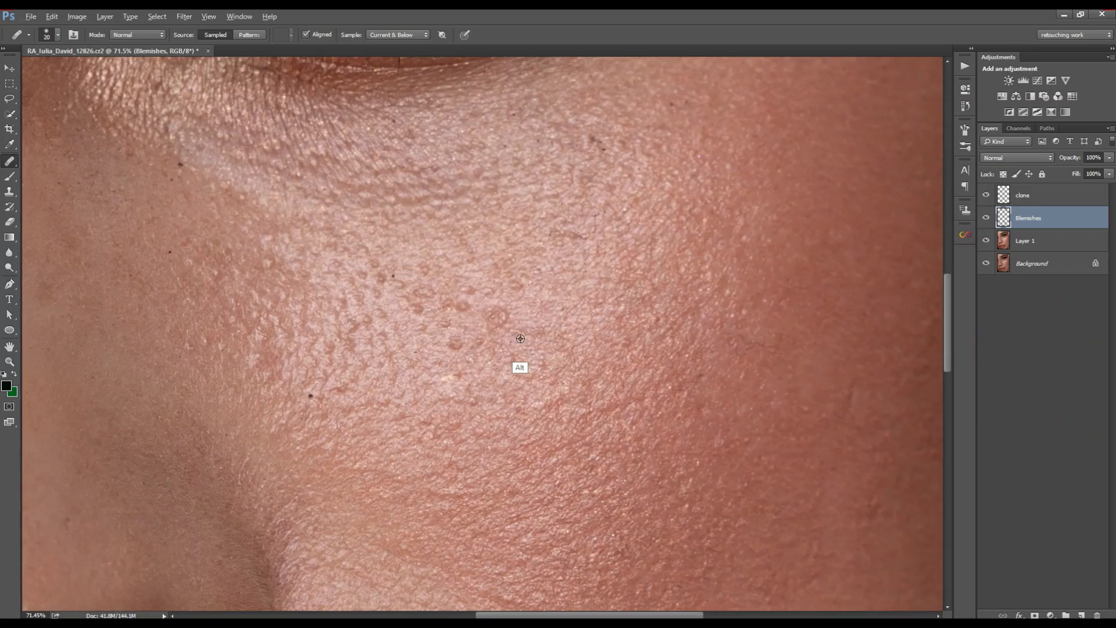
{"action": "left_click", "coordinate": [520, 335], "text": "alt"}
{"action": "left_click", "coordinate": [455, 314]}
{"action": "left_click", "coordinate": [415, 317], "text": "alt"}
{"action": "left_click", "coordinate": [354, 340]}
{"action": "left_click_drag", "start_coordinate": [343, 309], "coordinate": [347, 372]}
{"action": "left_click", "coordinate": [367, 336]}
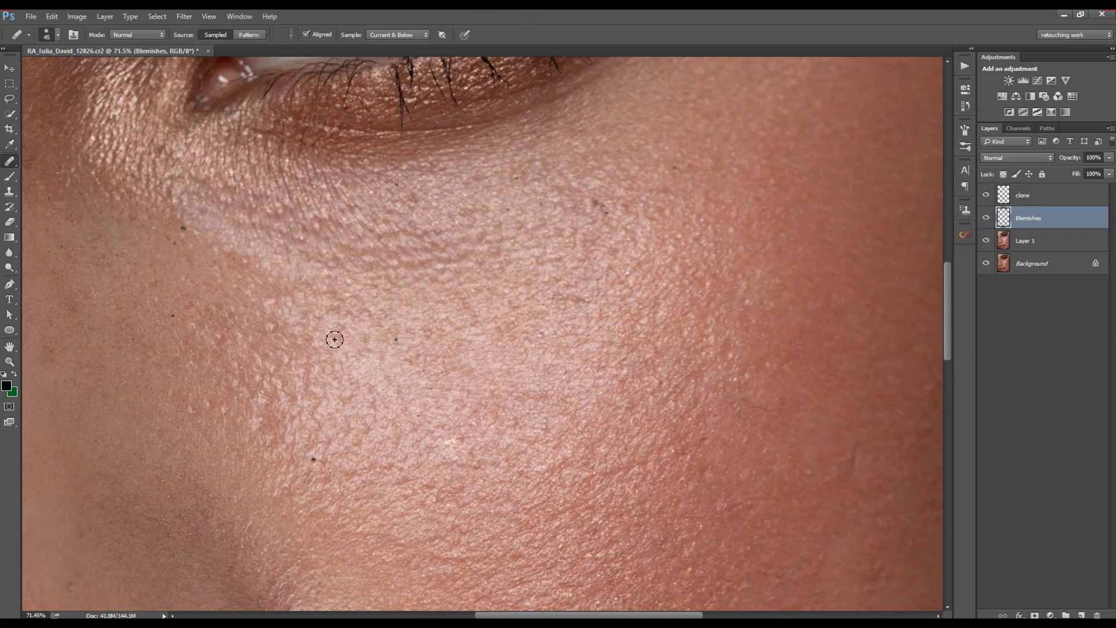
{"action": "left_click", "coordinate": [259, 437], "text": "alt"}
{"action": "left_click", "coordinate": [233, 385]}
Step: Heal the spots by the mouth corner and soften fine cheek lines at 25 px
{"action": "left_click_drag", "start_coordinate": [162, 361], "coordinate": [140, 473]}
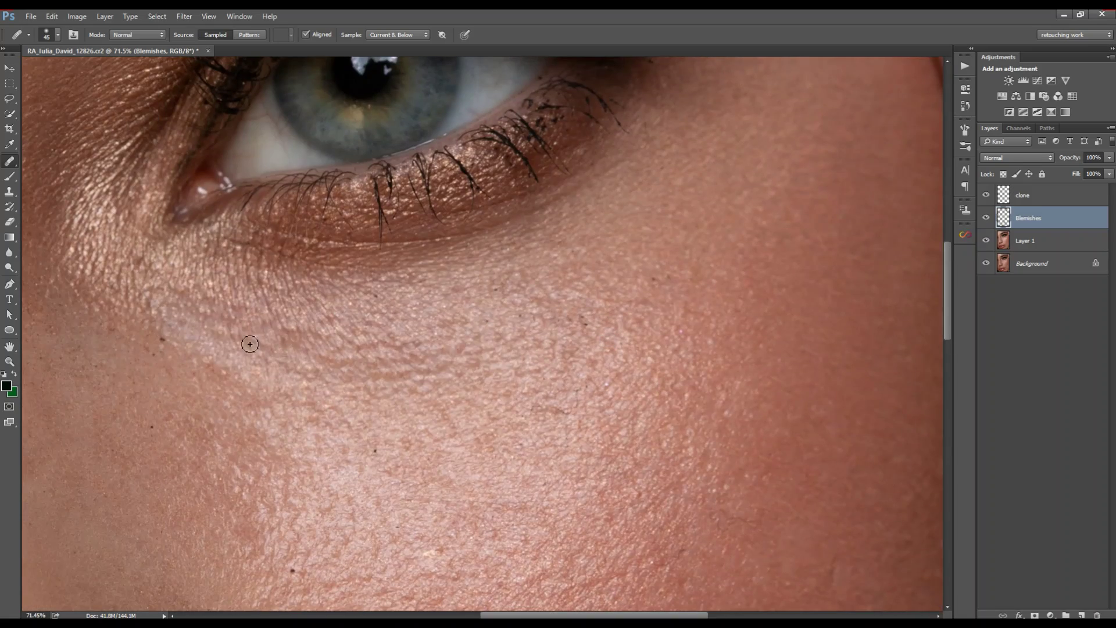
{"action": "mouse_move", "coordinate": [175, 270]}
{"action": "left_mouse_down"}
{"action": "mouse_move", "coordinate": [308, 289]}
{"action": "mouse_move", "coordinate": [239, 293]}
{"action": "left_mouse_up"}
{"action": "left_click_drag", "start_coordinate": [505, 337], "coordinate": [563, 336]}
{"action": "left_click", "coordinate": [523, 351]}
{"action": "left_click_drag", "start_coordinate": [500, 357], "coordinate": [556, 361]}
{"action": "key", "text": "bracketleft"}
{"action": "key", "text": "bracketleft"}
{"action": "key", "text": "bracketleft"}
{"action": "key", "text": "bracketleft"}
{"action": "left_click", "coordinate": [462, 329]}
{"action": "left_click", "coordinate": [349, 264]}
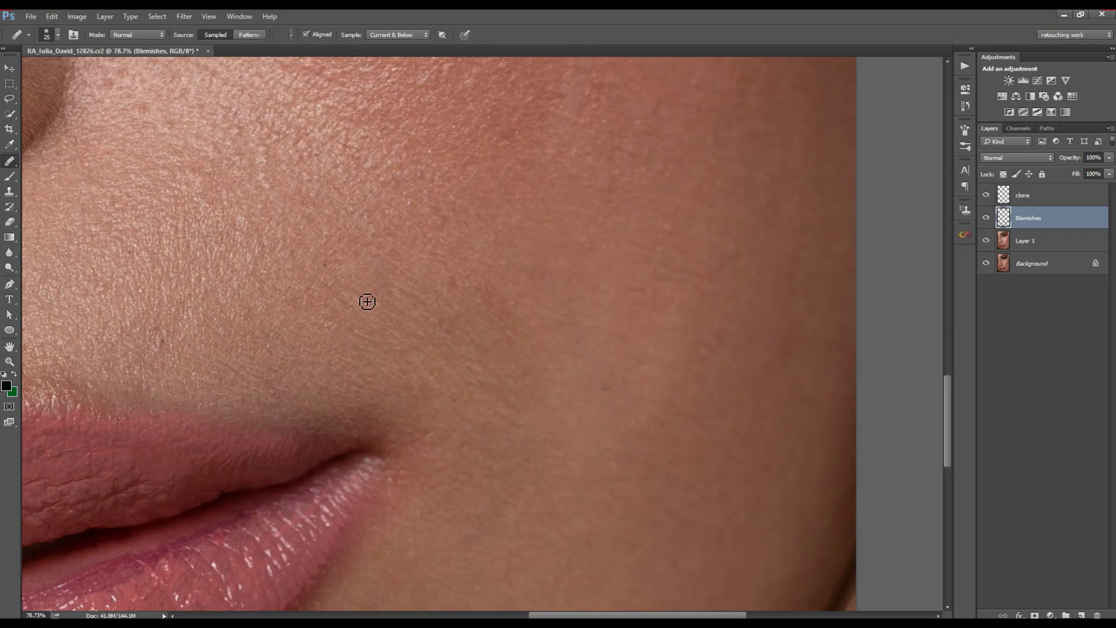
{"action": "left_click", "coordinate": [391, 367]}
Step: Zoom in on the eye and heal marks on the eye white and outer corner
{"action": "left_click_drag", "start_coordinate": [93, 304], "coordinate": [333, 320]}
{"action": "key", "text": "ctrl+0"}
{"action": "left_click_drag", "start_coordinate": [407, 178], "coordinate": [569, 275]}
{"action": "left_click", "coordinate": [419, 336], "text": "alt"}
{"action": "left_click", "coordinate": [395, 313]}
{"action": "left_click", "coordinate": [344, 381]}
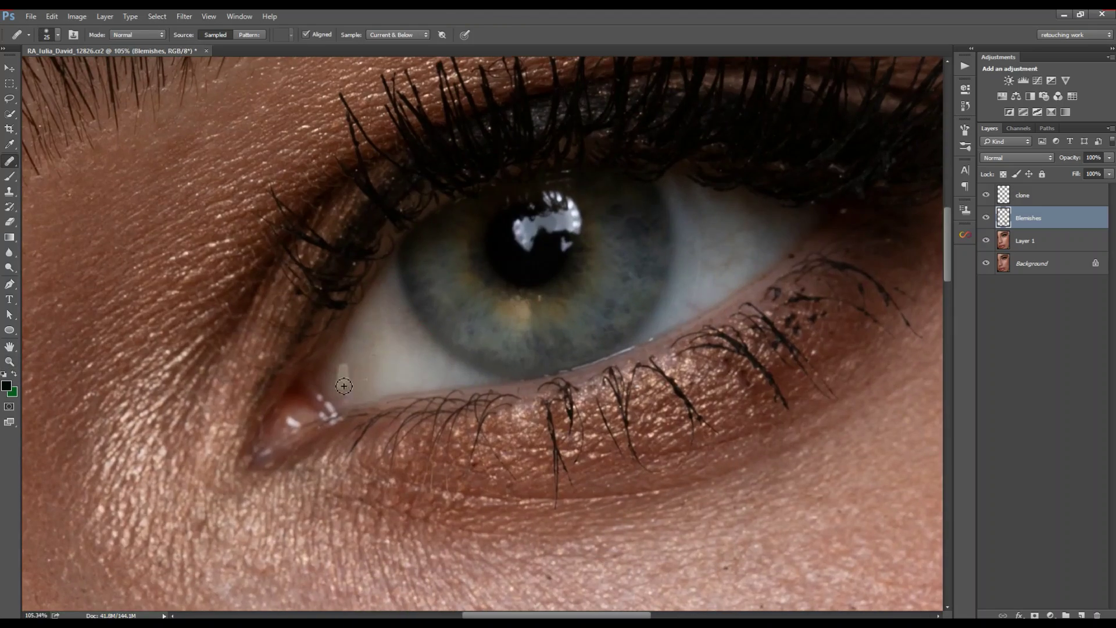
{"action": "left_click_drag", "start_coordinate": [693, 286], "coordinate": [446, 361]}
{"action": "left_click", "coordinate": [525, 309], "text": "alt"}
{"action": "mouse_move", "coordinate": [528, 344]}
{"action": "left_mouse_down"}
{"action": "mouse_move", "coordinate": [566, 353]}
{"action": "mouse_move", "coordinate": [405, 323]}
{"action": "left_mouse_up"}
Step: Smooth the rough lower-lip texture with a 45 px healing brush
{"action": "left_click_drag", "start_coordinate": [416, 538], "coordinate": [500, 538]}
{"action": "key", "text": "bracketright"}
{"action": "key", "text": "bracketright"}
{"action": "key", "text": "bracketright"}
{"action": "key", "text": "bracketright"}
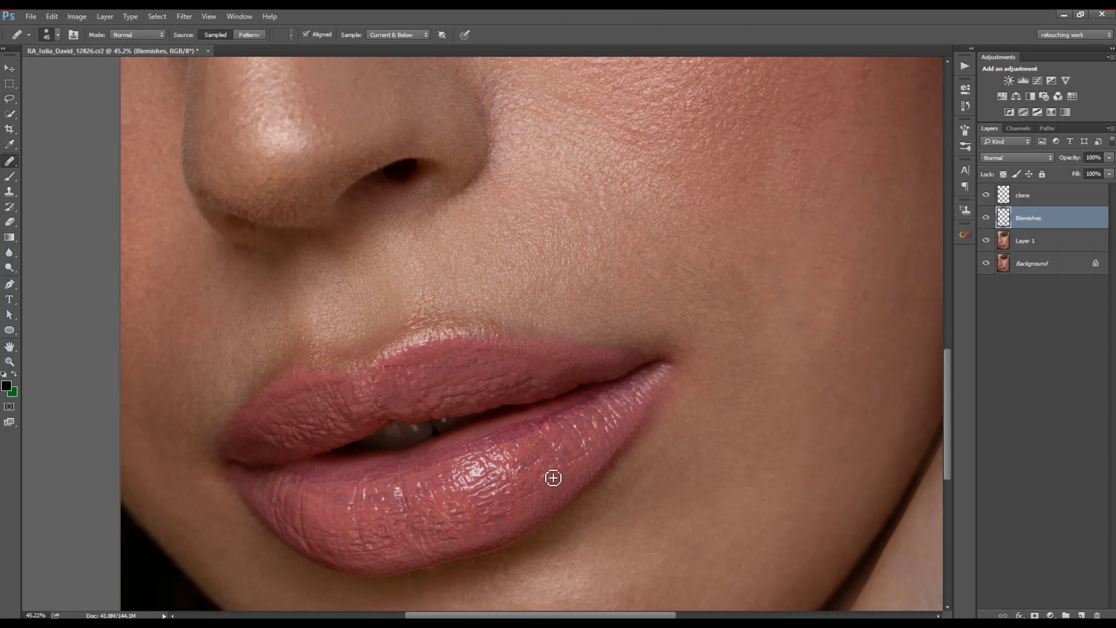
{"action": "left_click", "coordinate": [554, 476], "text": "alt"}
{"action": "left_click", "coordinate": [543, 472]}
{"action": "left_click", "coordinate": [389, 545], "text": "alt"}
{"action": "left_click", "coordinate": [368, 514]}
{"action": "left_click", "coordinate": [349, 519], "text": "alt"}
{"action": "left_click", "coordinate": [356, 504]}
{"action": "left_click", "coordinate": [331, 526], "text": "alt"}
{"action": "left_click", "coordinate": [336, 531]}
Step: Zoom back out to show the whole portrait
{"action": "left_click_drag", "start_coordinate": [544, 375], "coordinate": [497, 440]}
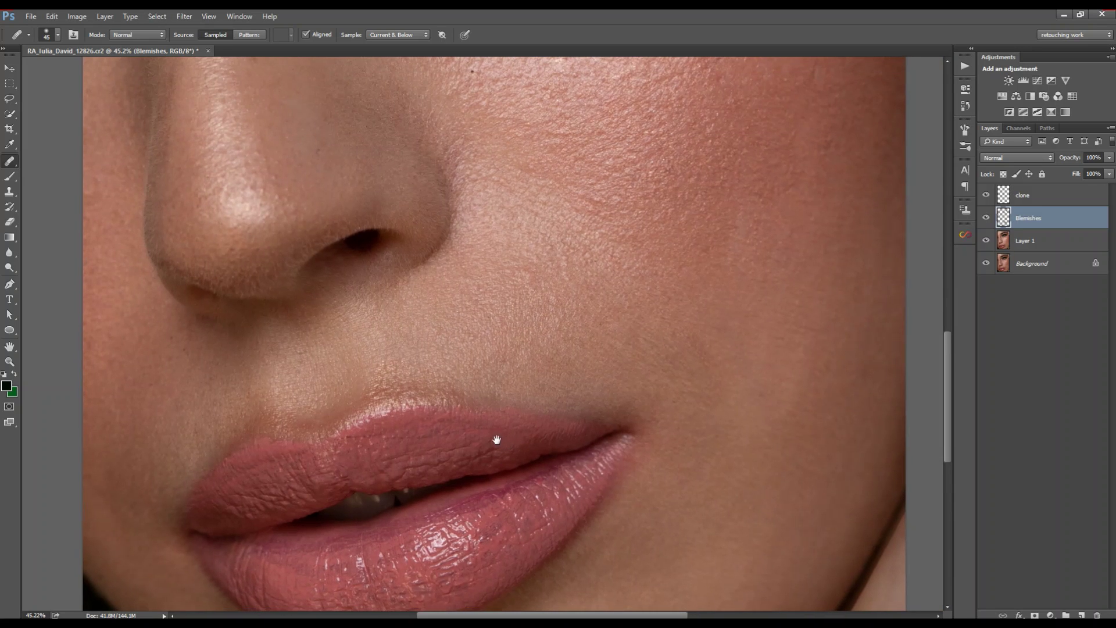
{"action": "key", "text": "ctrl+space"}
{"action": "left_click_drag", "start_coordinate": [416, 365], "coordinate": [364, 368]}
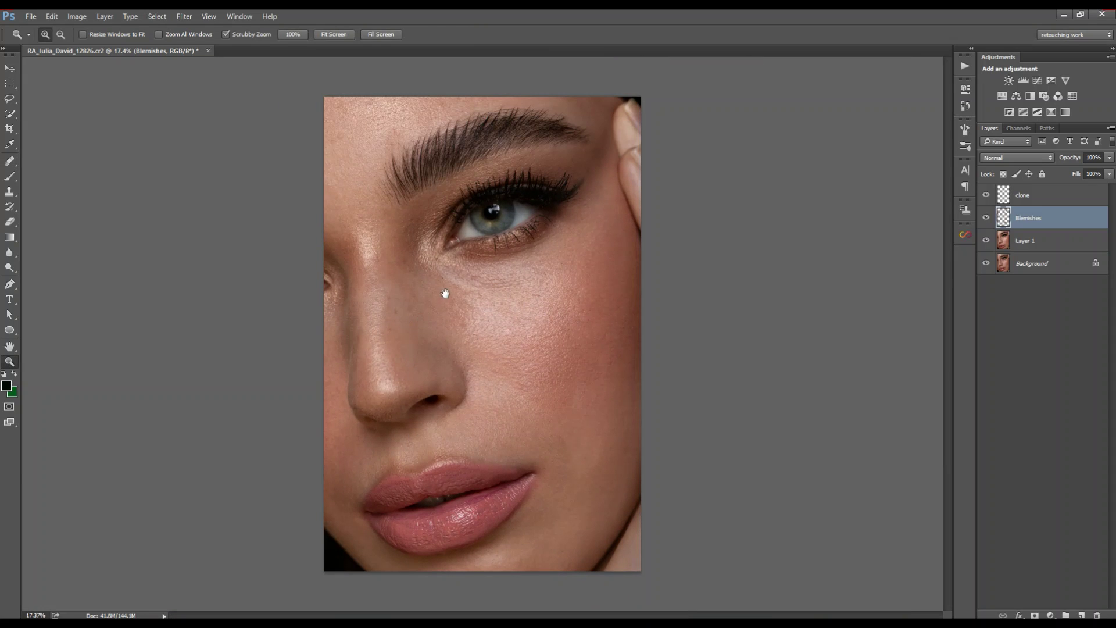
Step: Group the clone, Blemishes and Layer 1 layers into Group 1
{"action": "left_click", "coordinate": [1039, 205], "text": "ctrl"}
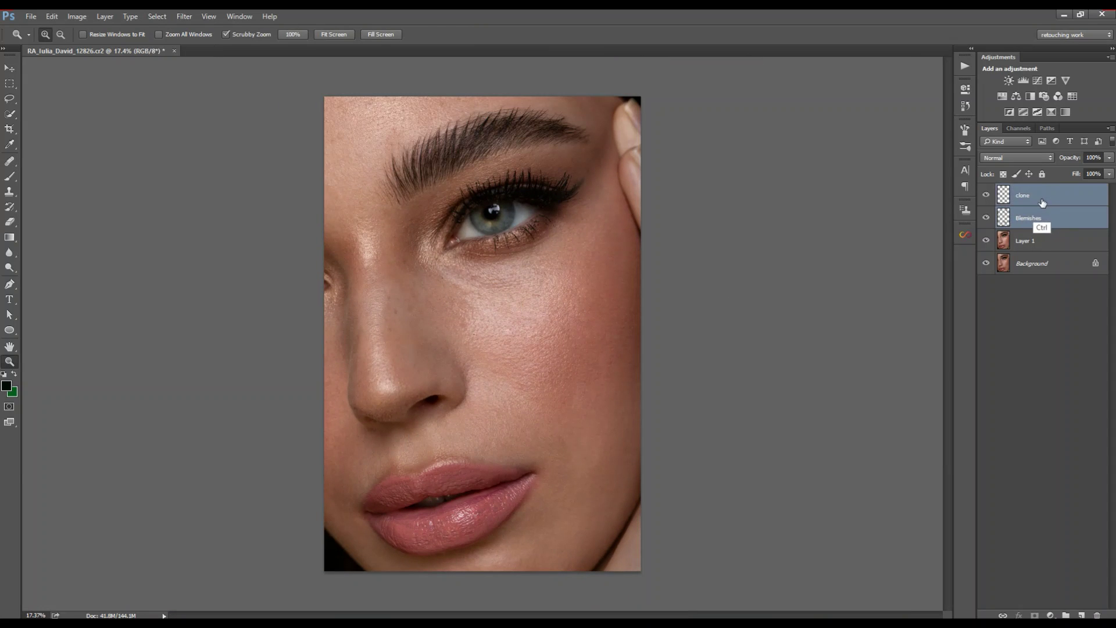
{"action": "left_click", "coordinate": [1038, 204]}
{"action": "left_click", "coordinate": [1035, 219], "text": "ctrl"}
{"action": "left_click", "coordinate": [1029, 241], "text": "ctrl"}
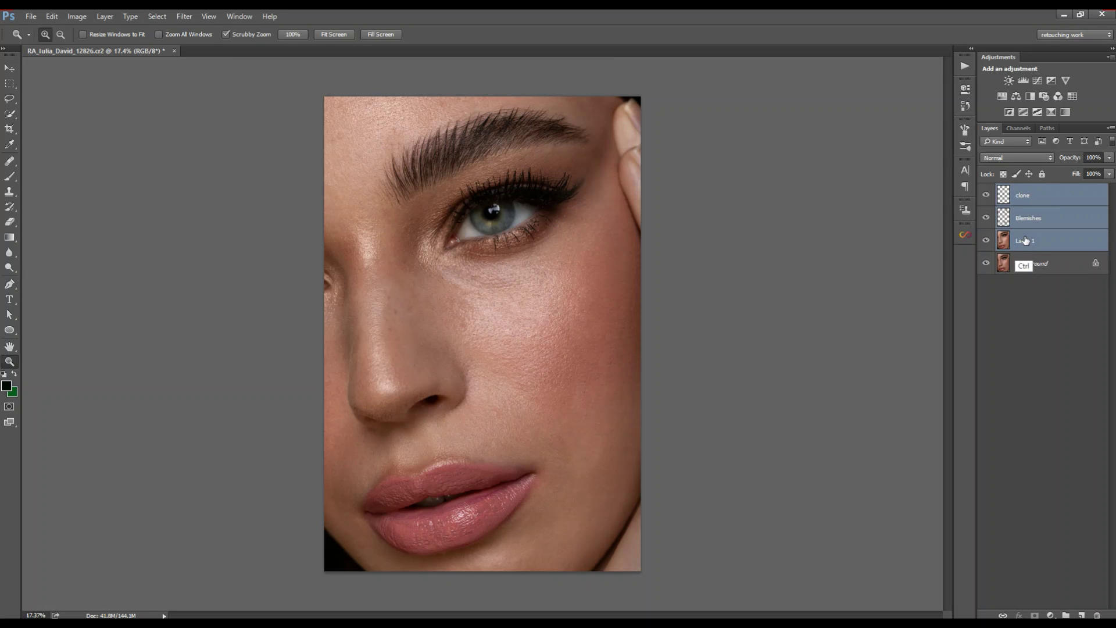
{"action": "key", "text": "ctrl+g"}
Step: Toggle Group 1 and the clone layer off and on to compare the retouching
{"action": "left_click", "coordinate": [987, 190]}
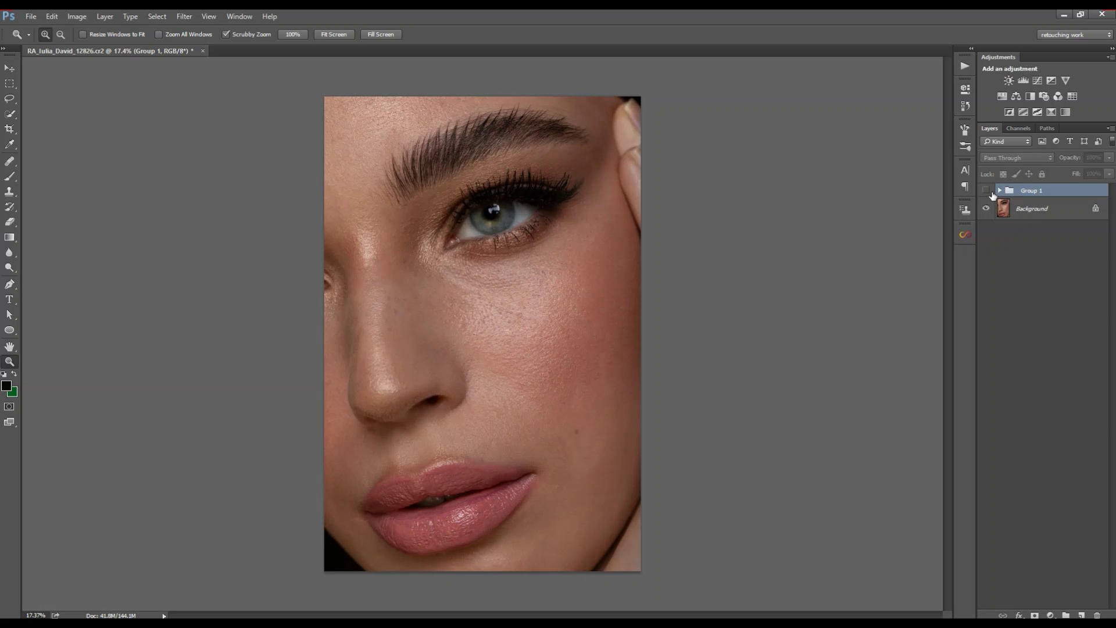
{"action": "left_click", "coordinate": [987, 190]}
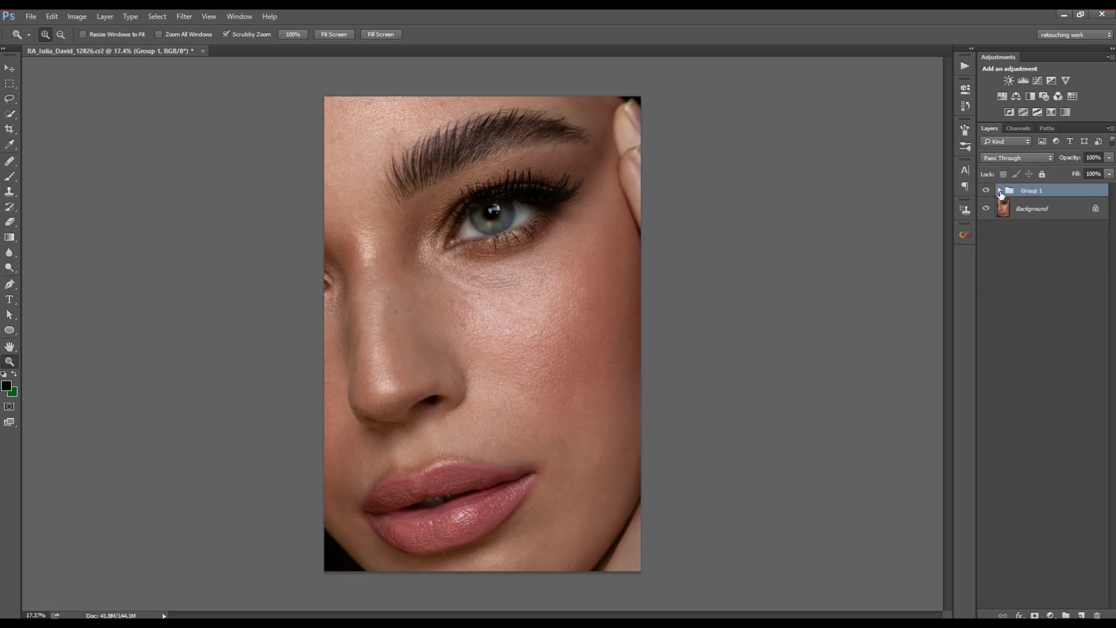
{"action": "left_click", "coordinate": [1000, 191]}
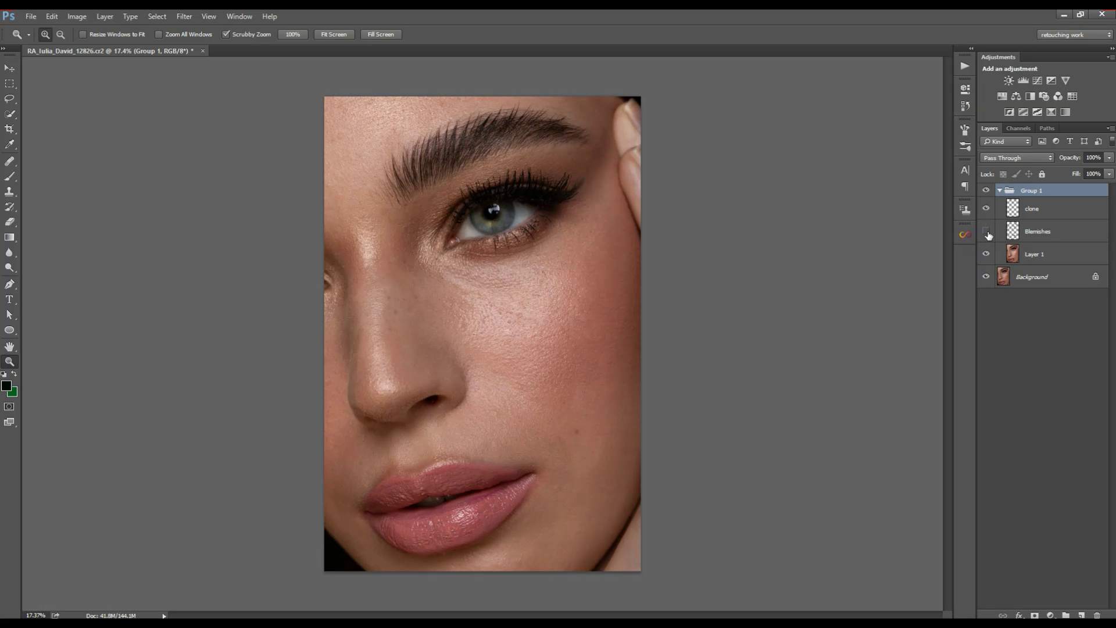
{"action": "left_click_drag", "start_coordinate": [413, 417], "coordinate": [550, 376]}
{"action": "left_click", "coordinate": [988, 212]}
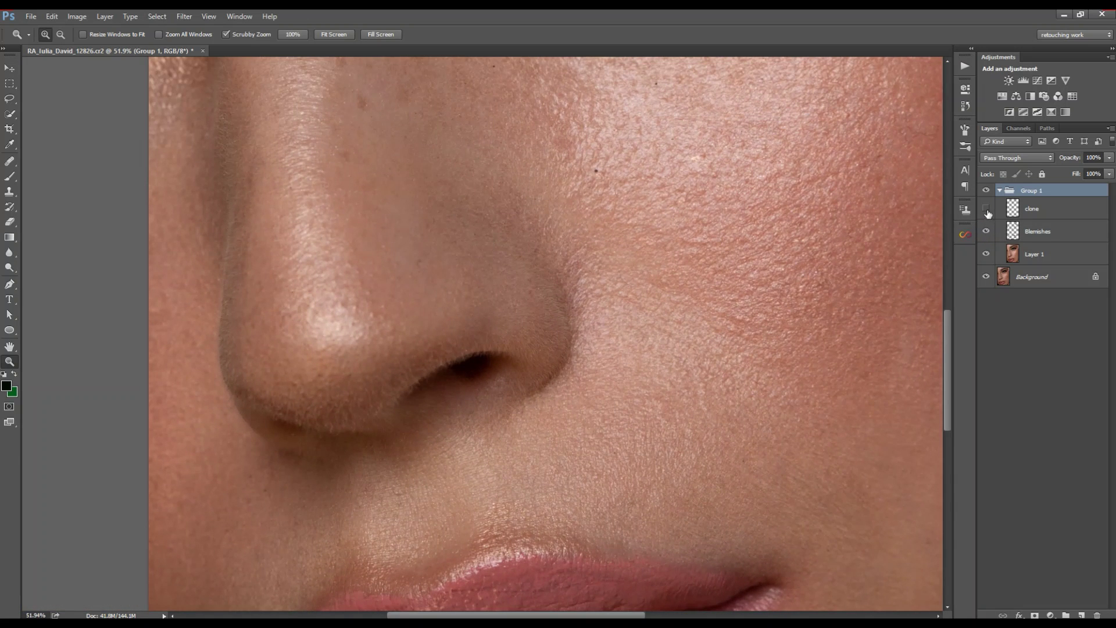
{"action": "left_click", "coordinate": [987, 210]}
Step: Compare the Blemishes layer on and off, collapse Group 1, and zoom to the cheek
{"action": "left_click", "coordinate": [987, 231]}
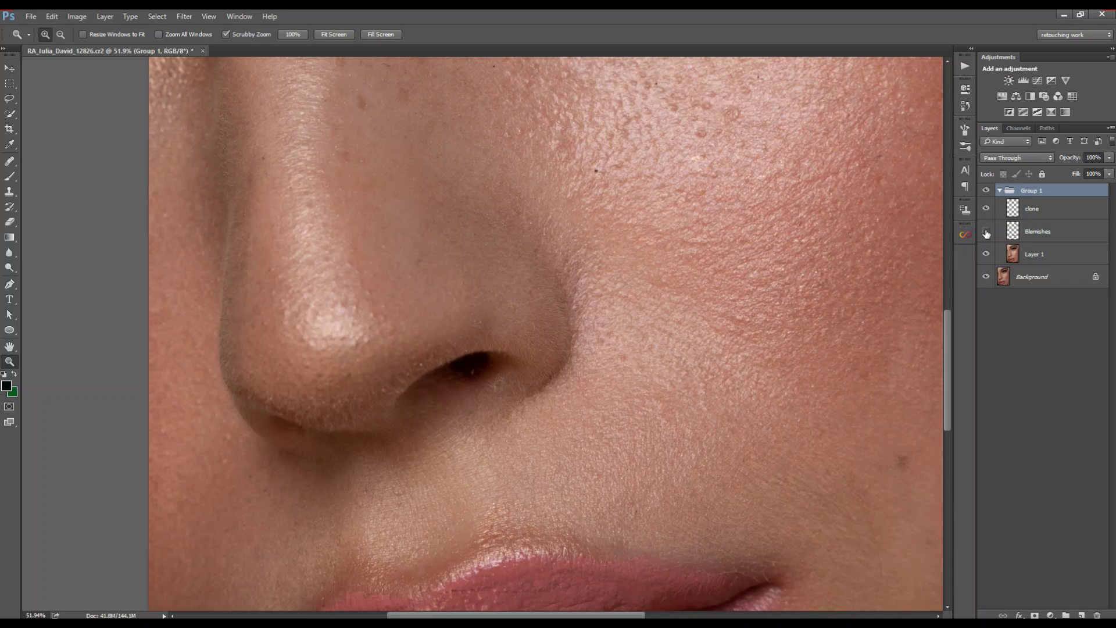
{"action": "left_click", "coordinate": [987, 232]}
{"action": "left_click", "coordinate": [986, 233]}
{"action": "left_click", "coordinate": [987, 233]}
{"action": "left_click", "coordinate": [1000, 191]}
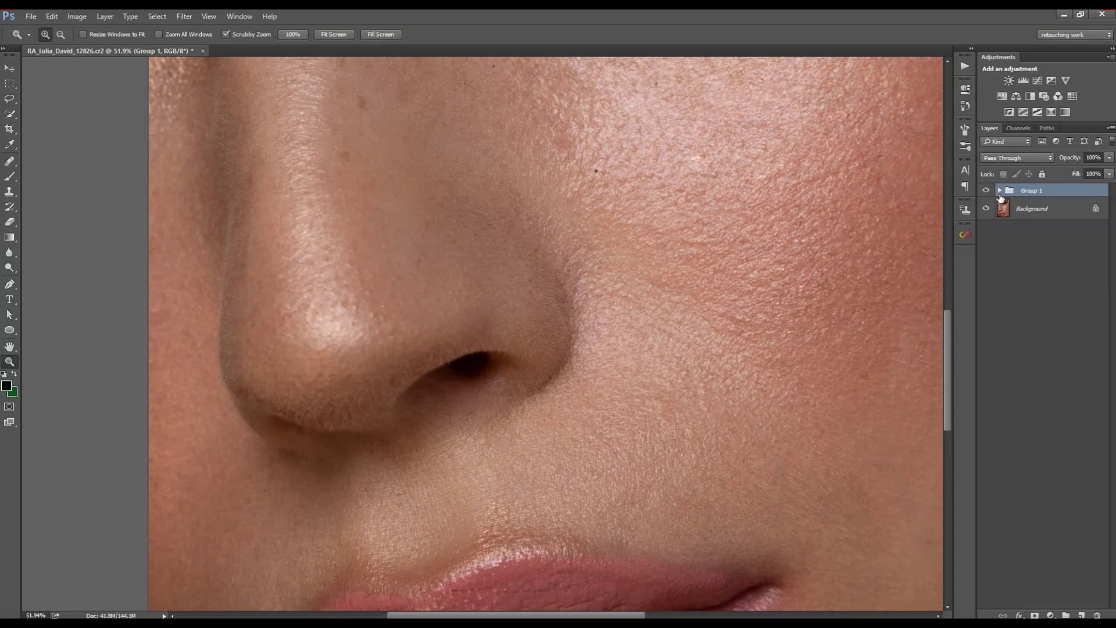
{"action": "key", "text": "ctrl+0"}
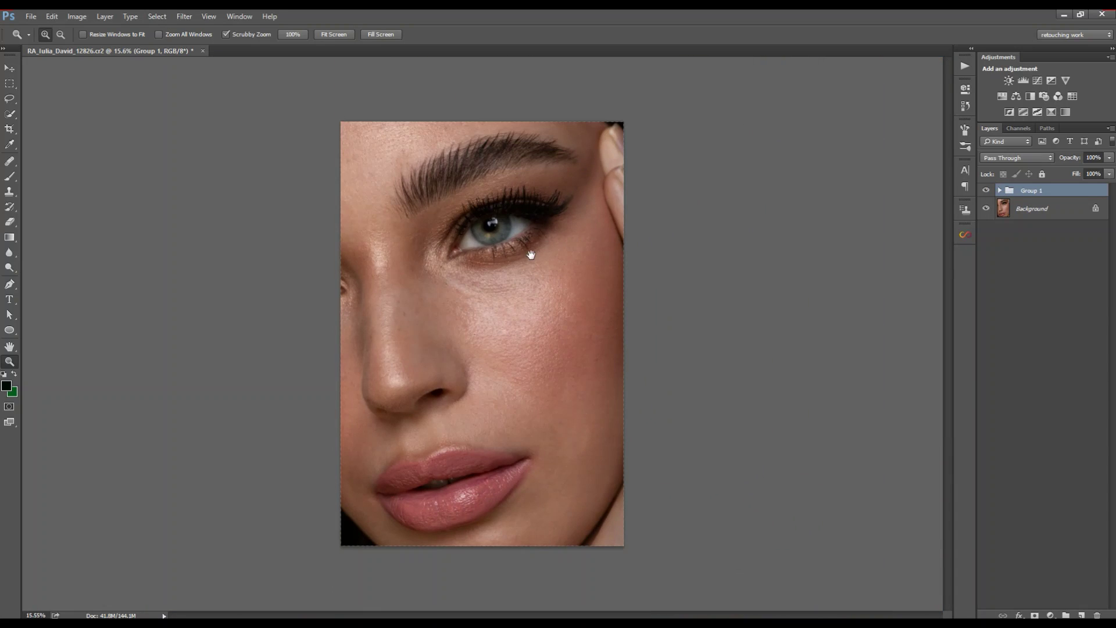
{"action": "left_click_drag", "start_coordinate": [507, 294], "coordinate": [522, 313]}
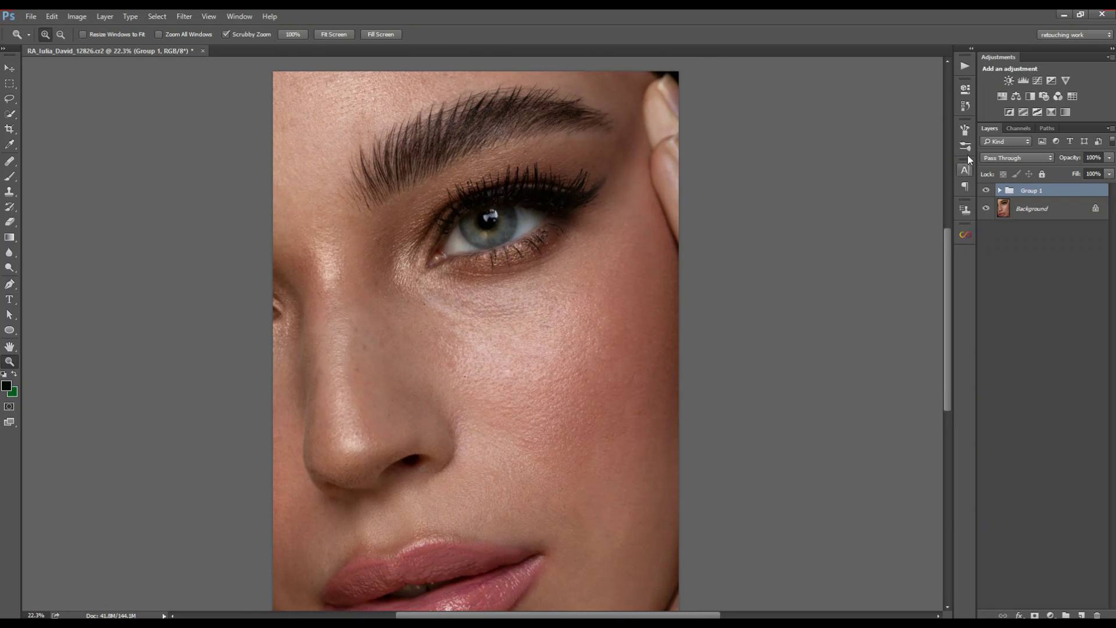
Step: Play the Complate Dodge & Burn action, setting Levels black input to 0 and brightening midtones
{"action": "left_click", "coordinate": [965, 65]}
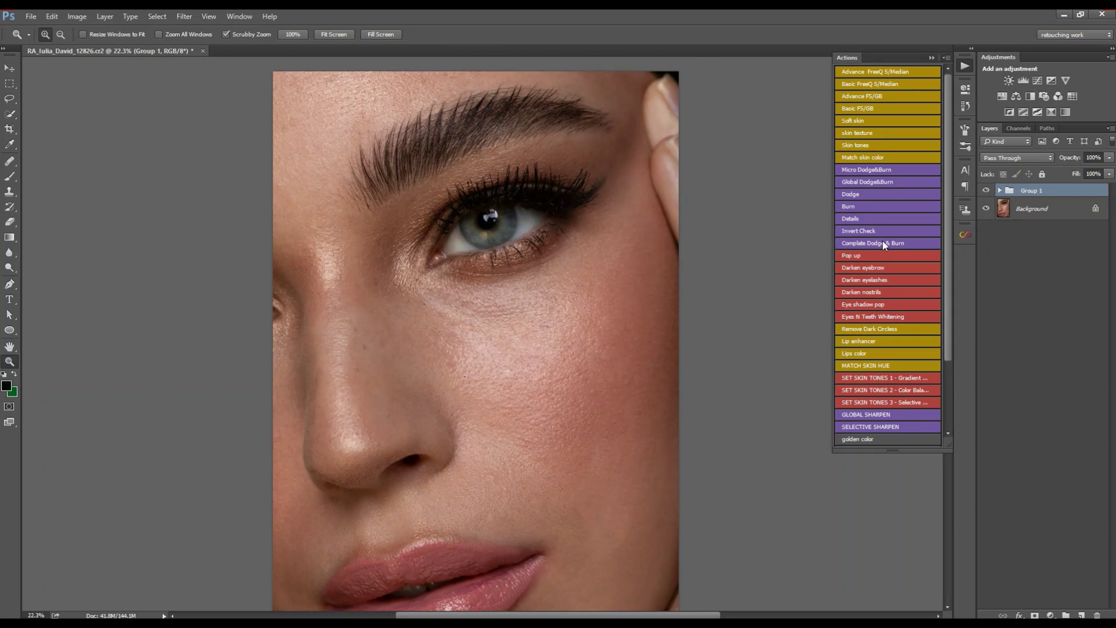
{"action": "left_click", "coordinate": [882, 243]}
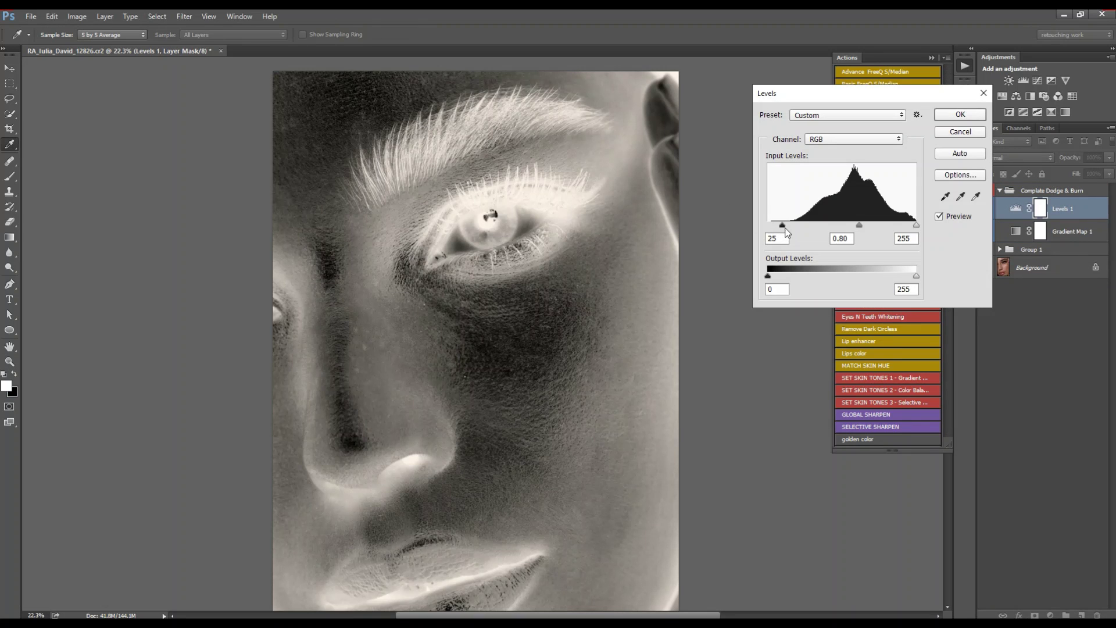
{"action": "left_click_drag", "start_coordinate": [782, 227], "coordinate": [768, 227]}
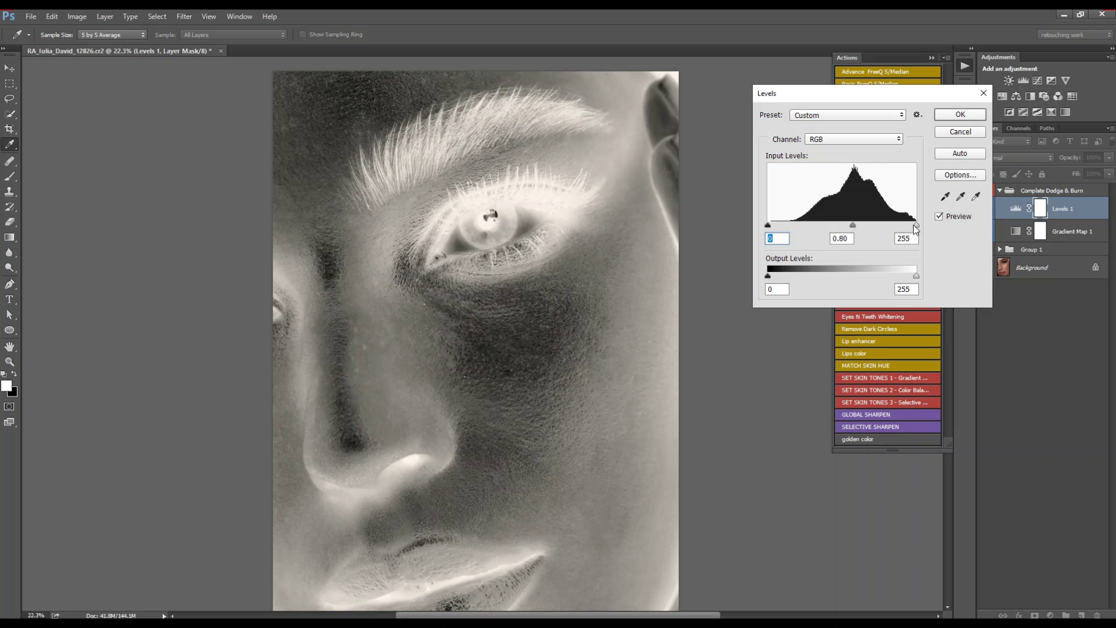
{"action": "left_click_drag", "start_coordinate": [855, 225], "coordinate": [847, 228]}
{"action": "left_click", "coordinate": [961, 114]}
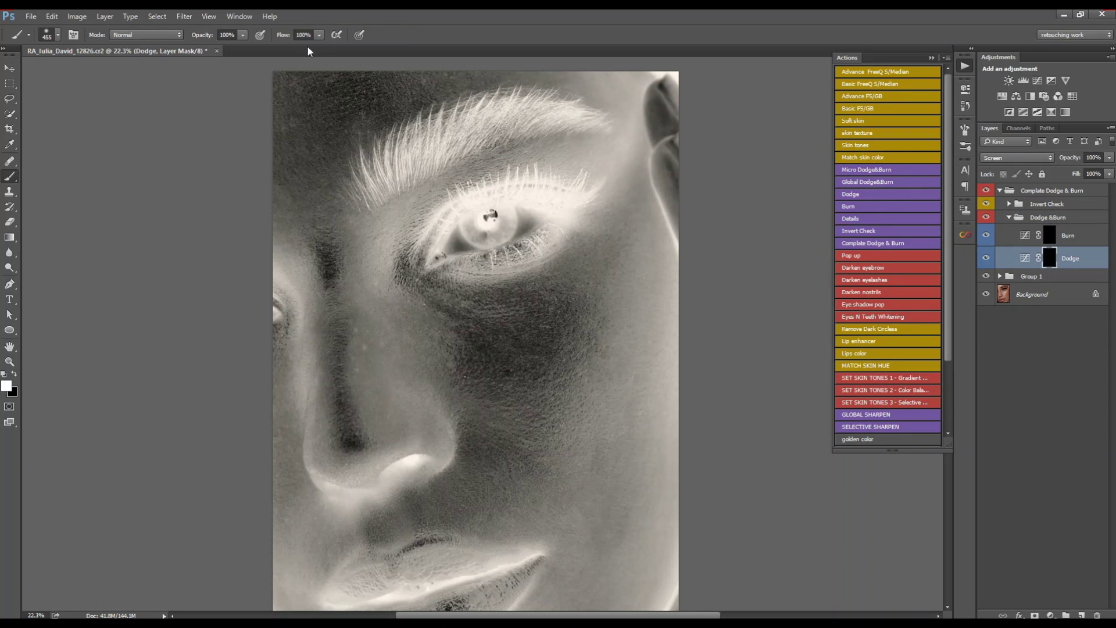
Step: Set the brush flow to 2% and opacity to 75%
{"action": "left_click", "coordinate": [305, 35]}
{"action": "left_click", "coordinate": [236, 34]}
{"action": "type", "text": "75"}
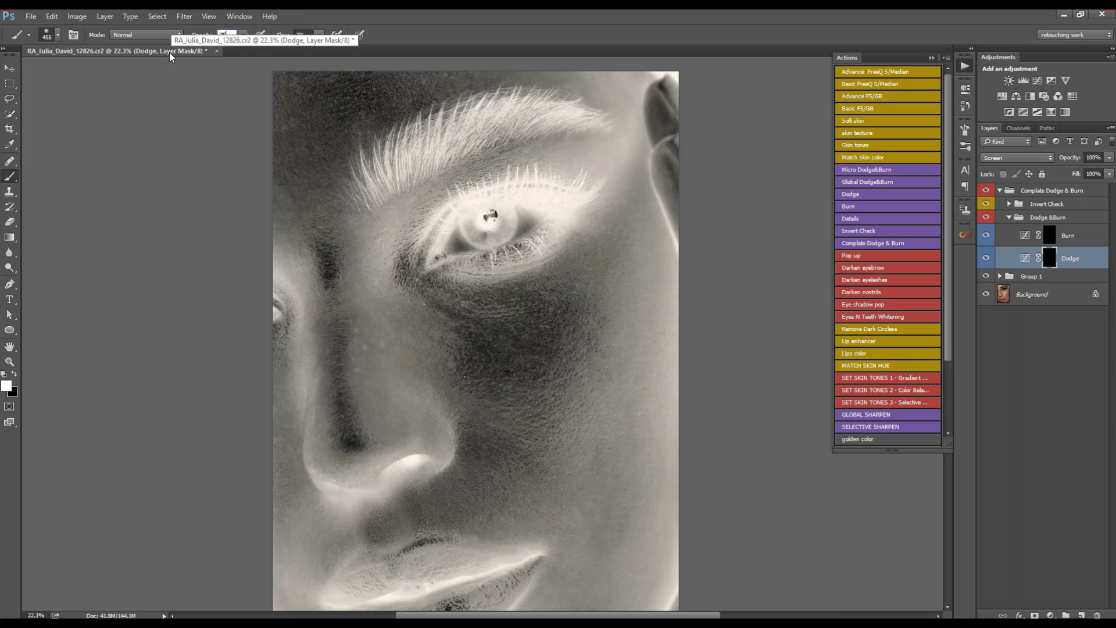
{"action": "key", "text": "Return"}
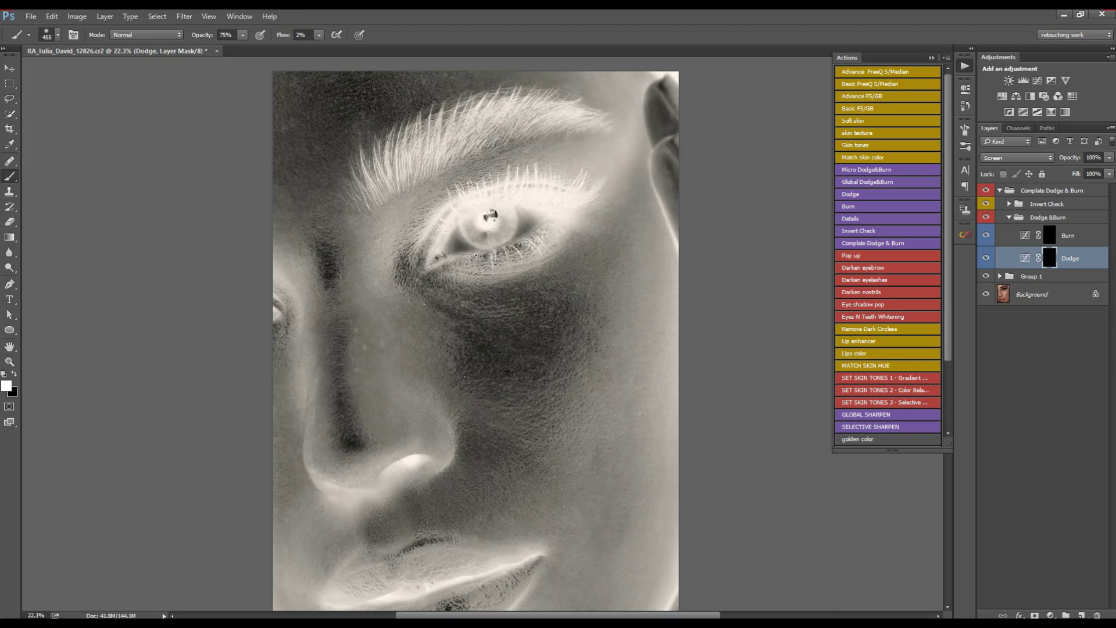
Step: Make the brush 90 px with 0% hardness and enable pen-pressure Transfer
{"action": "key", "text": "bracketleft"}
{"action": "key", "text": "bracketleft"}
{"action": "key", "text": "bracketleft"}
{"action": "key", "text": "bracketleft"}
{"action": "right_click", "coordinate": [504, 252]}
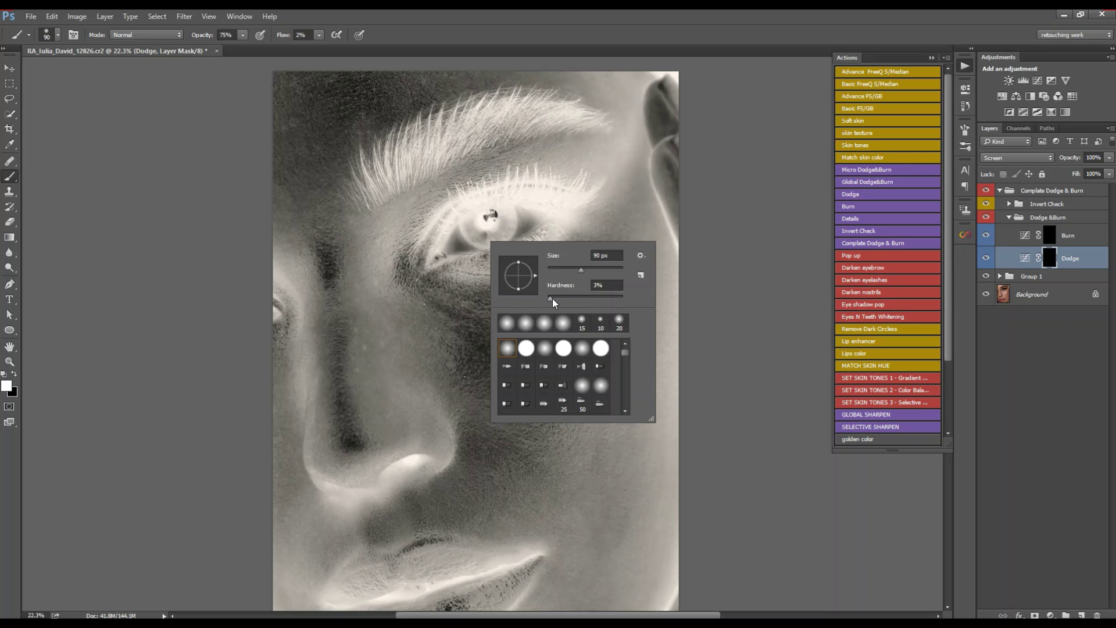
{"action": "left_click_drag", "start_coordinate": [553, 298], "coordinate": [468, 308]}
{"action": "left_click", "coordinate": [968, 147]}
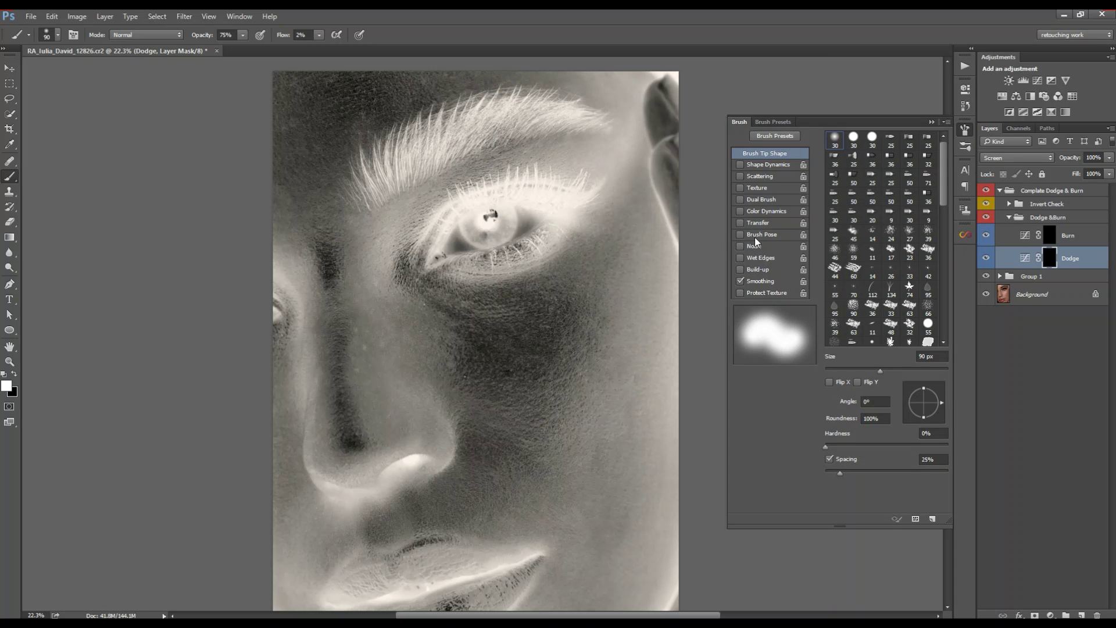
{"action": "left_click", "coordinate": [755, 222]}
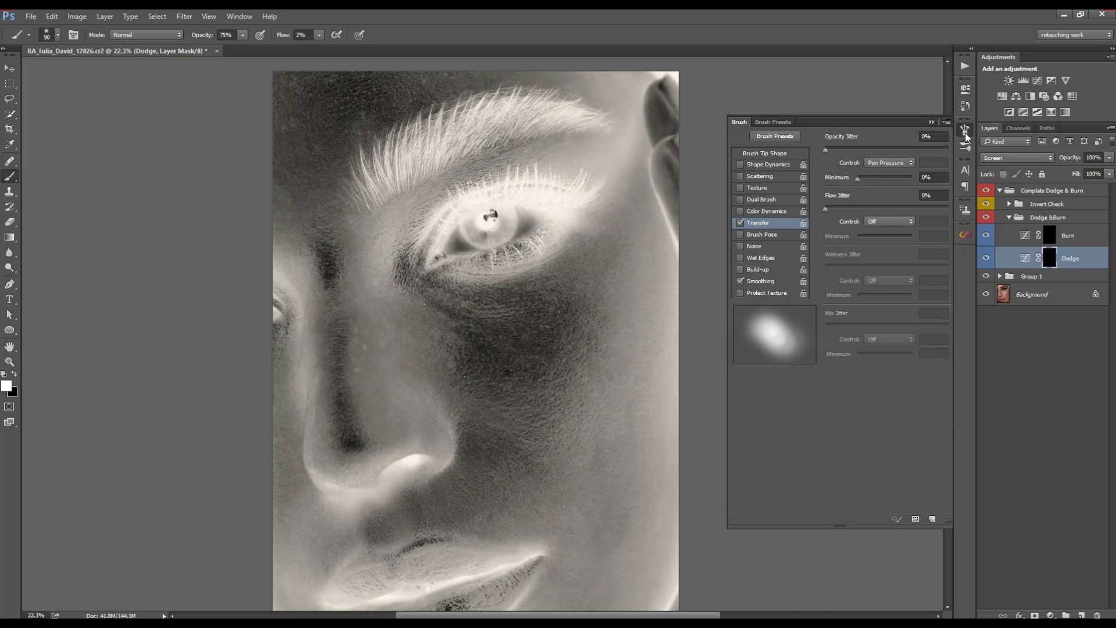
{"action": "left_click", "coordinate": [967, 135]}
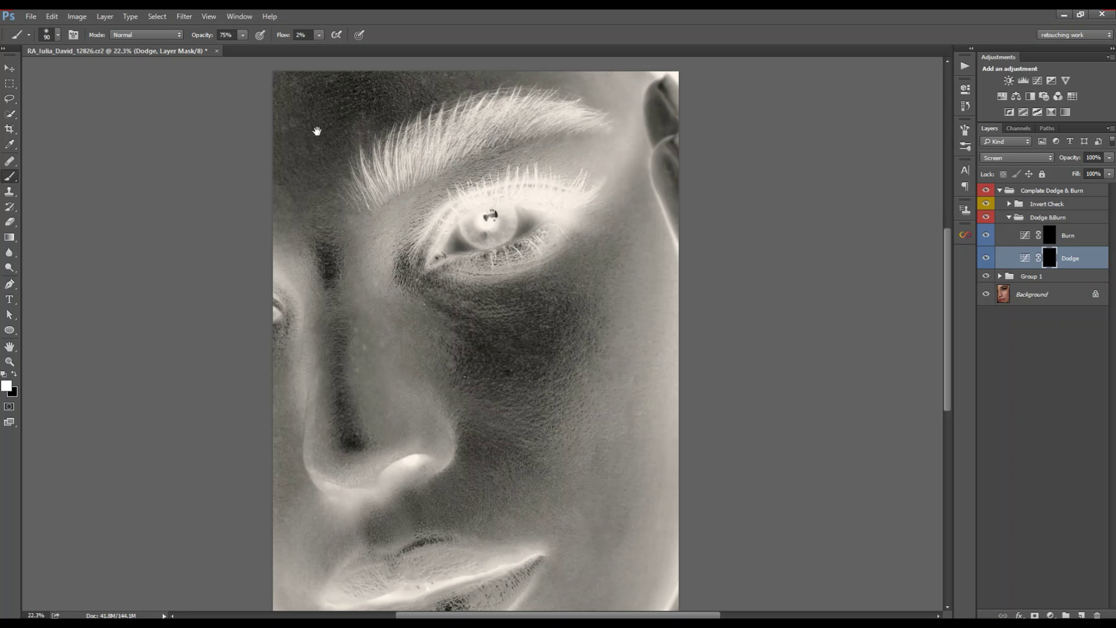
Step: Zoom to the eyebrow and paint a faint burn stroke on the Burn mask with a 60 px brush
{"action": "key", "text": "z"}
{"action": "left_click_drag", "start_coordinate": [312, 87], "coordinate": [446, 232]}
{"action": "left_click_drag", "start_coordinate": [606, 255], "coordinate": [547, 259]}
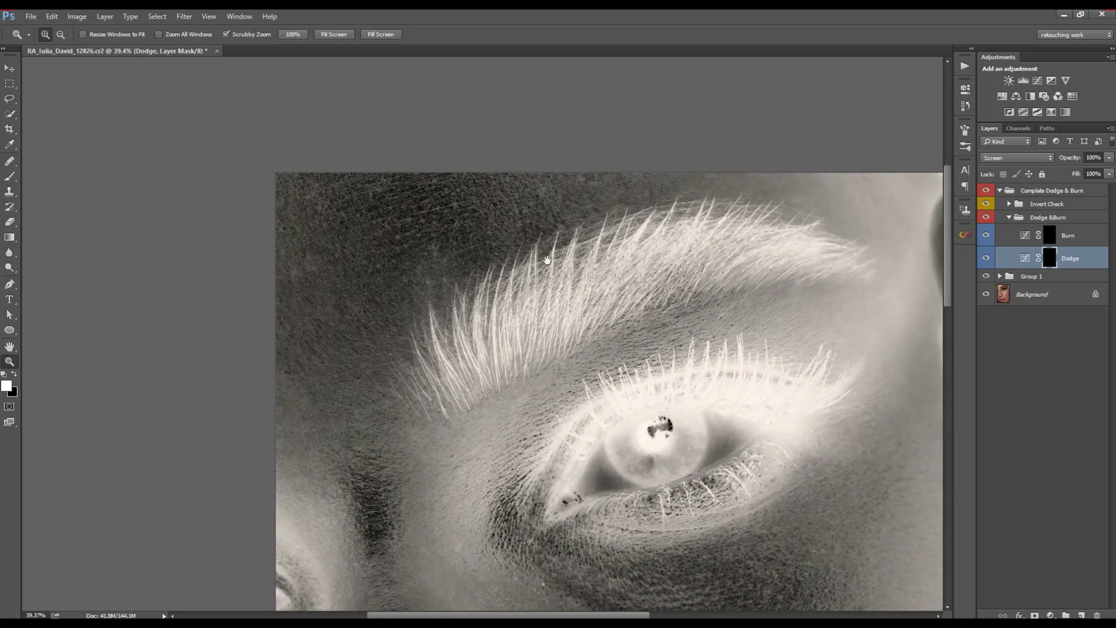
{"action": "left_click", "coordinate": [1050, 241]}
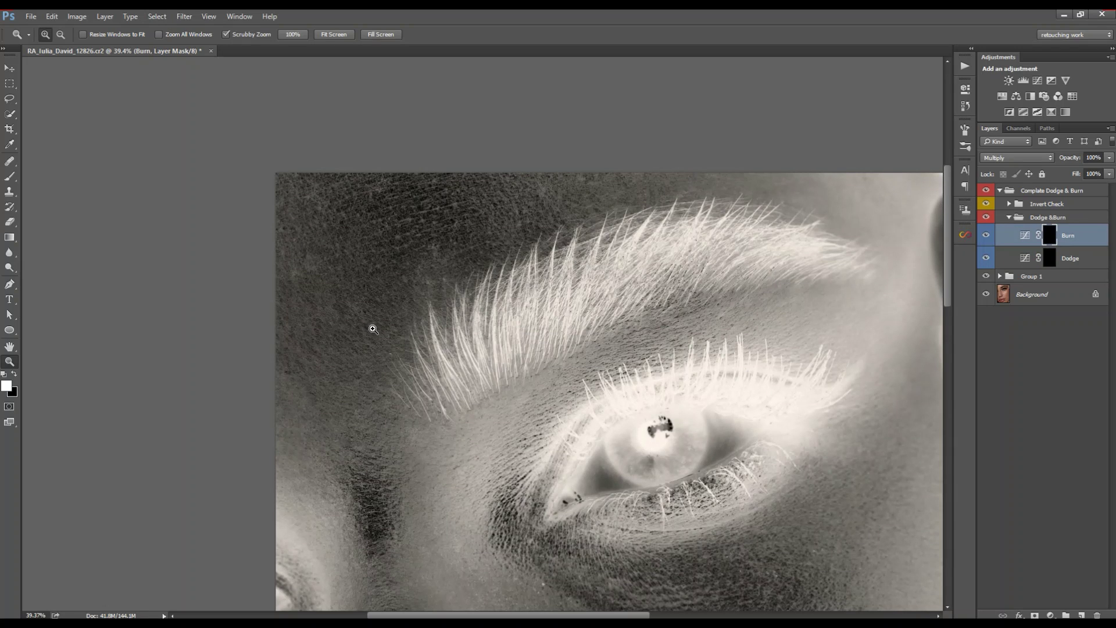
{"action": "key", "text": "b"}
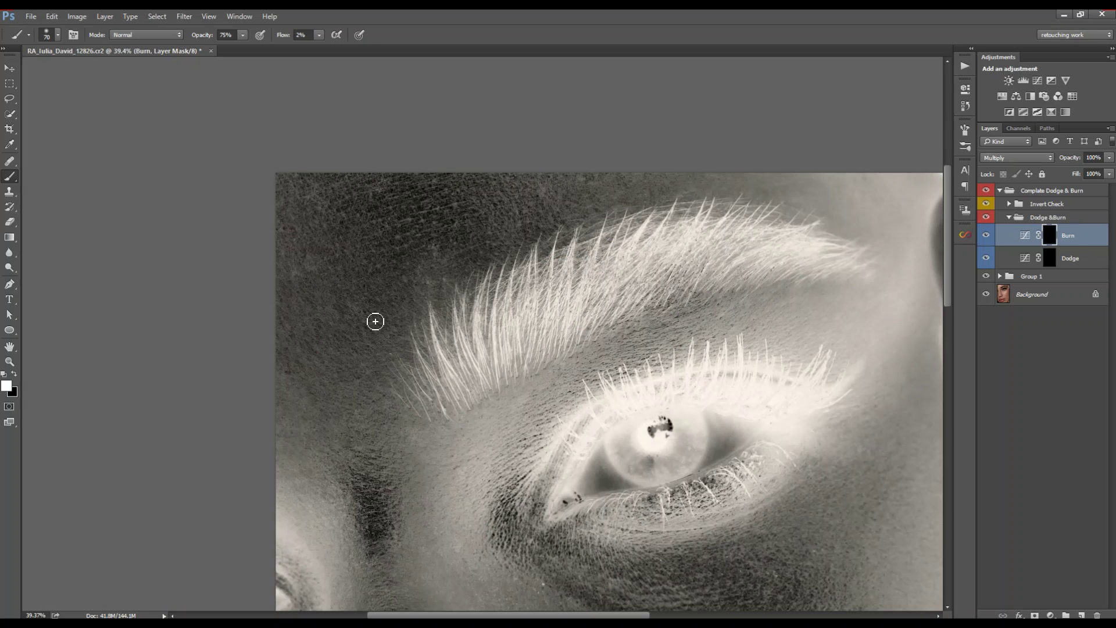
{"action": "key", "text": "bracketleft"}
{"action": "left_click_drag", "start_coordinate": [423, 300], "coordinate": [410, 350]}
Step: Burn more faint strokes over the dark skin and forehead, switching between 50 and 60 px
{"action": "key", "text": "bracketleft"}
{"action": "left_click_drag", "start_coordinate": [344, 335], "coordinate": [345, 350]}
{"action": "key", "text": "bracketright"}
{"action": "key", "text": "bracketleft"}
{"action": "left_click_drag", "start_coordinate": [390, 422], "coordinate": [394, 426]}
{"action": "key", "text": "bracketright"}
{"action": "key", "text": "bracketleft"}
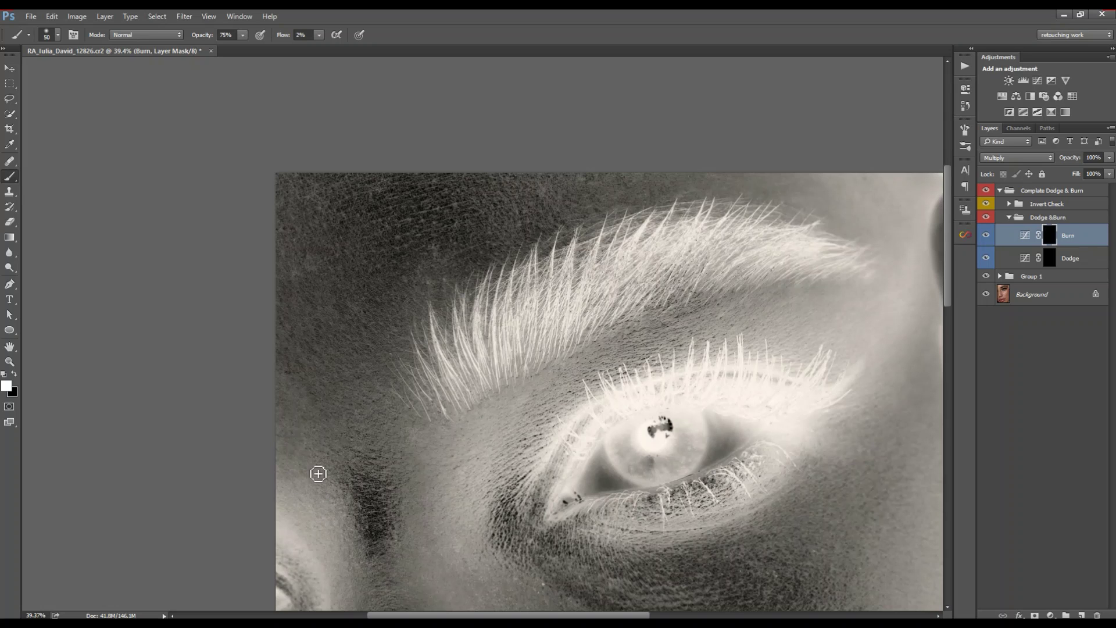
{"action": "key", "text": "bracketright"}
{"action": "key", "text": "bracketleft"}
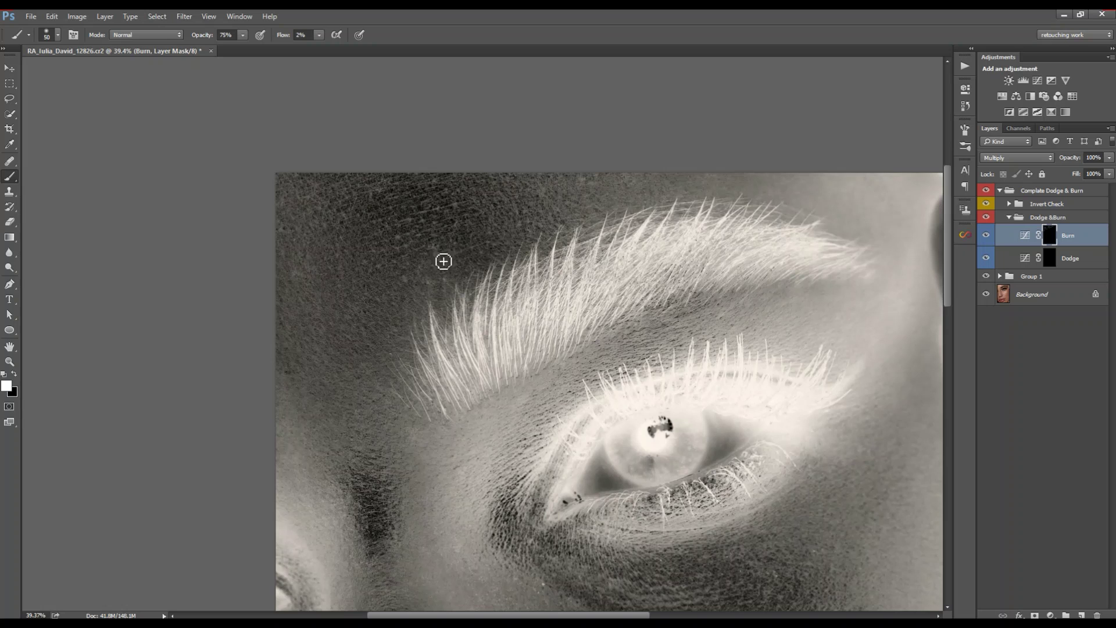
Step: Switch to the Dodge layer with a 40 px brush and bring the outer brow into view
{"action": "key", "text": "alt+bracketleft"}
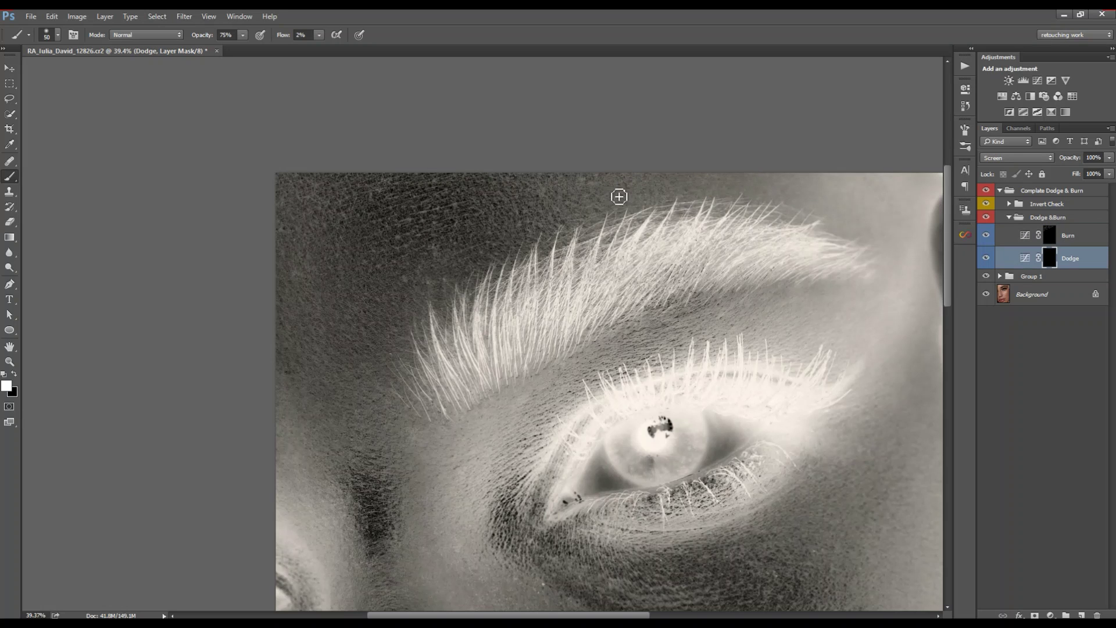
{"action": "key", "text": "bracketleft"}
{"action": "left_click_drag", "start_coordinate": [289, 444], "coordinate": [309, 368]}
{"action": "left_click_drag", "start_coordinate": [363, 189], "coordinate": [340, 325]}
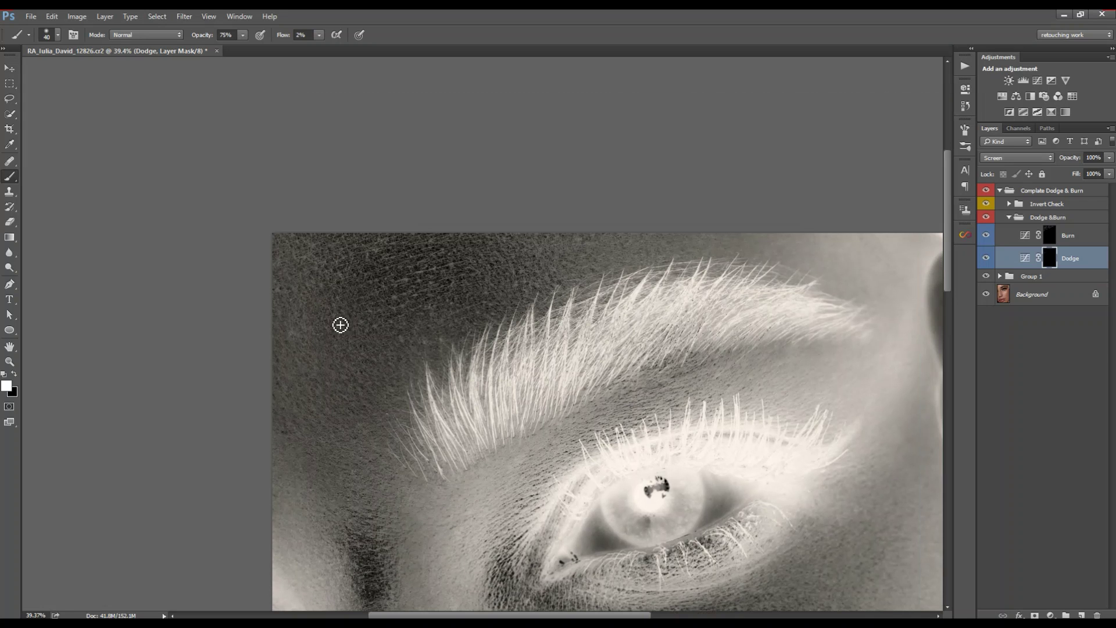
{"action": "left_click_drag", "start_coordinate": [583, 247], "coordinate": [474, 238]}
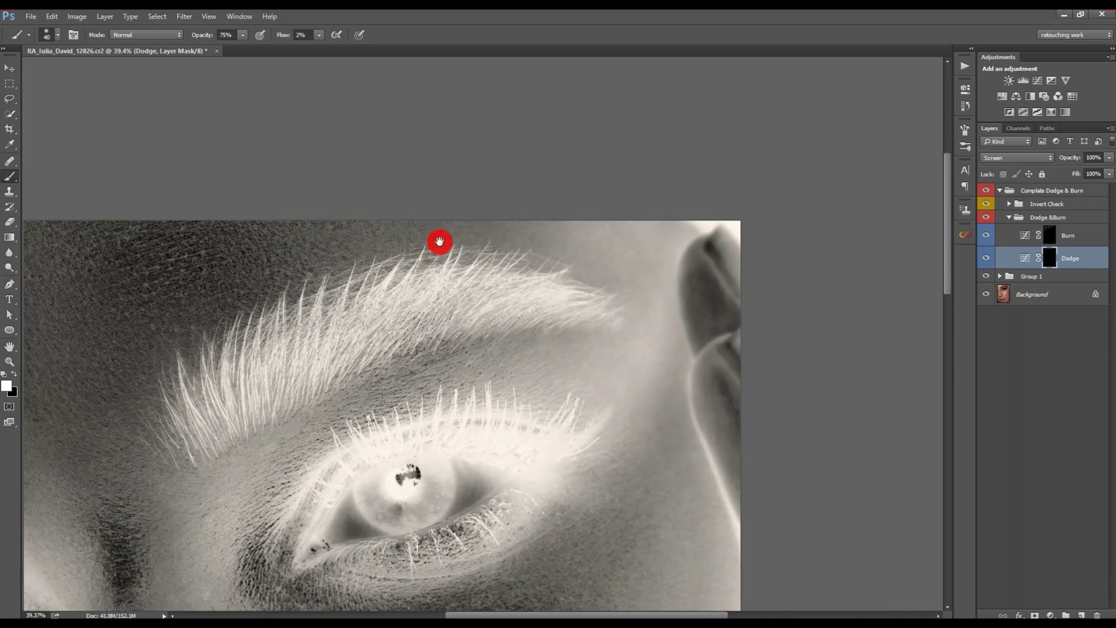
{"action": "left_click_drag", "start_coordinate": [581, 241], "coordinate": [440, 242]}
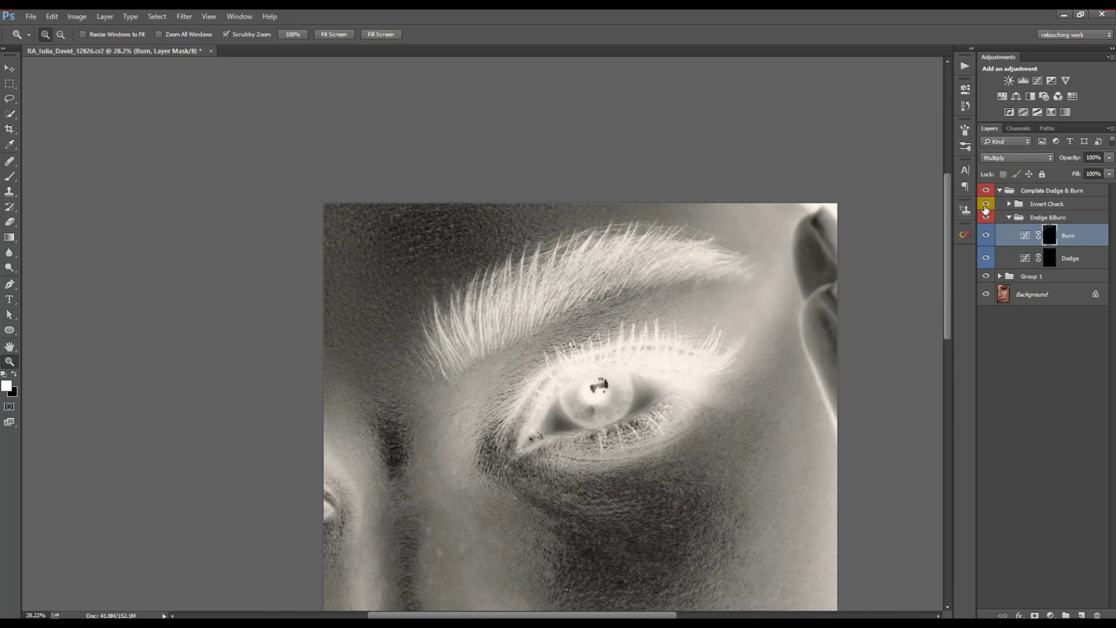
{"action": "left_click", "coordinate": [986, 204]}
{"action": "left_click", "coordinate": [986, 218]}
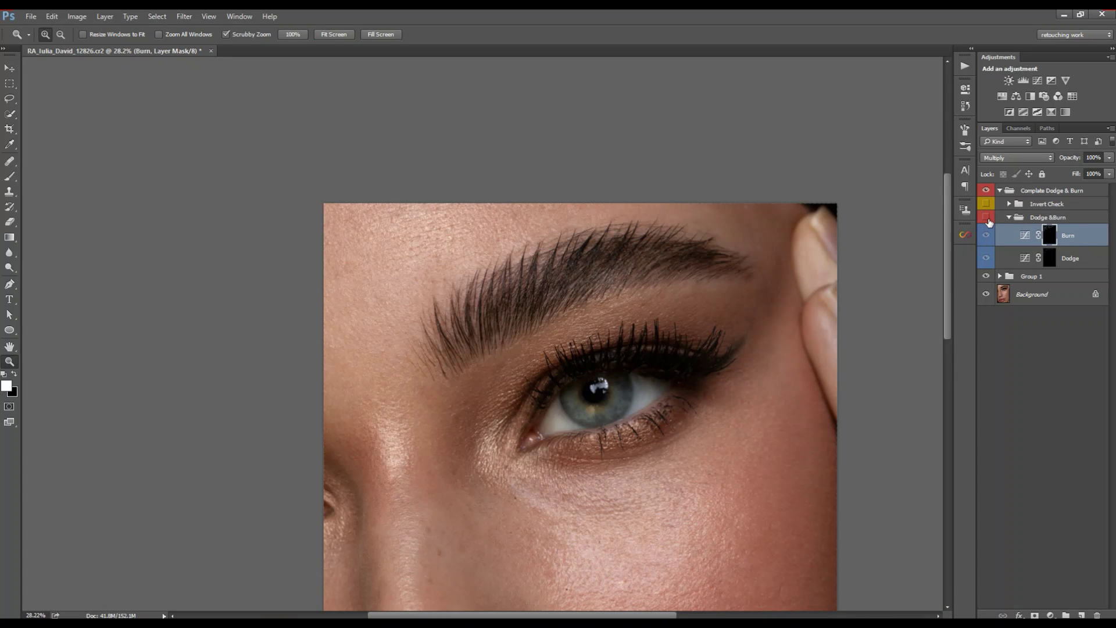
{"action": "left_click", "coordinate": [988, 221]}
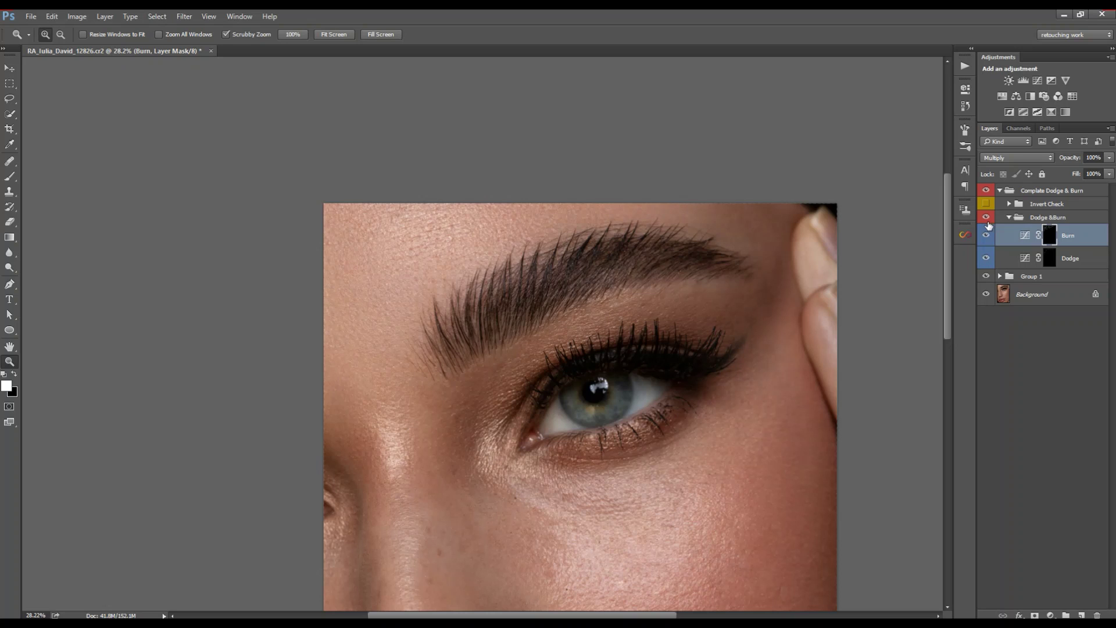
{"action": "left_click", "coordinate": [987, 219]}
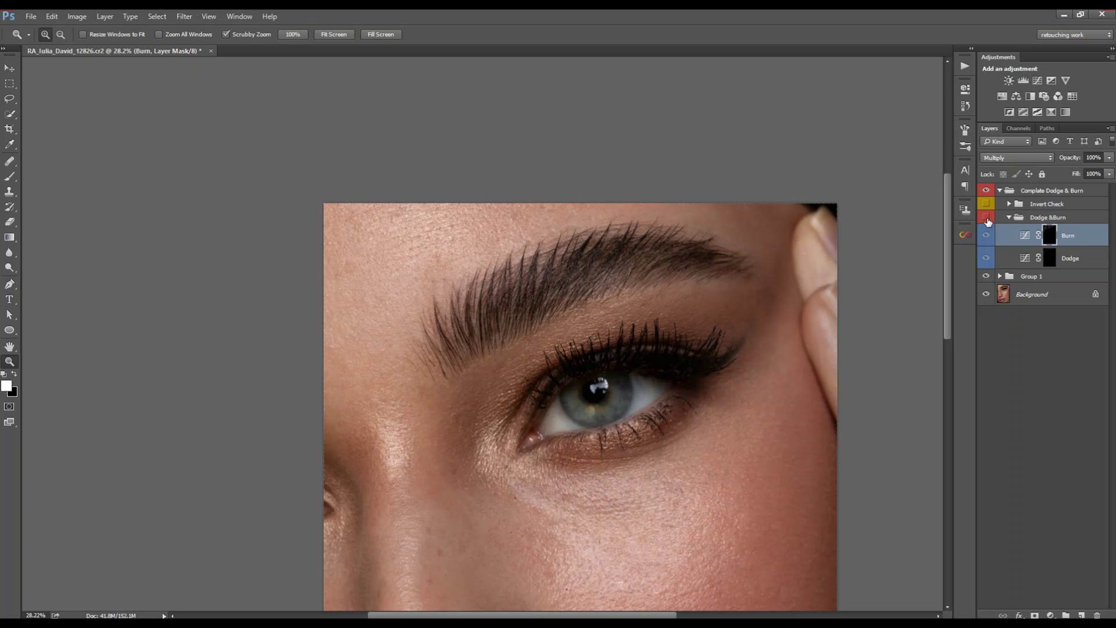
{"action": "left_click", "coordinate": [988, 221]}
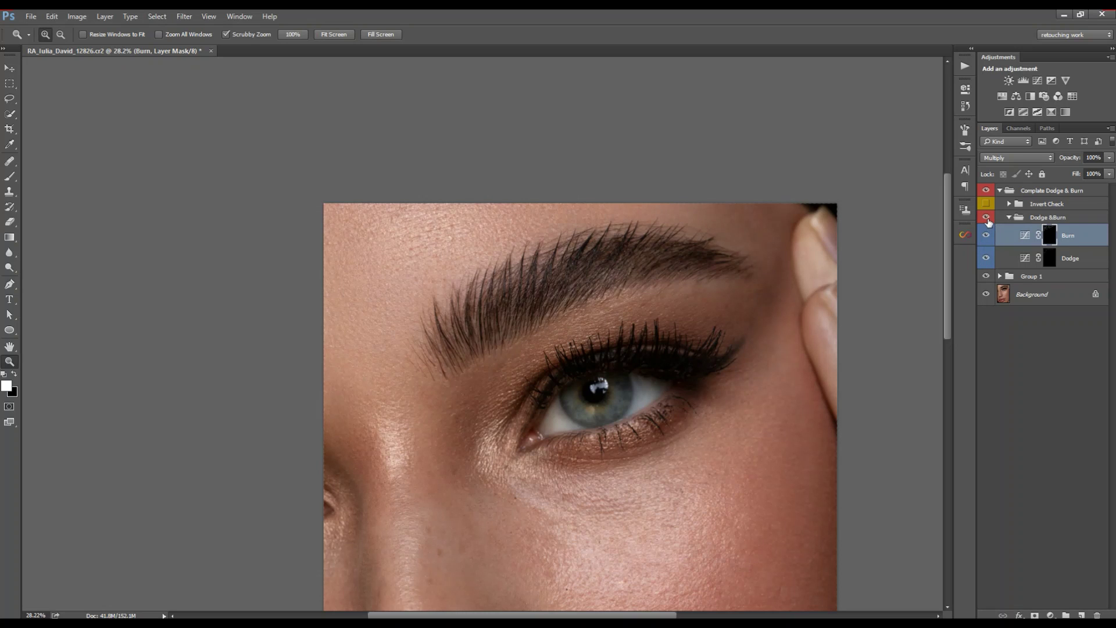
{"action": "left_click", "coordinate": [987, 220]}
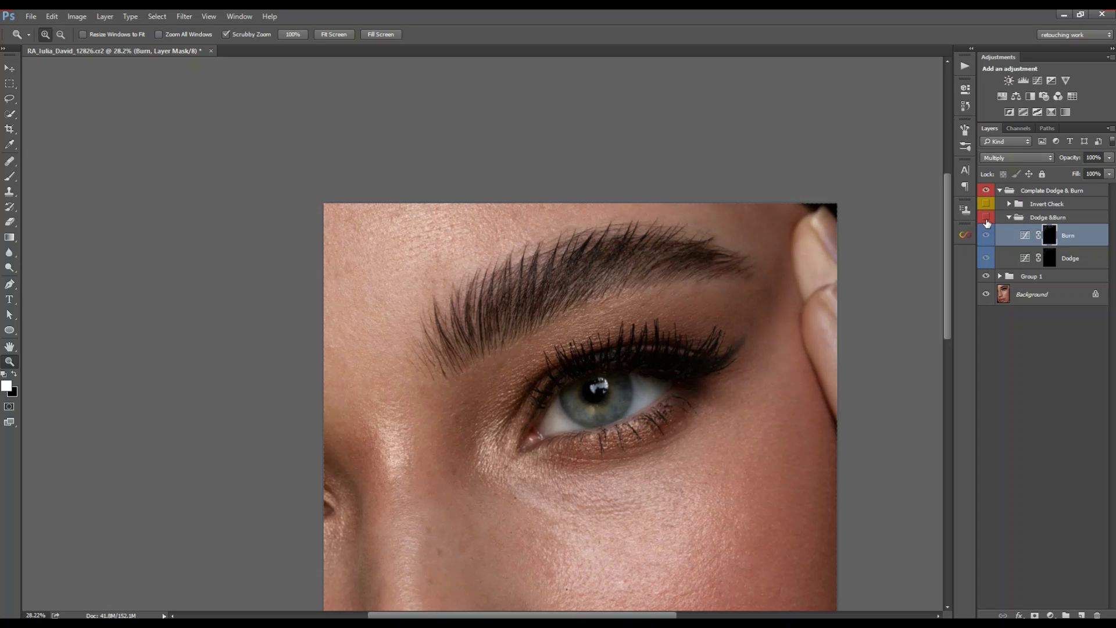
{"action": "left_click", "coordinate": [987, 219]}
{"action": "left_click", "coordinate": [989, 206]}
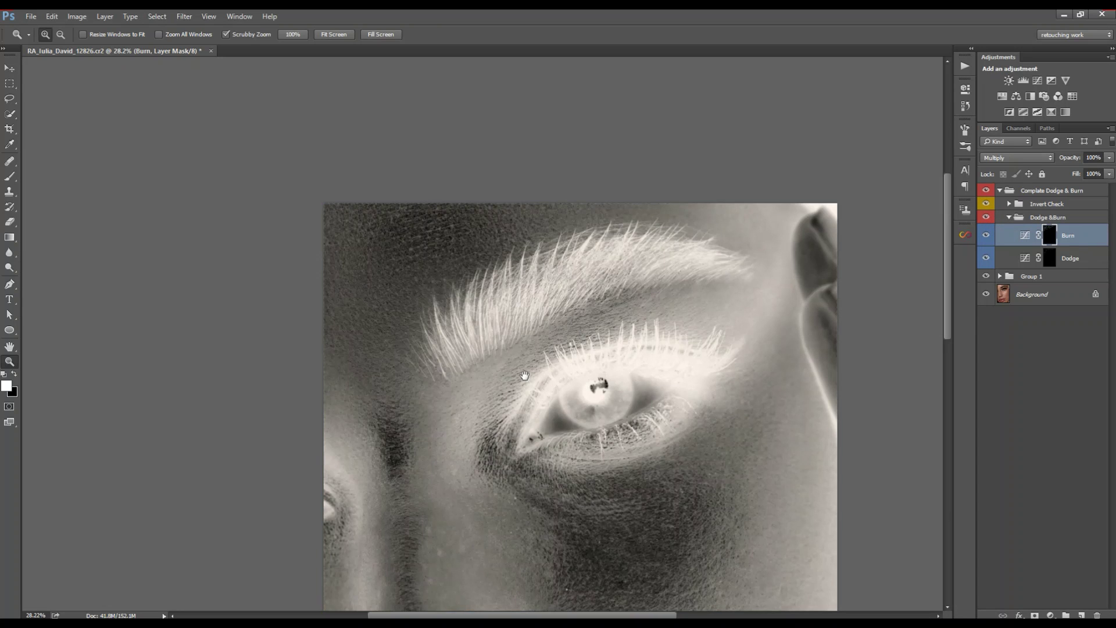
{"action": "left_click_drag", "start_coordinate": [442, 472], "coordinate": [471, 241]}
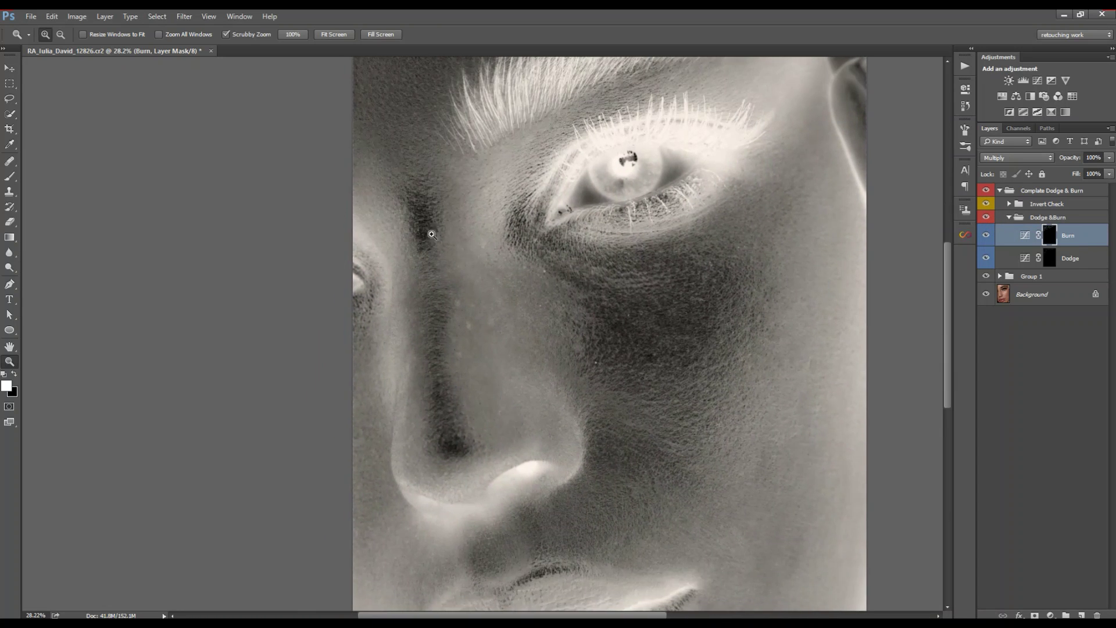
{"action": "left_click_drag", "start_coordinate": [392, 228], "coordinate": [427, 231]}
Step: Shrink the brush to 35 px and burn the uneven patches beside the nose crease
{"action": "left_click_drag", "start_coordinate": [466, 261], "coordinate": [504, 262]}
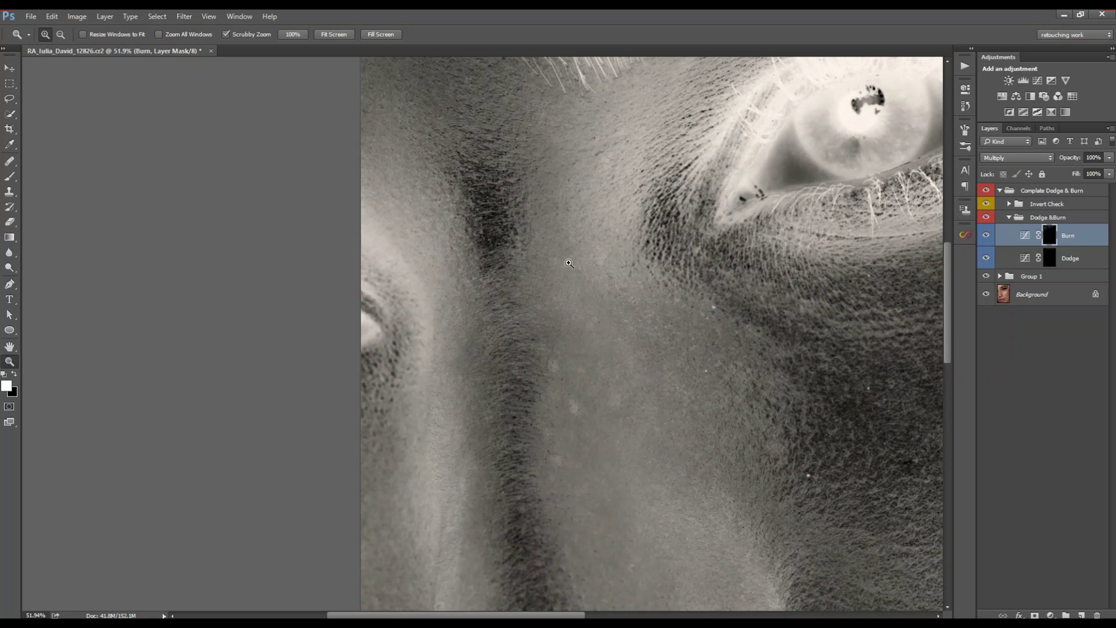
{"action": "left_click_drag", "start_coordinate": [549, 315], "coordinate": [513, 291]}
{"action": "key", "text": "b"}
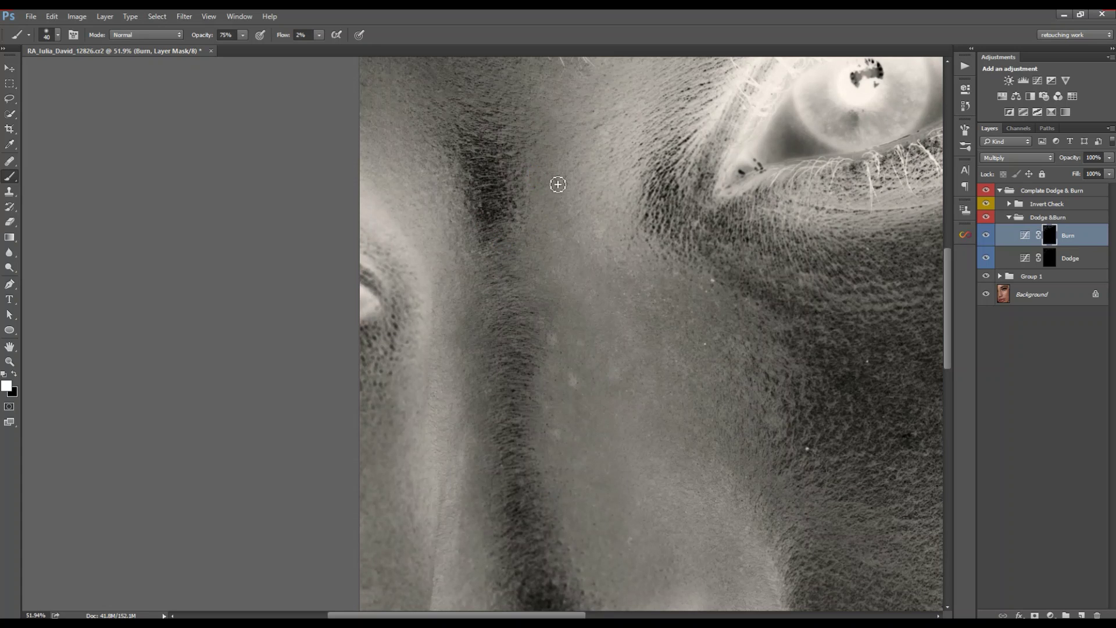
{"action": "left_click_drag", "start_coordinate": [543, 261], "coordinate": [523, 341]}
{"action": "right_click", "coordinate": [523, 342], "text": "alt"}
{"action": "left_click_drag", "start_coordinate": [485, 232], "coordinate": [441, 242]}
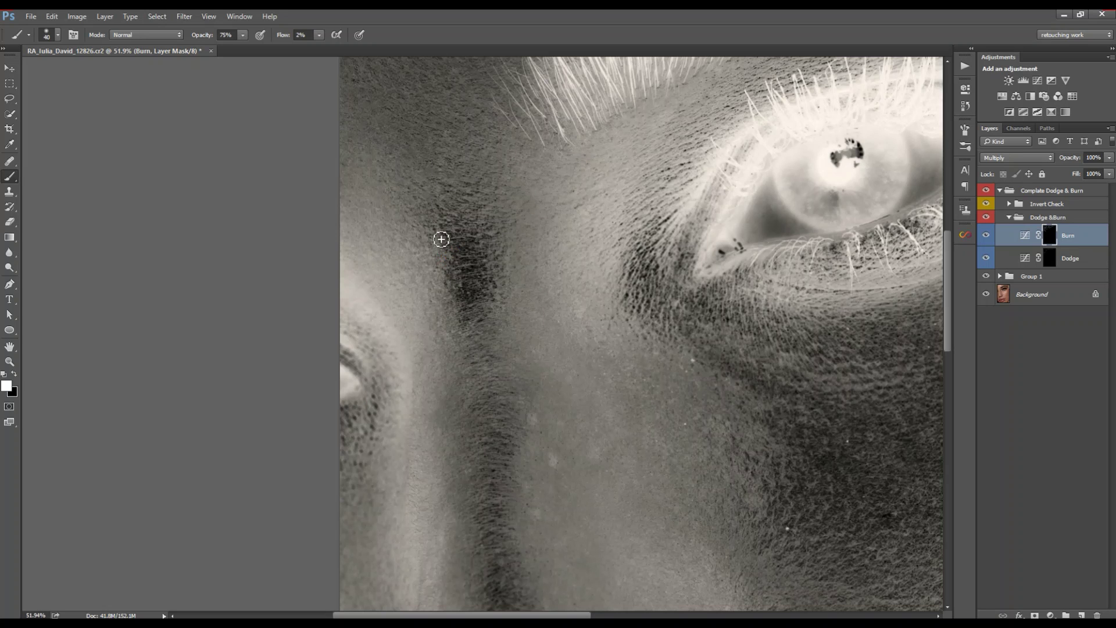
{"action": "mouse_move", "coordinate": [491, 354]}
{"action": "left_mouse_down"}
{"action": "mouse_move", "coordinate": [445, 413]}
{"action": "mouse_move", "coordinate": [453, 327]}
{"action": "mouse_move", "coordinate": [438, 237]}
{"action": "mouse_move", "coordinate": [450, 310]}
{"action": "mouse_move", "coordinate": [424, 392]}
{"action": "mouse_move", "coordinate": [422, 456]}
{"action": "mouse_move", "coordinate": [429, 347]}
{"action": "mouse_move", "coordinate": [404, 242]}
{"action": "left_mouse_up"}
Step: Add more faint burn strokes beside the nose crease with a slightly larger brush
{"action": "left_click_drag", "start_coordinate": [352, 189], "coordinate": [363, 273]}
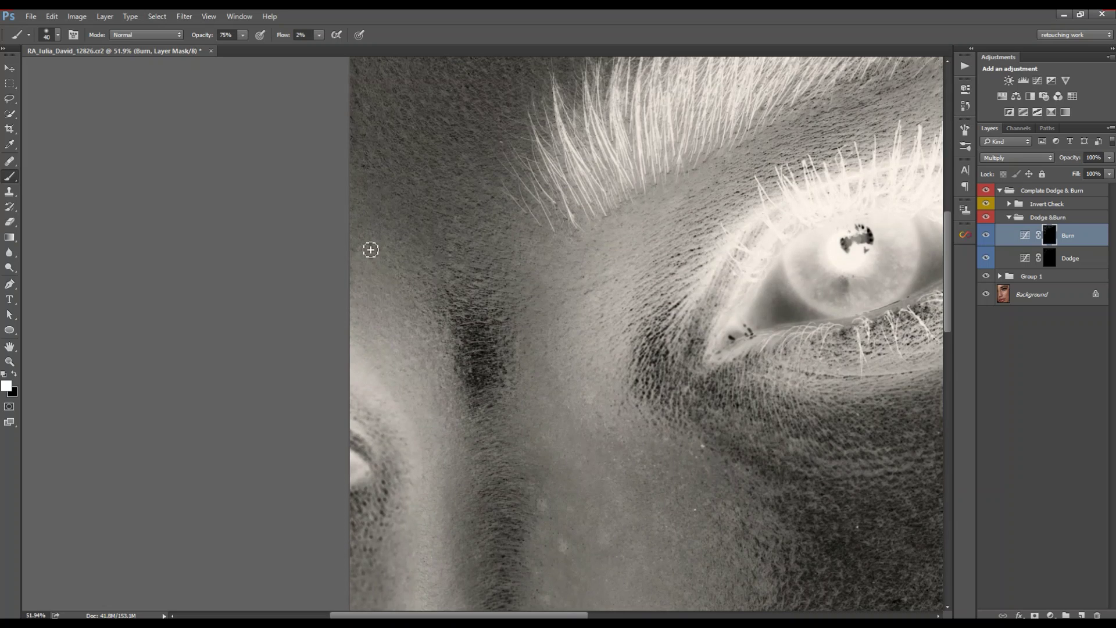
{"action": "left_click_drag", "start_coordinate": [465, 512], "coordinate": [454, 306]}
{"action": "key", "text": "bracketright"}
{"action": "left_click_drag", "start_coordinate": [471, 407], "coordinate": [458, 407]}
{"action": "left_click", "coordinate": [476, 316], "text": "alt"}
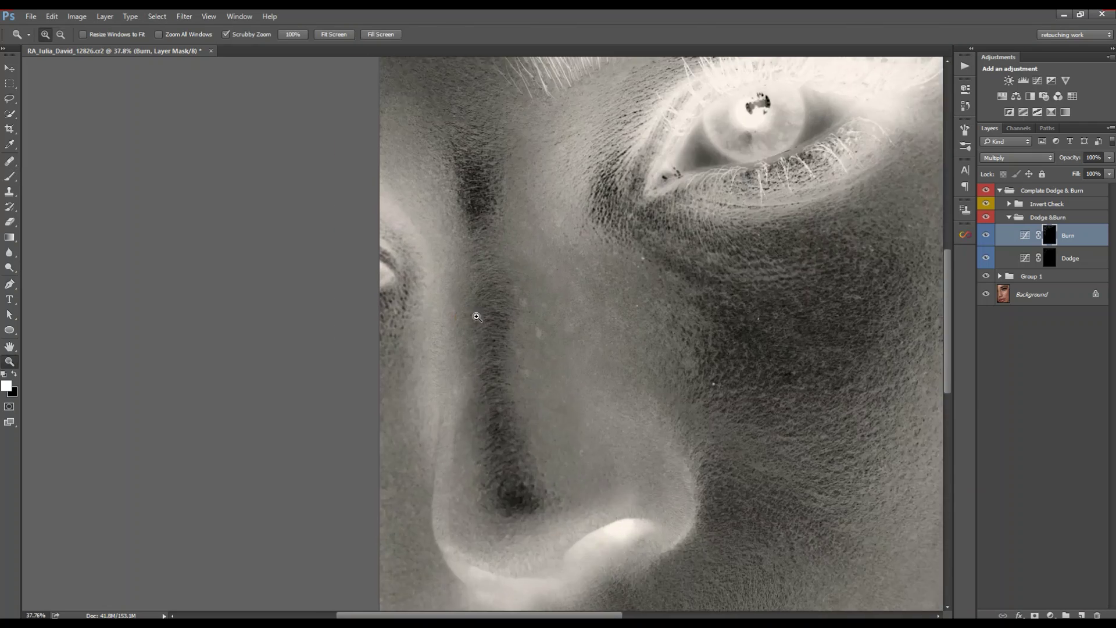
{"action": "left_click", "coordinate": [484, 318], "text": "ctrl"}
{"action": "left_click_drag", "start_coordinate": [492, 499], "coordinate": [488, 358]}
{"action": "left_click_drag", "start_coordinate": [461, 300], "coordinate": [483, 318]}
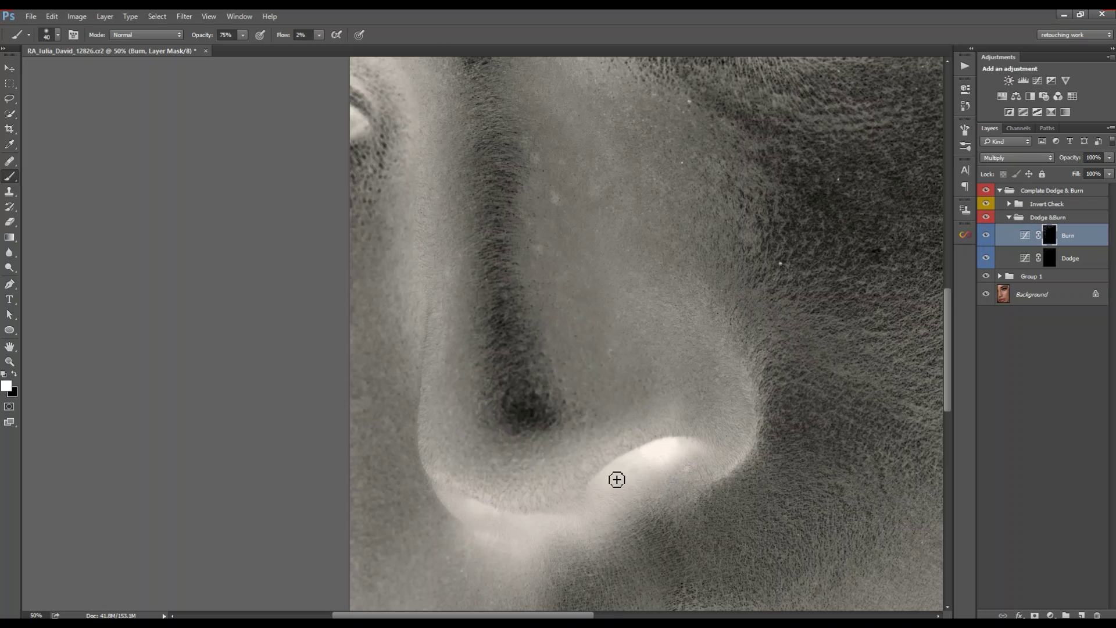
Step: Move the view from the nostril down to the lips and switch painting to the Dodge layer
{"action": "key", "text": "bracketright"}
{"action": "left_click_drag", "start_coordinate": [575, 272], "coordinate": [497, 281]}
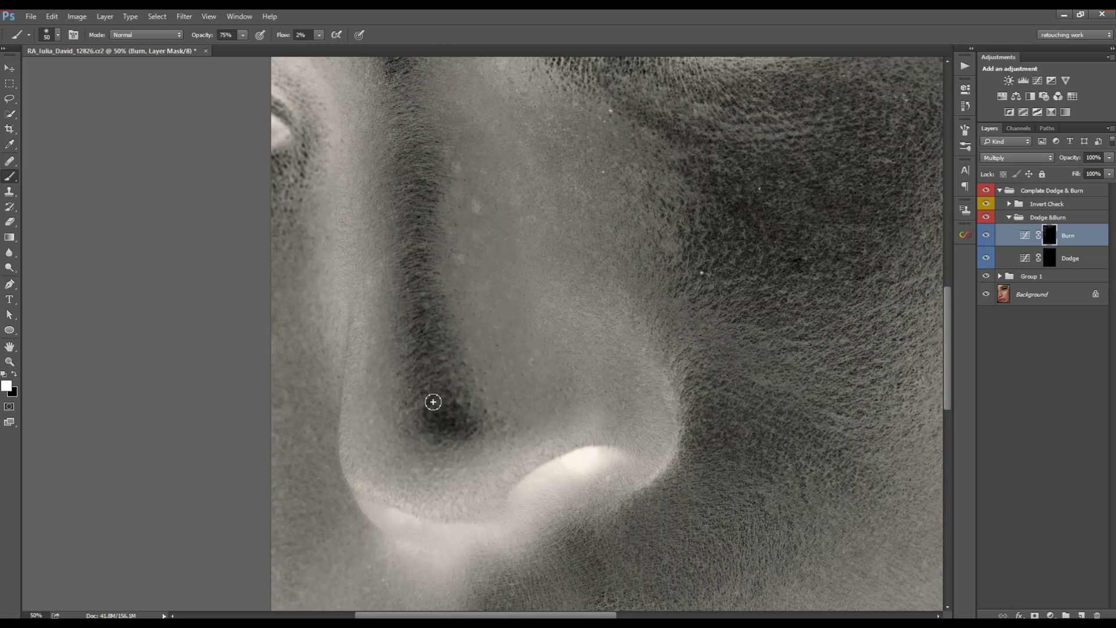
{"action": "left_click_drag", "start_coordinate": [436, 173], "coordinate": [441, 319]}
{"action": "left_click_drag", "start_coordinate": [310, 407], "coordinate": [420, 201]}
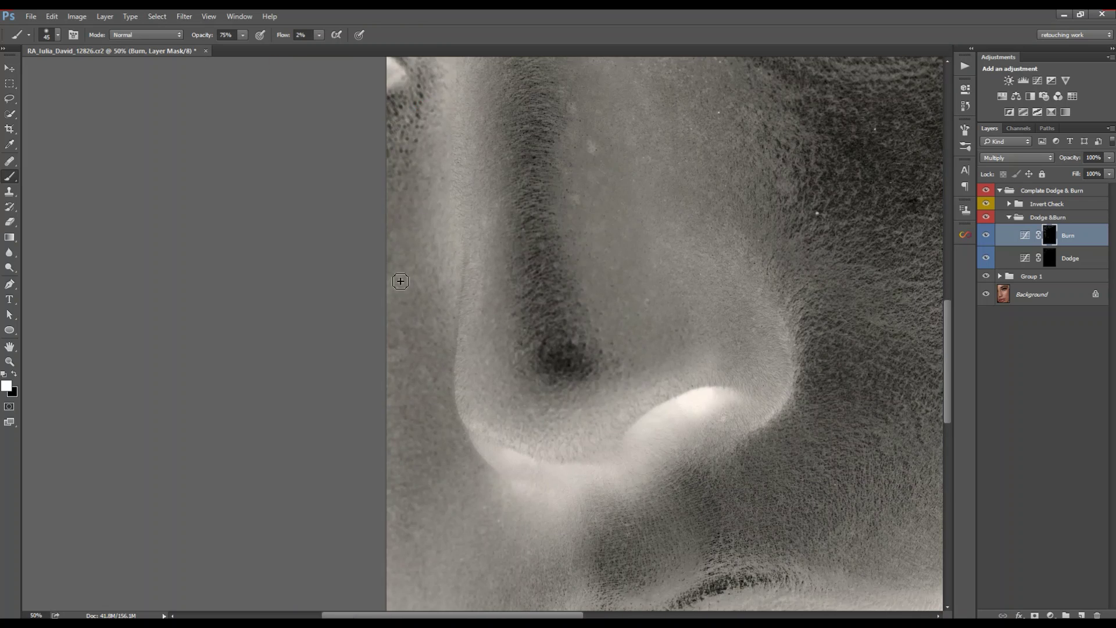
{"action": "key", "text": "bracketleft"}
{"action": "key", "text": "bracketleft"}
{"action": "left_click_drag", "start_coordinate": [405, 418], "coordinate": [372, 302]}
{"action": "left_click_drag", "start_coordinate": [453, 455], "coordinate": [455, 356]}
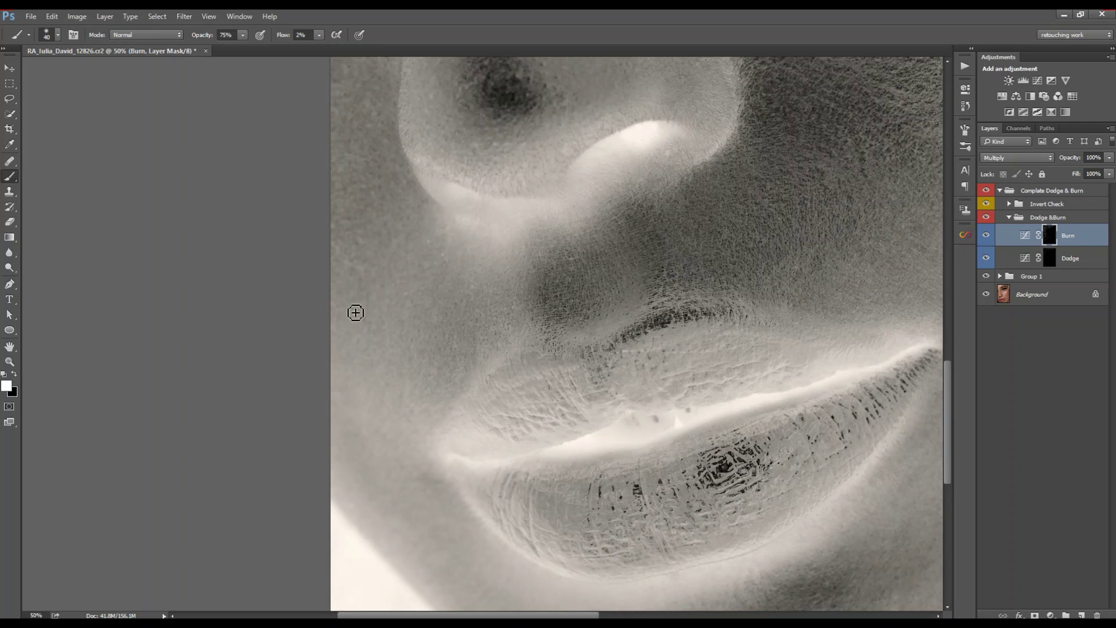
{"action": "key", "text": "alt+bracketleft"}
{"action": "key", "text": "bracketleft"}
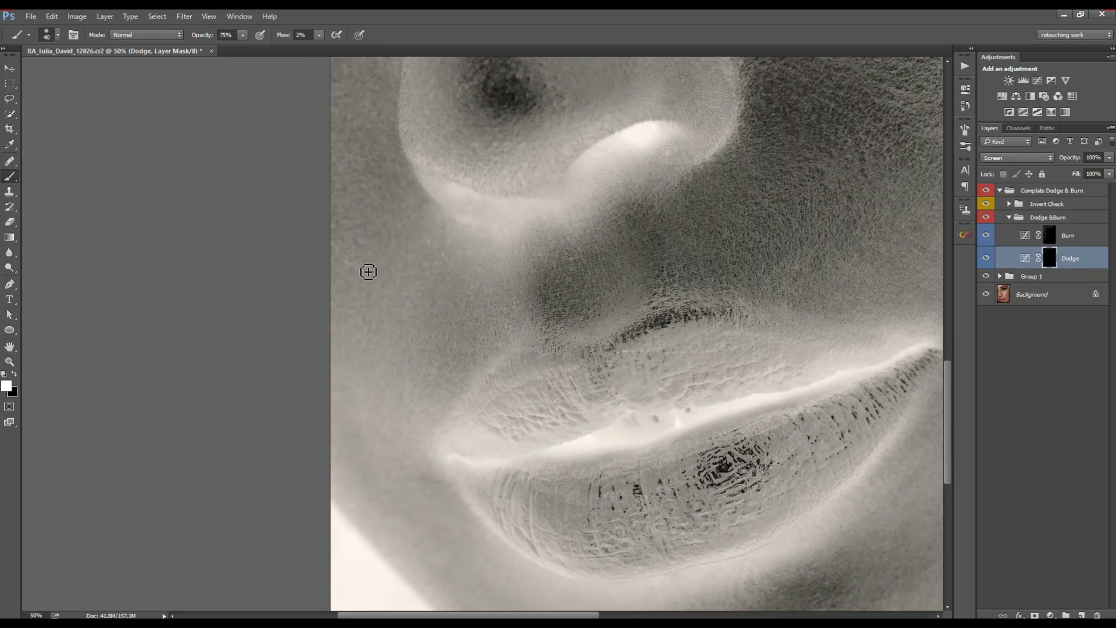
Step: Return to the Burn layer, lower the brush flow to 1% and enlarge the brush
{"action": "key", "text": "bracketleft"}
{"action": "left_click", "coordinate": [374, 424]}
{"action": "key", "text": "alt+bracketright"}
{"action": "mouse_move", "coordinate": [399, 440]}
{"action": "left_mouse_down"}
{"action": "mouse_move", "coordinate": [331, 439]}
{"action": "mouse_move", "coordinate": [360, 433]}
{"action": "left_mouse_up"}
{"action": "key", "text": "bracketright"}
{"action": "key", "text": "bracketright"}
{"action": "key", "text": "bracketright"}
{"action": "key", "text": "bracketright"}
{"action": "key", "text": "bracketright"}
{"action": "key", "text": "bracketright"}
{"action": "key", "text": "bracketright"}
{"action": "key", "text": "bracketright"}
{"action": "key", "text": "shift+0"}
{"action": "key", "text": "shift+1"}
Step: Select the Dodge mask, size the brush, and frame the cheek below the eye
{"action": "left_click", "coordinate": [1050, 264]}
{"action": "key", "text": "bracketleft"}
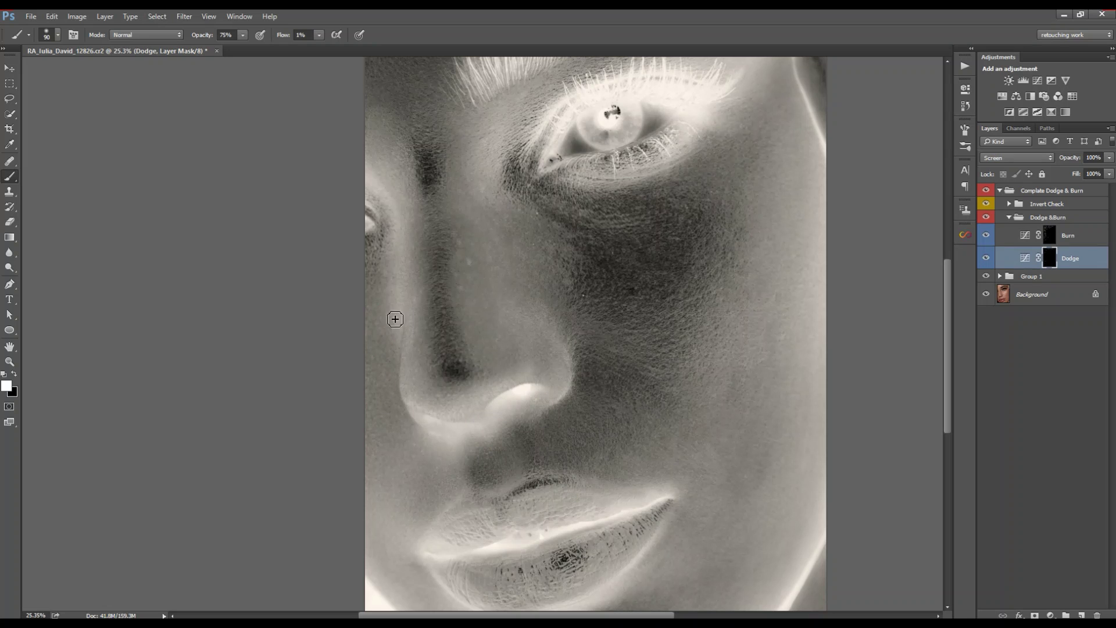
{"action": "key", "text": "bracketright"}
{"action": "key", "text": "bracketright"}
{"action": "key", "text": "bracketright"}
{"action": "key", "text": "bracketright"}
{"action": "left_click_drag", "start_coordinate": [385, 125], "coordinate": [353, 264]}
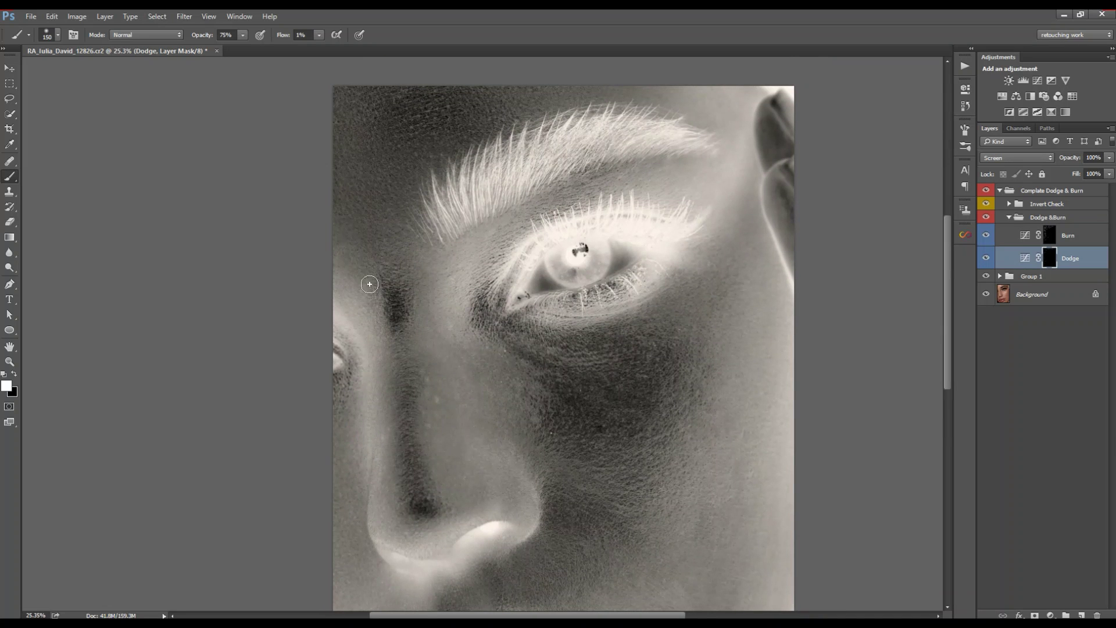
{"action": "key", "text": "bracketleft"}
{"action": "key", "text": "bracketleft"}
{"action": "key", "text": "bracketleft"}
{"action": "key", "text": "bracketleft"}
{"action": "key", "text": "bracketleft"}
{"action": "key", "text": "bracketleft"}
{"action": "left_click_drag", "start_coordinate": [527, 552], "coordinate": [512, 326]}
{"action": "left_click_drag", "start_coordinate": [442, 145], "coordinate": [442, 389]}
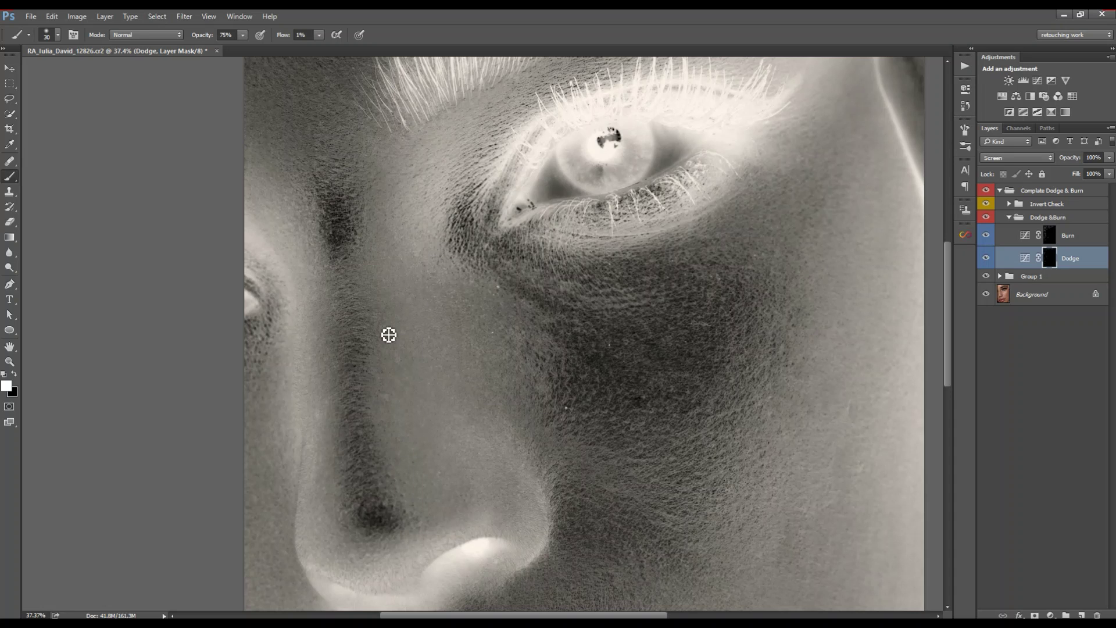
{"action": "key", "text": "bracketright"}
Step: Hide and re-show the inverted check view to compare the cheek in colour, then enlarge the brush
{"action": "left_click", "coordinate": [443, 334]}
{"action": "left_click", "coordinate": [986, 204]}
{"action": "key", "text": "z"}
{"action": "left_click_drag", "start_coordinate": [512, 326], "coordinate": [465, 326]}
{"action": "left_click", "coordinate": [987, 204]}
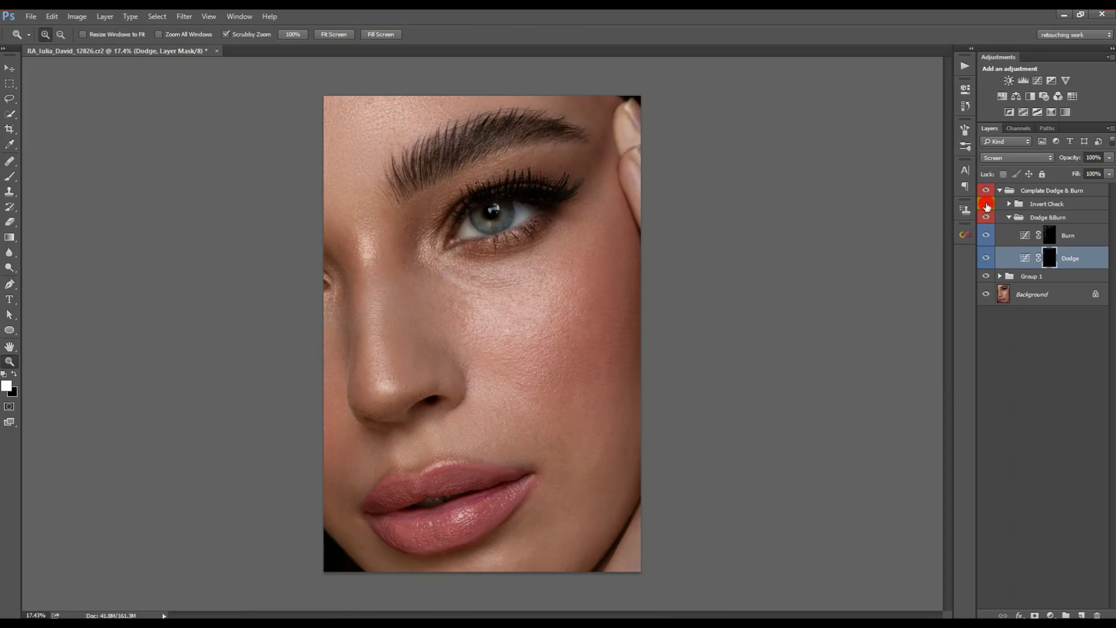
{"action": "left_click_drag", "start_coordinate": [538, 337], "coordinate": [567, 337]}
{"action": "key", "text": "b"}
{"action": "key", "text": "bracketright"}
{"action": "key", "text": "bracketright"}
{"action": "key", "text": "bracketright"}
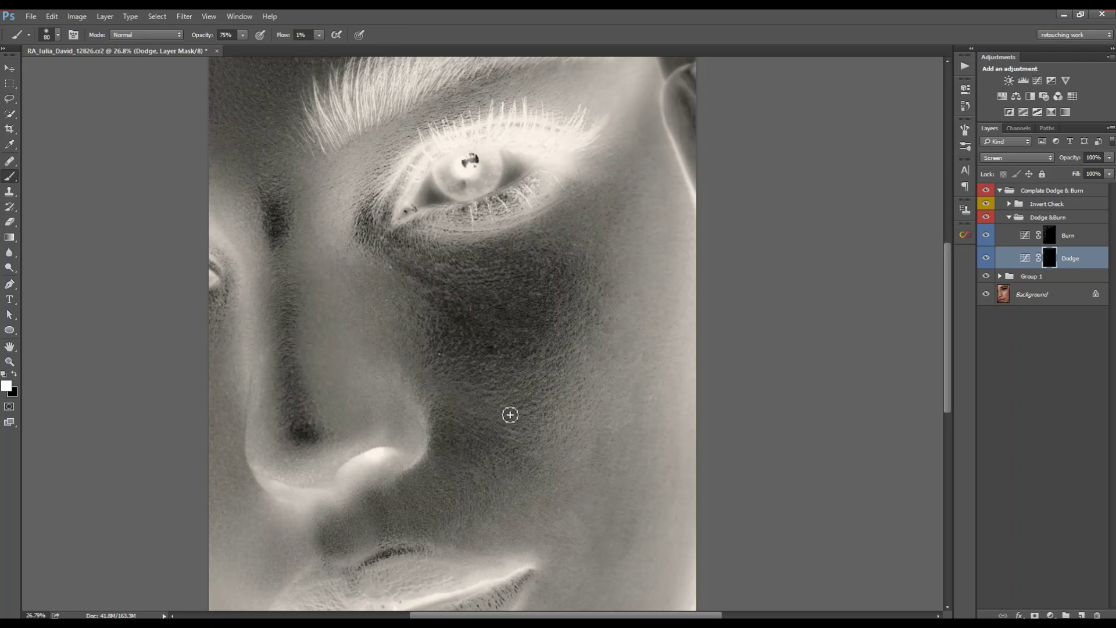
{"action": "key", "text": "bracketright"}
Step: Scroll around the cheek, shrink the brush slightly, and switch painting to the Burn layer
{"action": "scroll", "coordinate": [465, 343], "scroll_direction": "down", "scroll_amount": 3}
{"action": "key", "text": "bracketleft"}
{"action": "scroll", "coordinate": [501, 307], "scroll_direction": "up", "scroll_amount": 2}
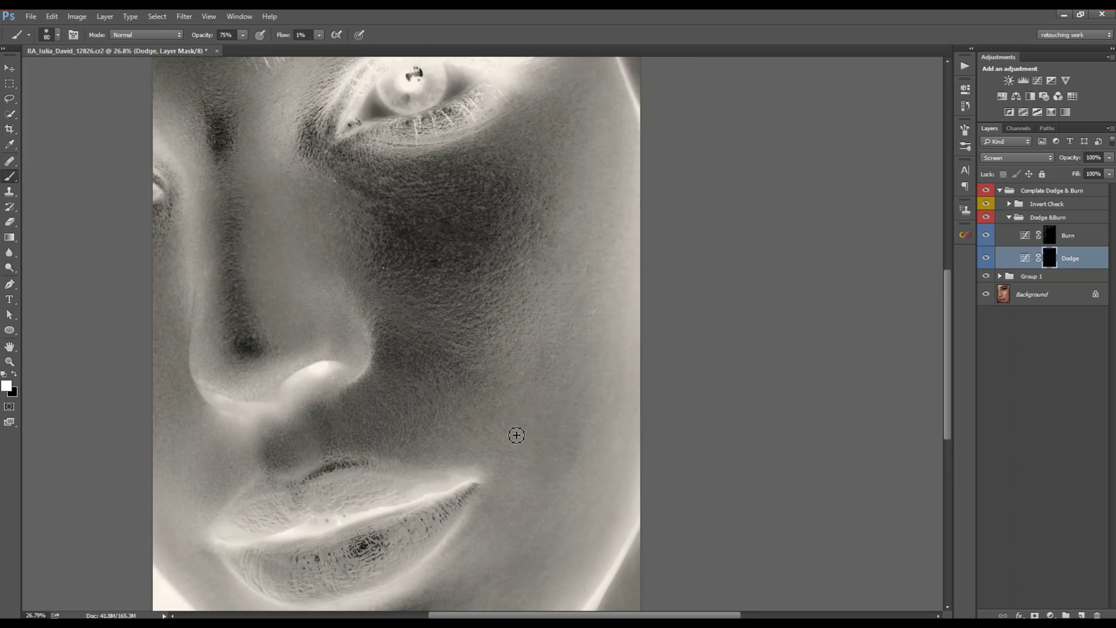
{"action": "scroll", "coordinate": [515, 436], "scroll_direction": "down", "scroll_amount": 3}
{"action": "scroll", "coordinate": [564, 337], "scroll_direction": "up", "scroll_amount": 4}
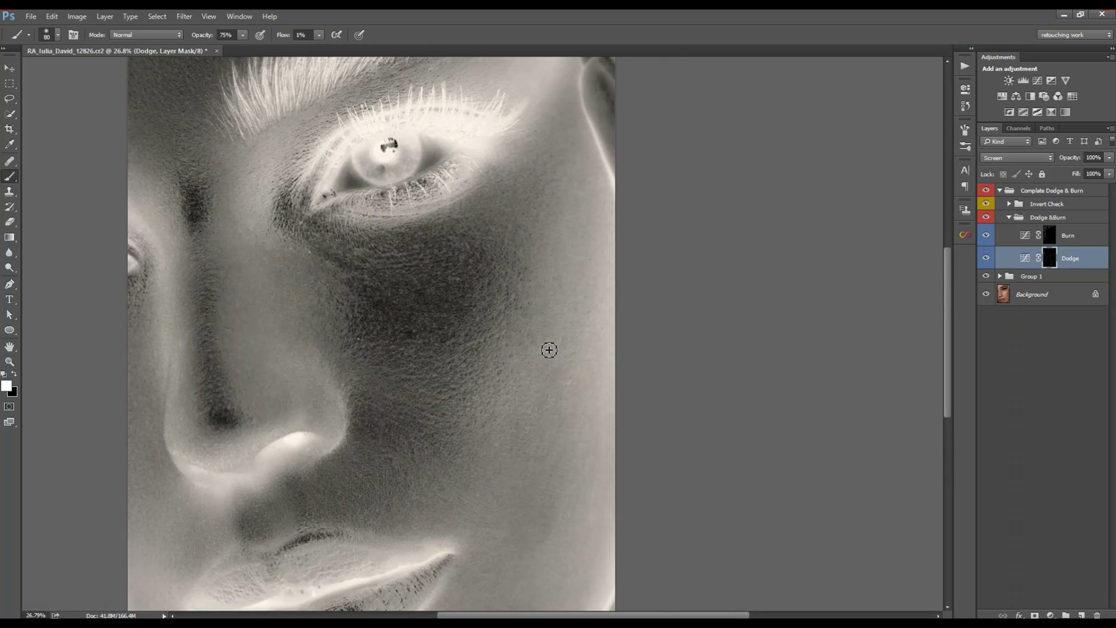
{"action": "key", "text": "alt+bracketright"}
{"action": "scroll", "coordinate": [465, 395], "scroll_direction": "down", "scroll_amount": 5}
{"action": "scroll", "coordinate": [383, 437], "scroll_direction": "left", "scroll_amount": 1}
{"action": "scroll", "coordinate": [443, 407], "scroll_direction": "right", "scroll_amount": 2}
{"action": "scroll", "coordinate": [443, 401], "scroll_direction": "up", "scroll_amount": 1}
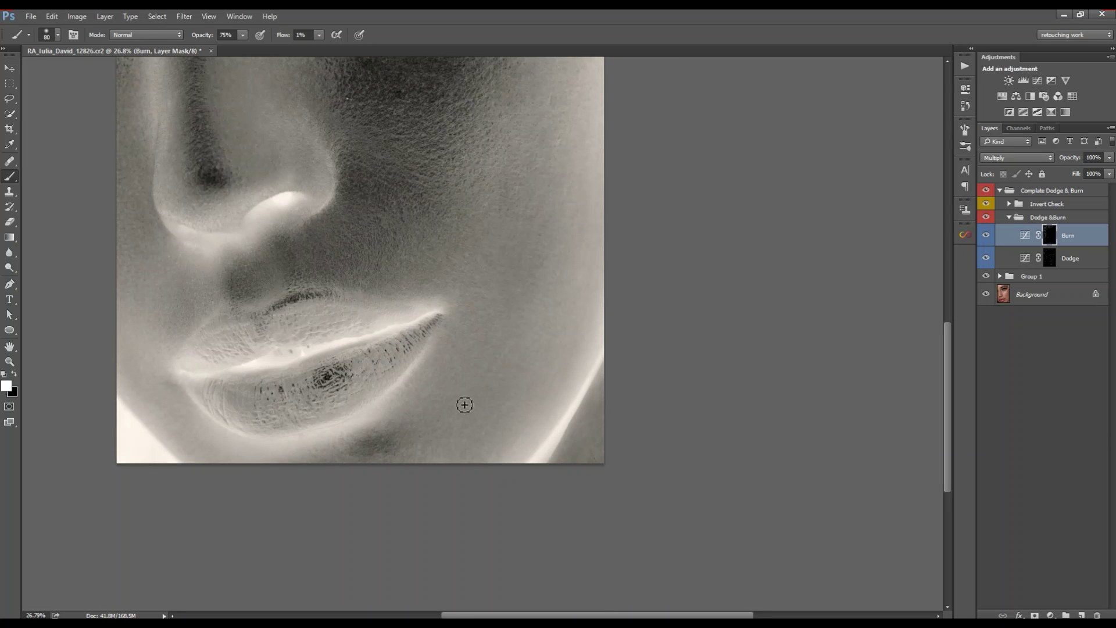
Step: Resize the brush to 70, switch from the Dodge to the Burn layer, then shrink the brush to 60
{"action": "left_click_drag", "start_coordinate": [573, 230], "coordinate": [539, 318]}
{"action": "right_click", "coordinate": [518, 306], "text": "alt"}
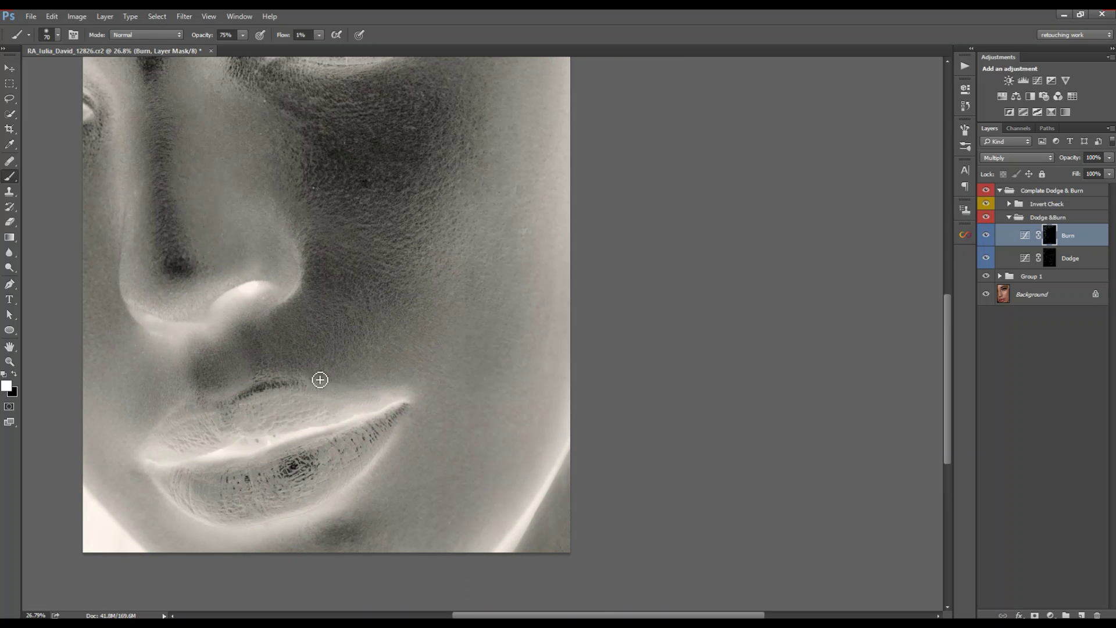
{"action": "scroll", "coordinate": [349, 325], "scroll_direction": "up", "scroll_amount": 2}
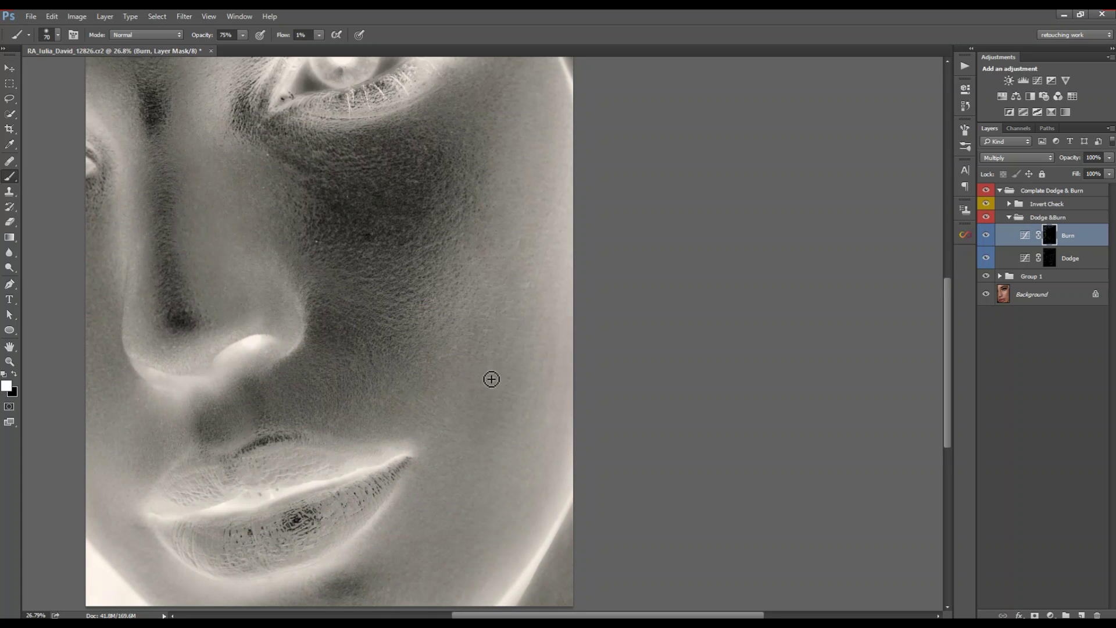
{"action": "key", "text": "alt+bracketleft"}
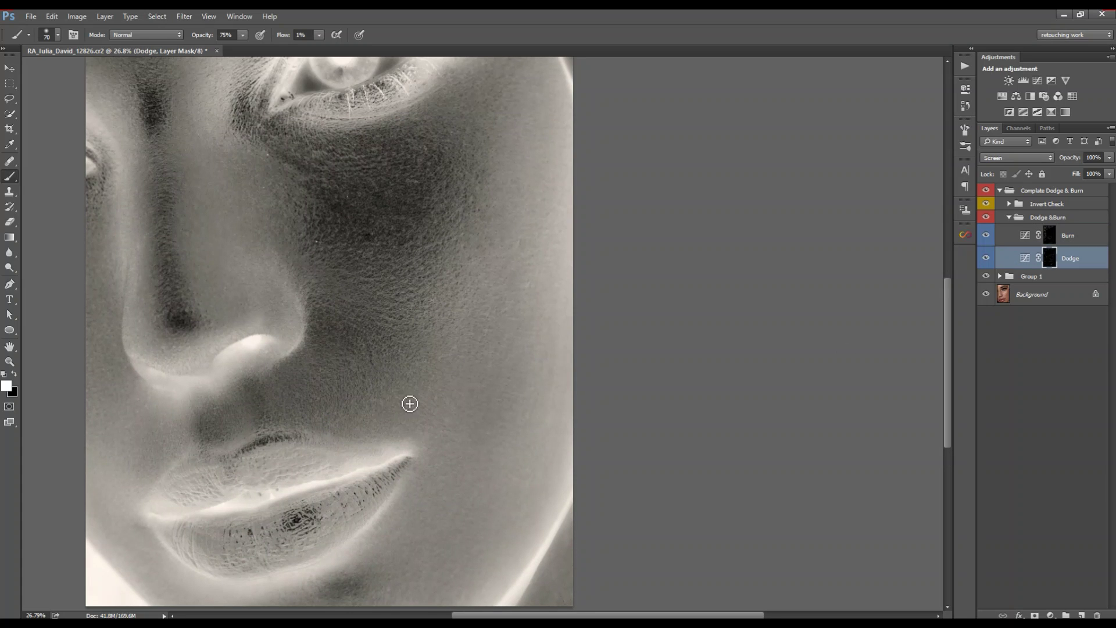
{"action": "scroll", "coordinate": [406, 349], "scroll_direction": "down", "scroll_amount": 2}
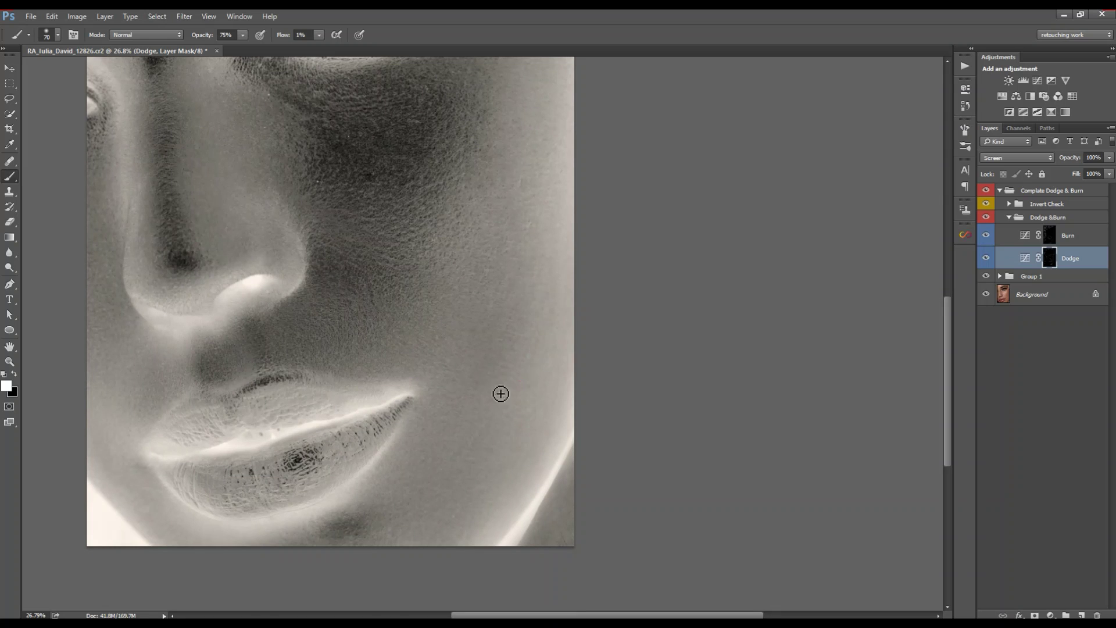
{"action": "double_click", "coordinate": [1039, 239]}
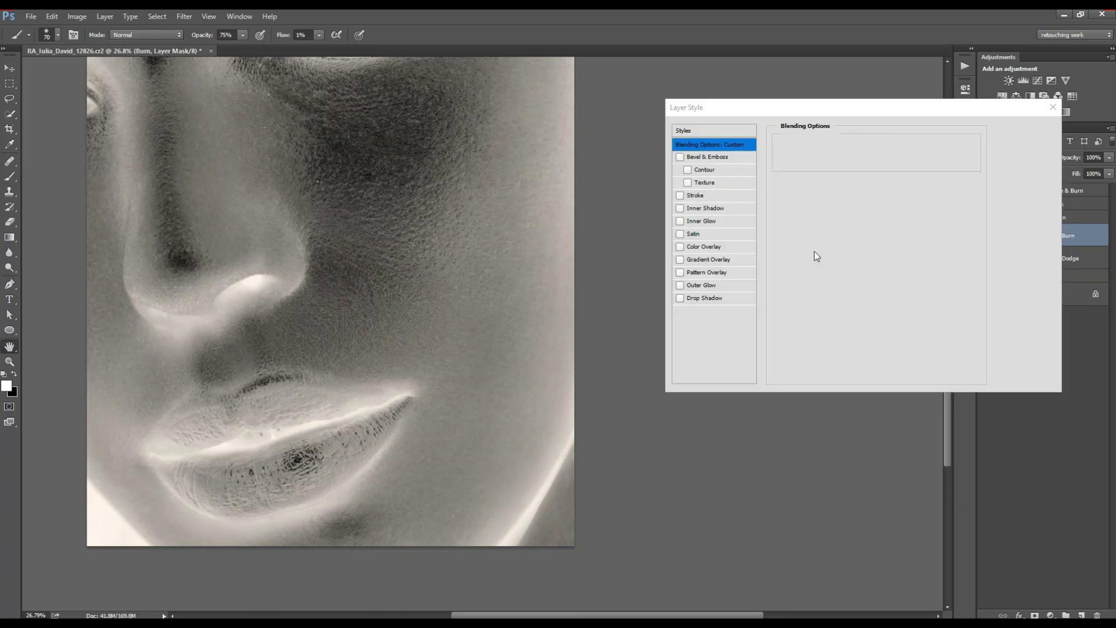
{"action": "key", "text": "Escape"}
{"action": "key", "text": "bracketleft"}
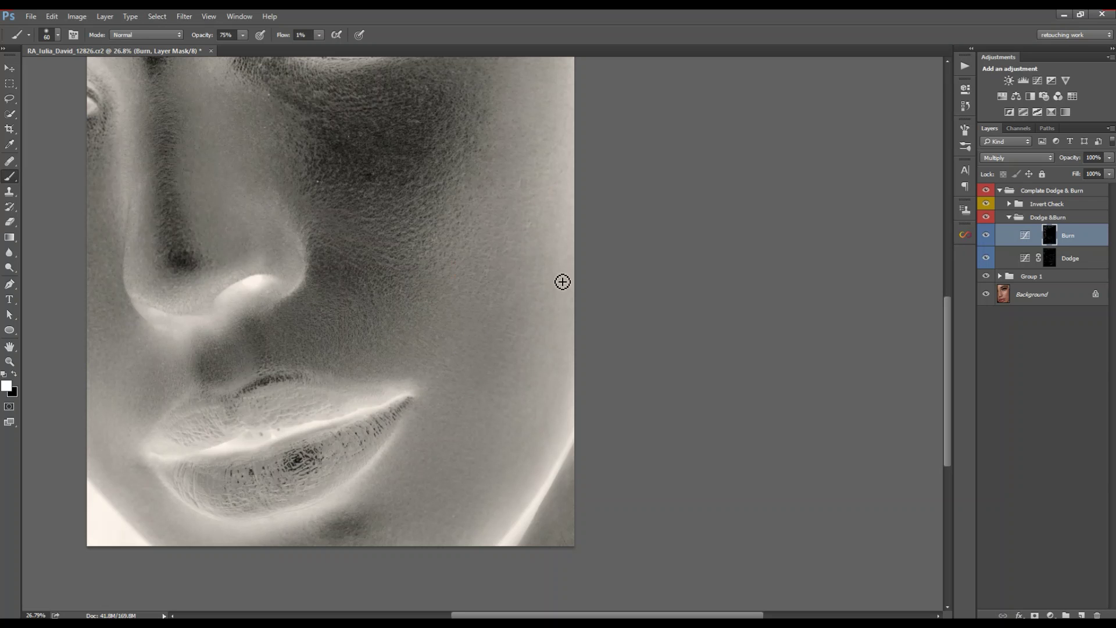
Step: Burn the cheek below the eye and under the eyebrow with a 70 px brush, then zoom out on Dodge
{"action": "scroll", "coordinate": [391, 212], "scroll_direction": "up", "scroll_amount": 3}
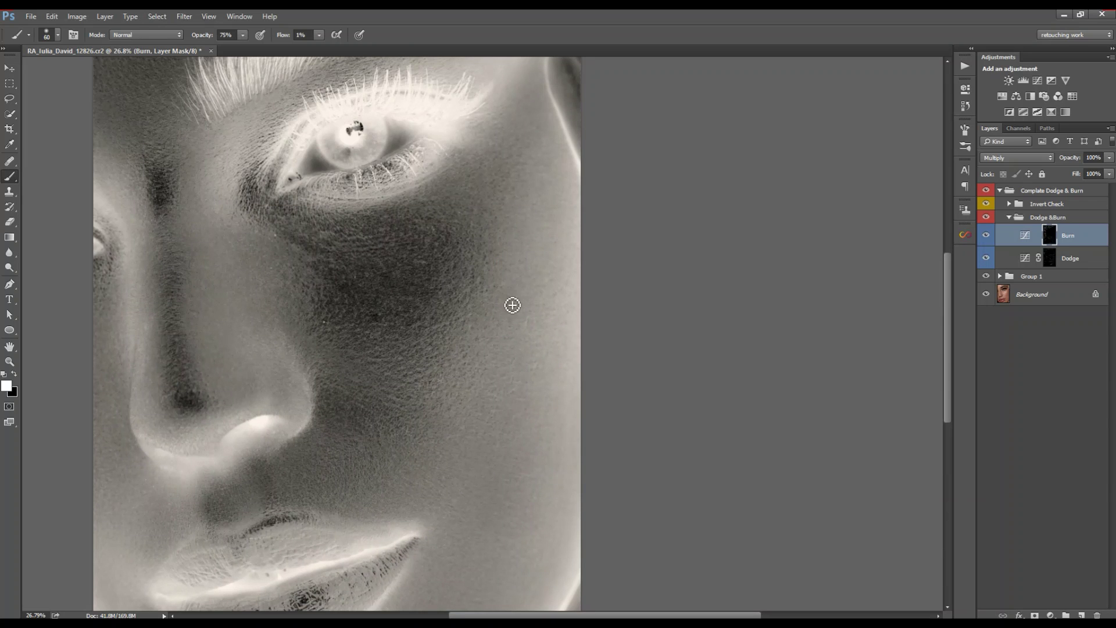
{"action": "left_click_drag", "start_coordinate": [524, 142], "coordinate": [497, 212]}
{"action": "left_click_drag", "start_coordinate": [443, 318], "coordinate": [470, 289]}
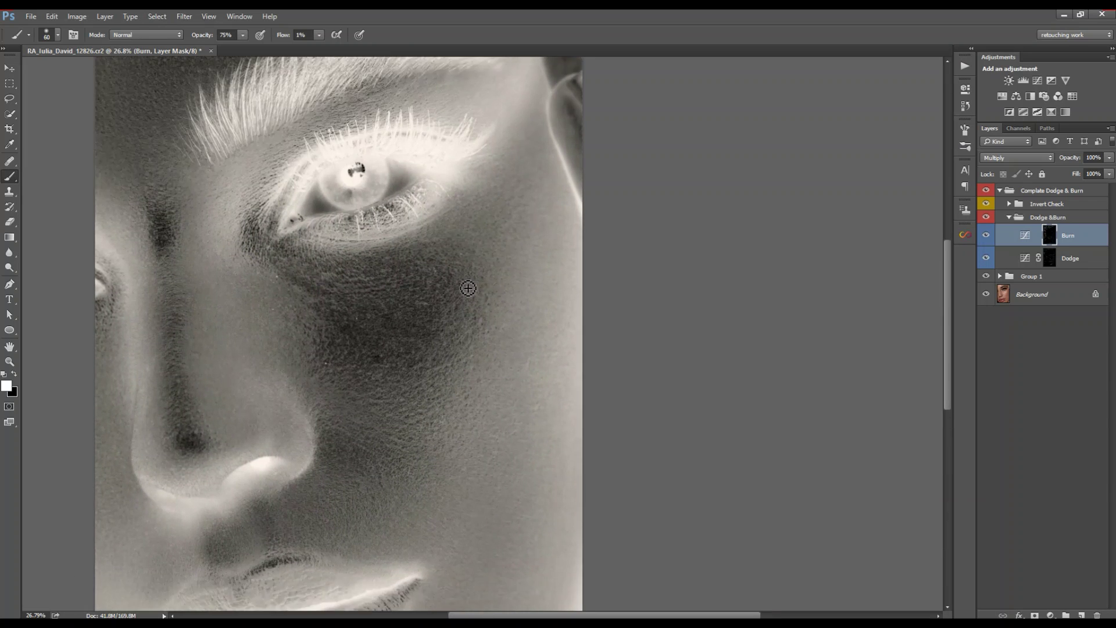
{"action": "key", "text": "bracketright"}
{"action": "left_click_drag", "start_coordinate": [260, 174], "coordinate": [339, 305]}
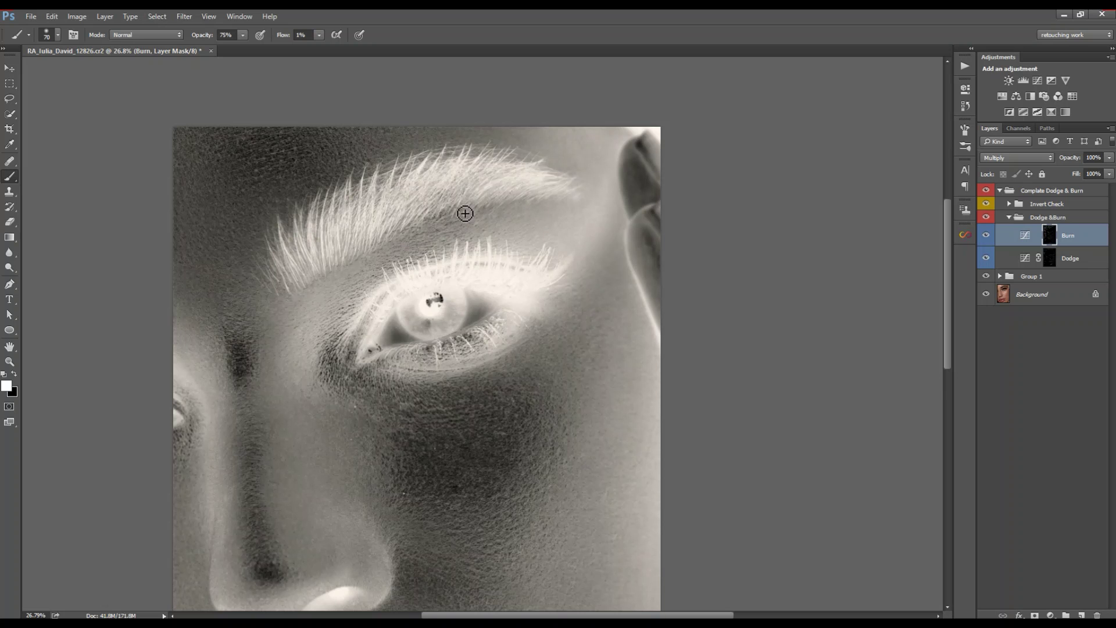
{"action": "left_click_drag", "start_coordinate": [415, 336], "coordinate": [399, 257]}
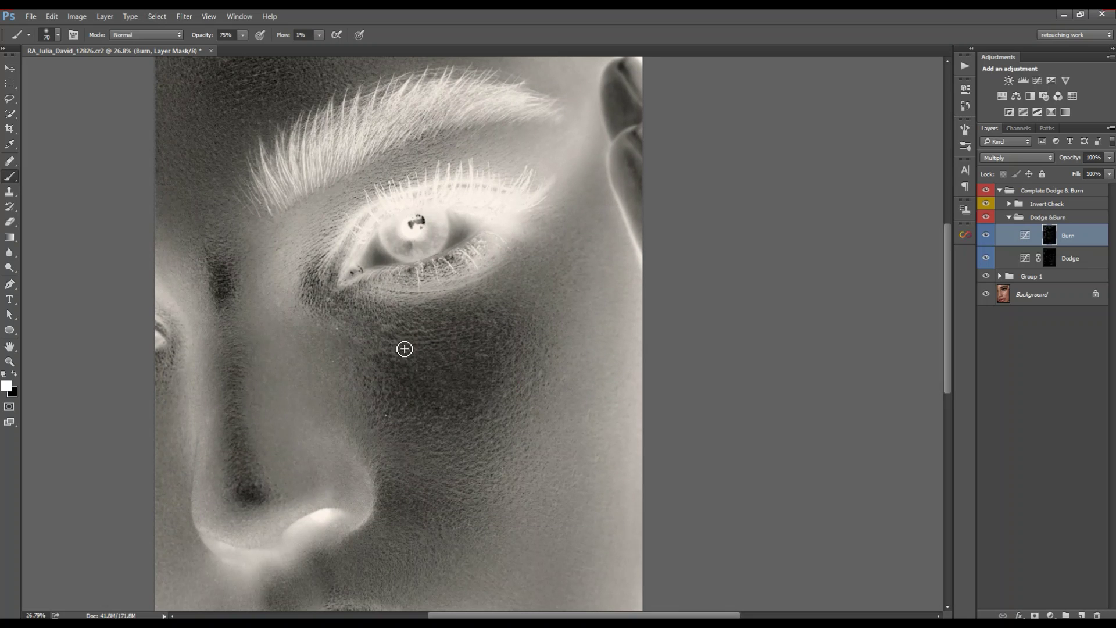
{"action": "mouse_move", "coordinate": [515, 296]}
{"action": "left_mouse_down"}
{"action": "mouse_move", "coordinate": [445, 288]}
{"action": "mouse_move", "coordinate": [627, 273]}
{"action": "left_mouse_up"}
{"action": "key", "text": "alt+bracketleft"}
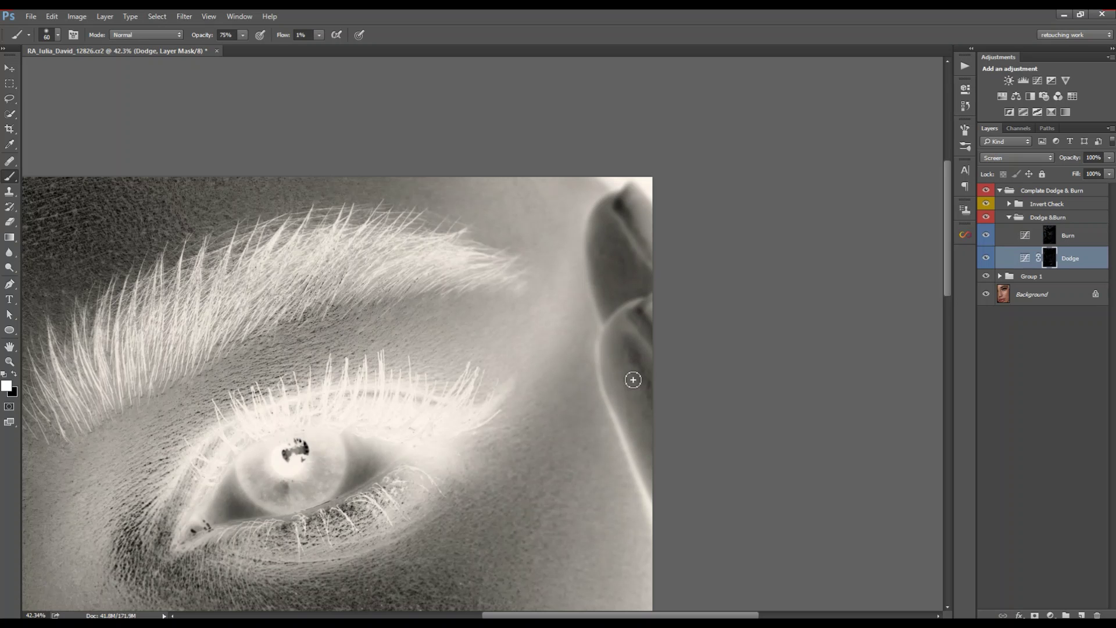
{"action": "scroll", "coordinate": [662, 348], "scroll_direction": "up", "scroll_amount": 2}
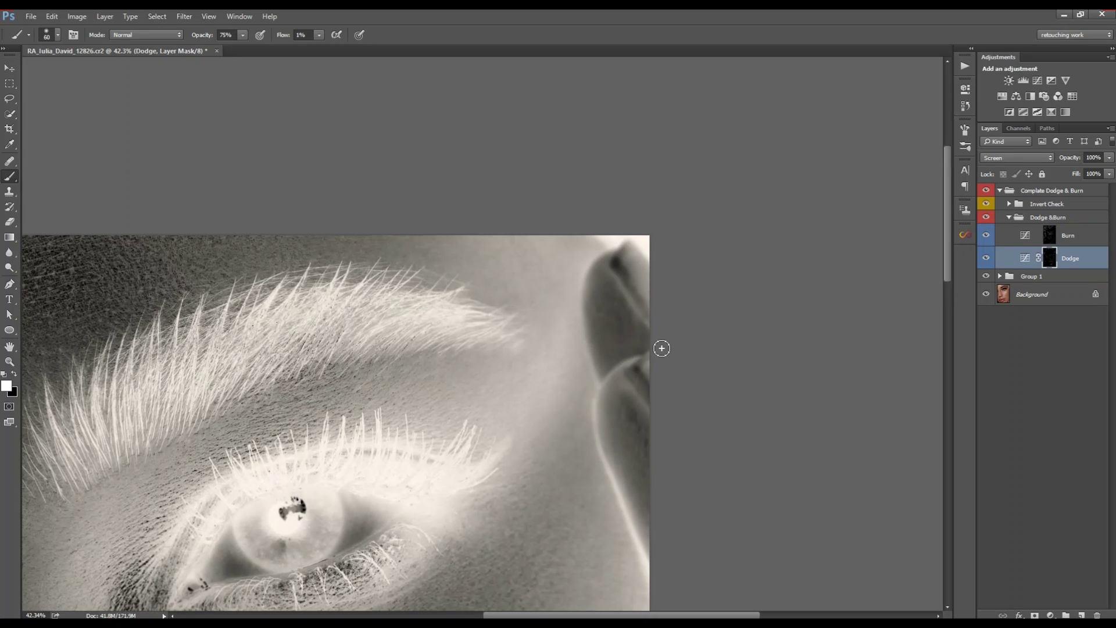
{"action": "left_click_drag", "start_coordinate": [609, 322], "coordinate": [459, 312]}
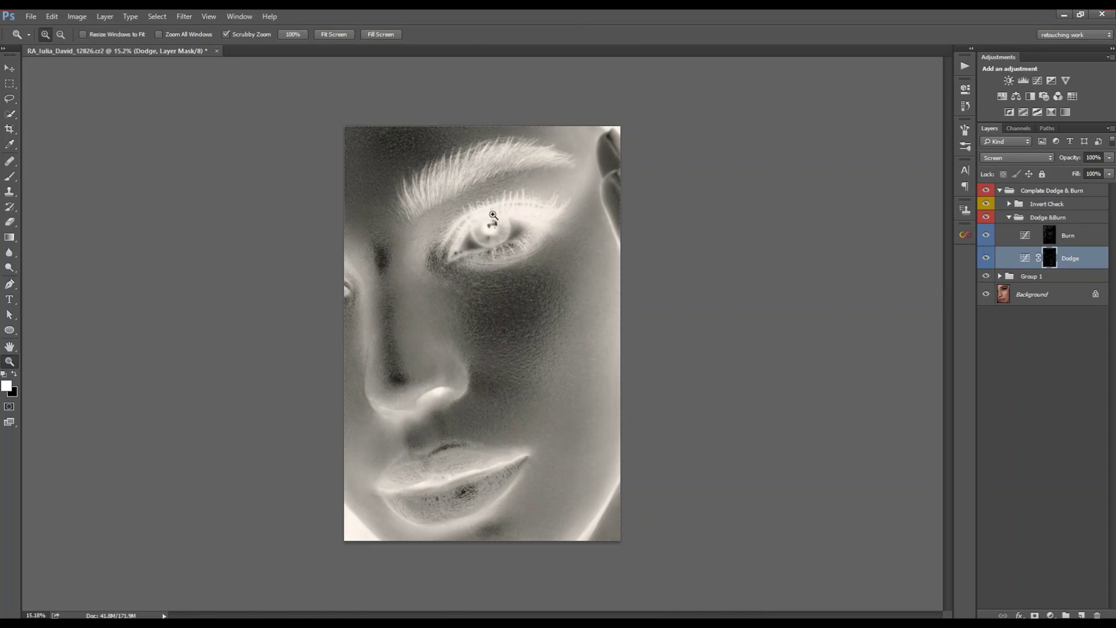
Step: Zoom in on the eye and dodge a spot on the eye white with a smaller brush
{"action": "left_click_drag", "start_coordinate": [493, 215], "coordinate": [593, 243]}
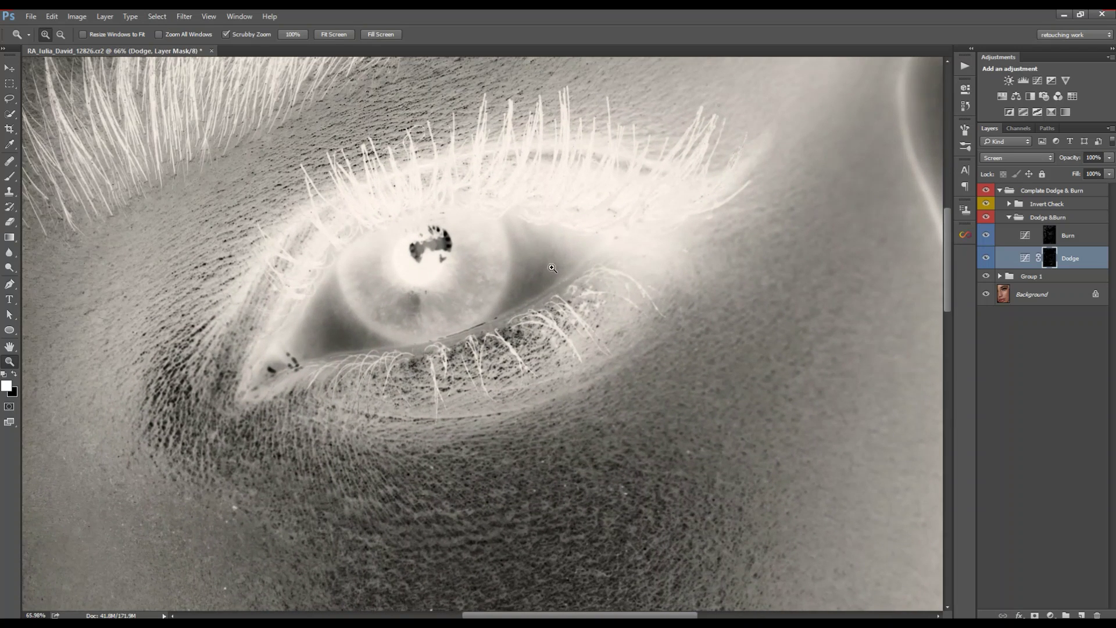
{"action": "key", "text": "b"}
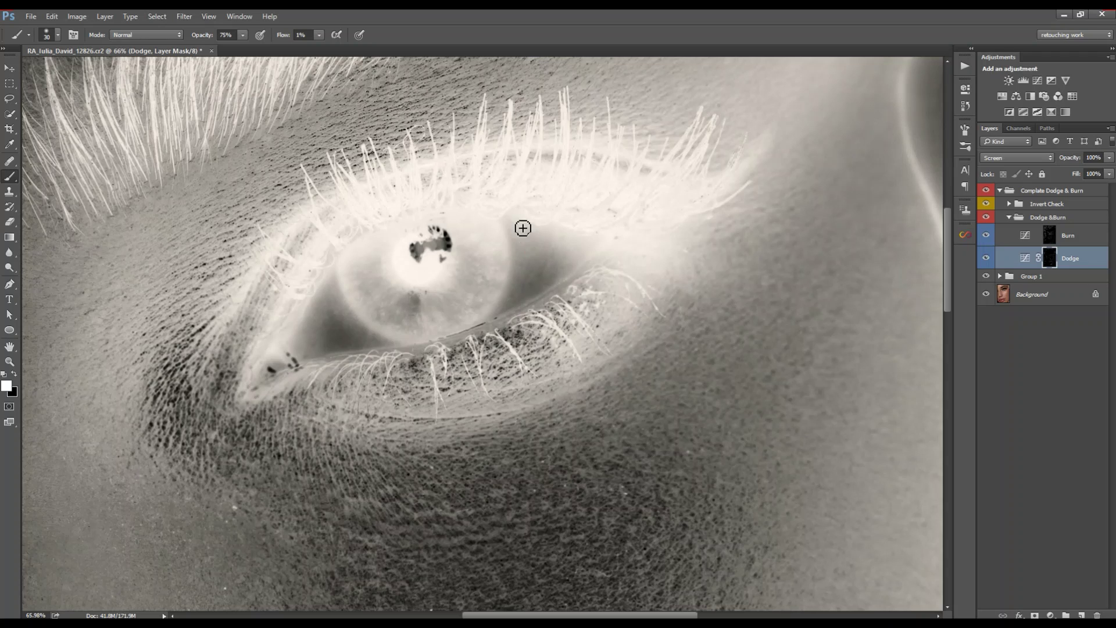
{"action": "key", "text": "bracketleft"}
{"action": "left_click", "coordinate": [543, 246]}
Step: On the Burn mask, darken the lower edge of the eye white with faint strokes
{"action": "left_click", "coordinate": [1048, 237]}
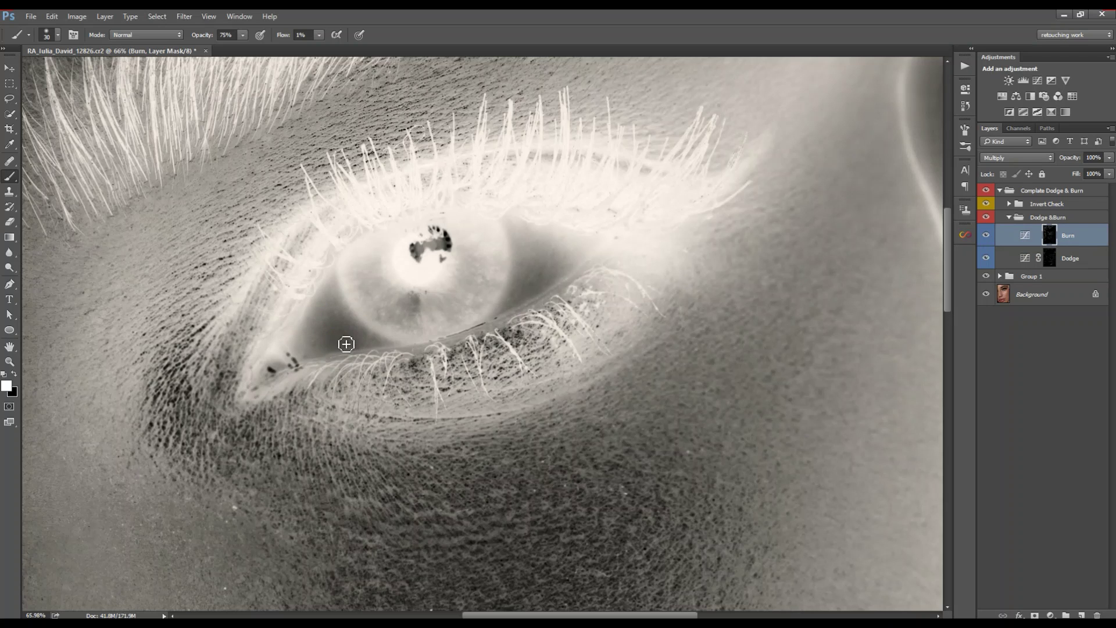
{"action": "left_click_drag", "start_coordinate": [329, 353], "coordinate": [362, 346]}
{"action": "left_click_drag", "start_coordinate": [331, 312], "coordinate": [336, 318]}
{"action": "mouse_move", "coordinate": [553, 265]}
{"action": "left_mouse_down"}
{"action": "mouse_move", "coordinate": [486, 359]}
{"action": "mouse_move", "coordinate": [482, 347]}
{"action": "mouse_move", "coordinate": [504, 333]}
{"action": "mouse_move", "coordinate": [493, 341]}
{"action": "mouse_move", "coordinate": [465, 325]}
{"action": "mouse_move", "coordinate": [496, 326]}
{"action": "mouse_move", "coordinate": [470, 313]}
{"action": "mouse_move", "coordinate": [494, 348]}
{"action": "mouse_move", "coordinate": [508, 337]}
{"action": "mouse_move", "coordinate": [480, 350]}
{"action": "mouse_move", "coordinate": [492, 336]}
{"action": "mouse_move", "coordinate": [477, 300]}
{"action": "mouse_move", "coordinate": [411, 316]}
{"action": "left_mouse_up"}
{"action": "key", "text": "z"}
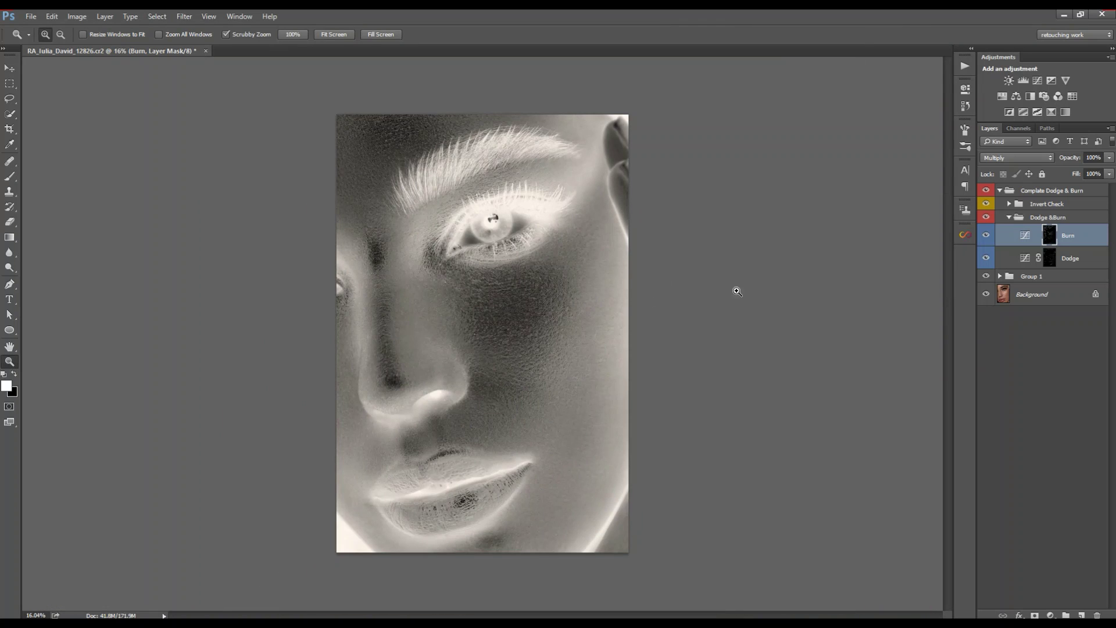
Step: Hide the Invert Check group, toggle Dodge &Burn off and on twice, then zoom into the cheek
{"action": "left_click", "coordinate": [986, 205]}
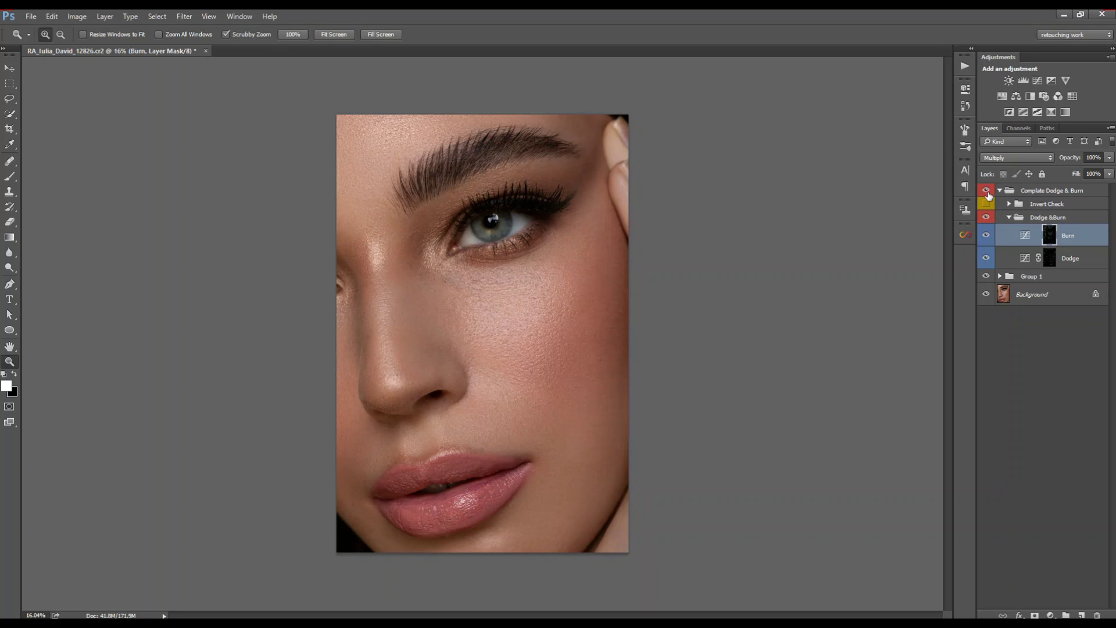
{"action": "left_click", "coordinate": [986, 218]}
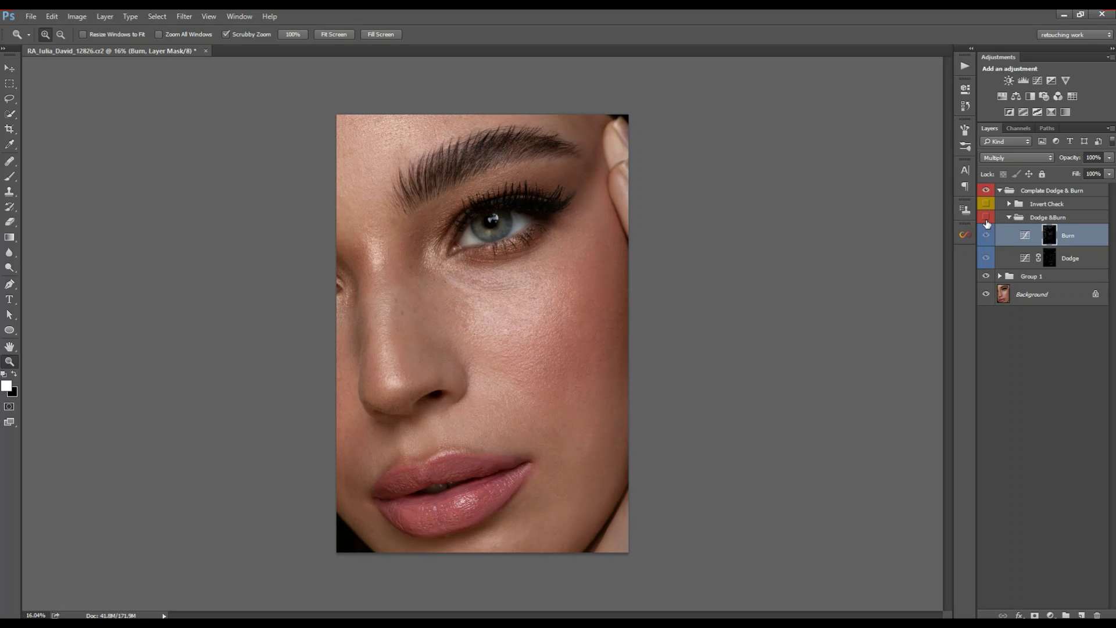
{"action": "left_click", "coordinate": [987, 219]}
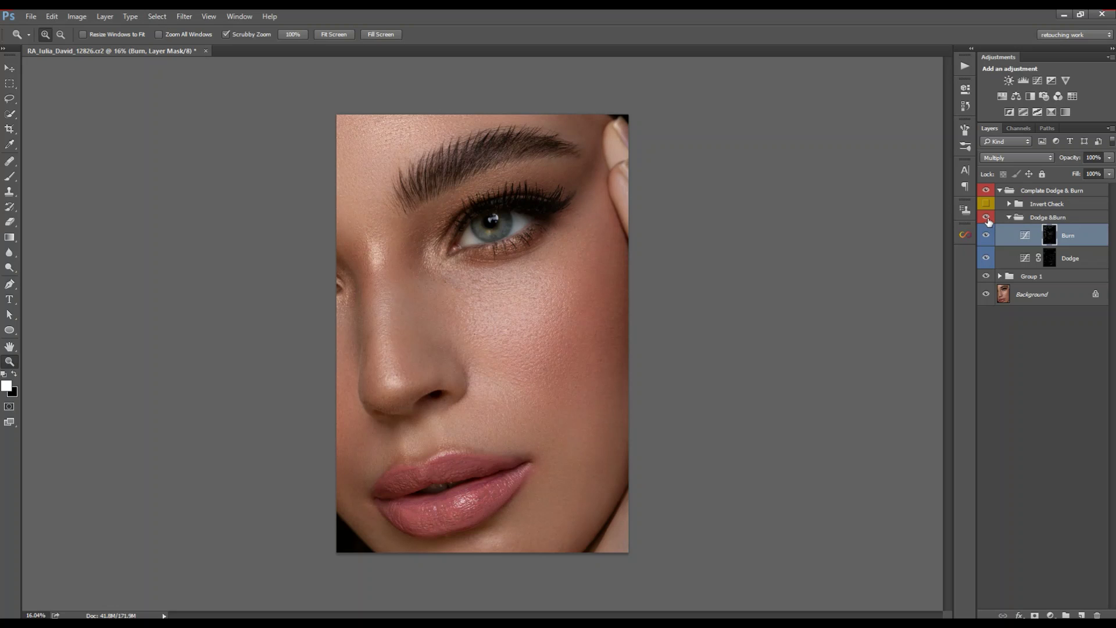
{"action": "left_click", "coordinate": [987, 220]}
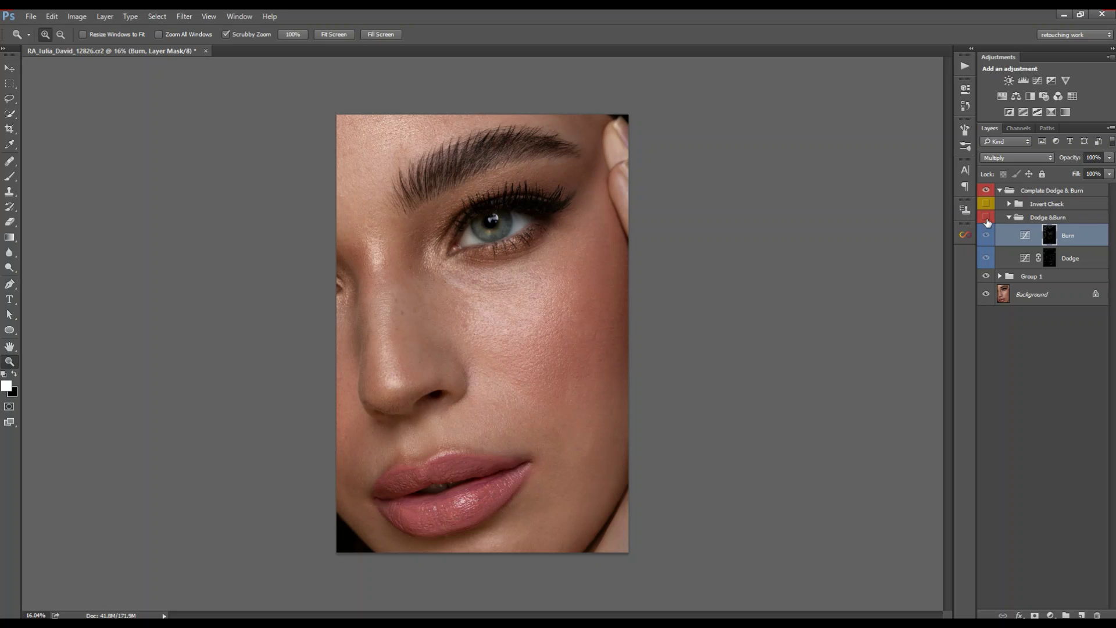
{"action": "left_click", "coordinate": [987, 219]}
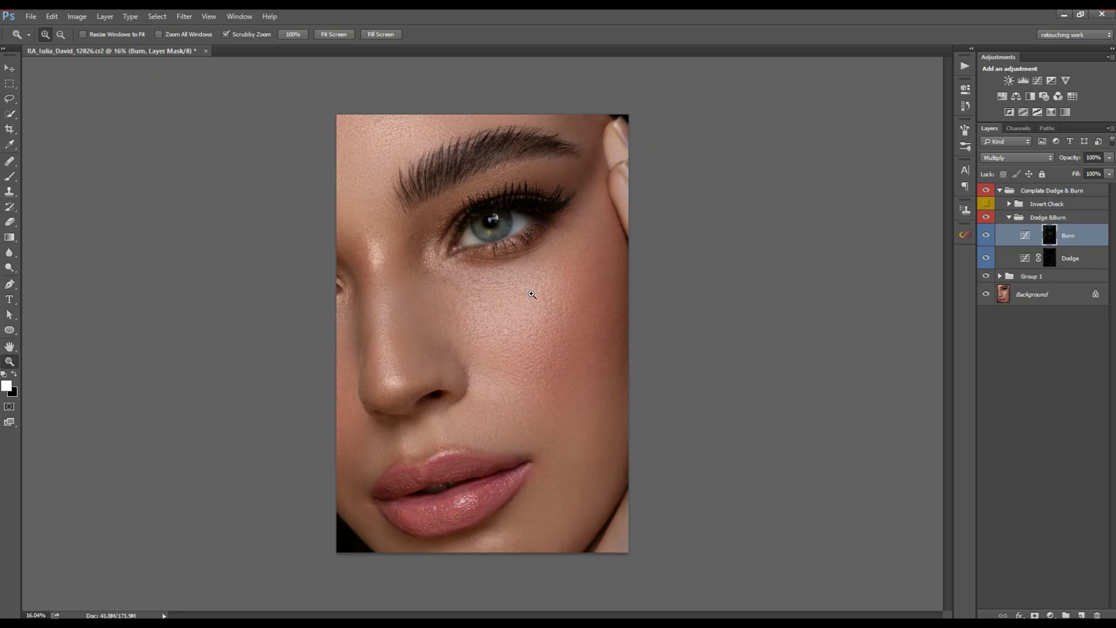
{"action": "left_click_drag", "start_coordinate": [472, 287], "coordinate": [549, 301]}
Step: Collapse the Dodge &Burn group and run the Micro Dodge&Burn action from the Actions panel
{"action": "left_click", "coordinate": [1009, 219]}
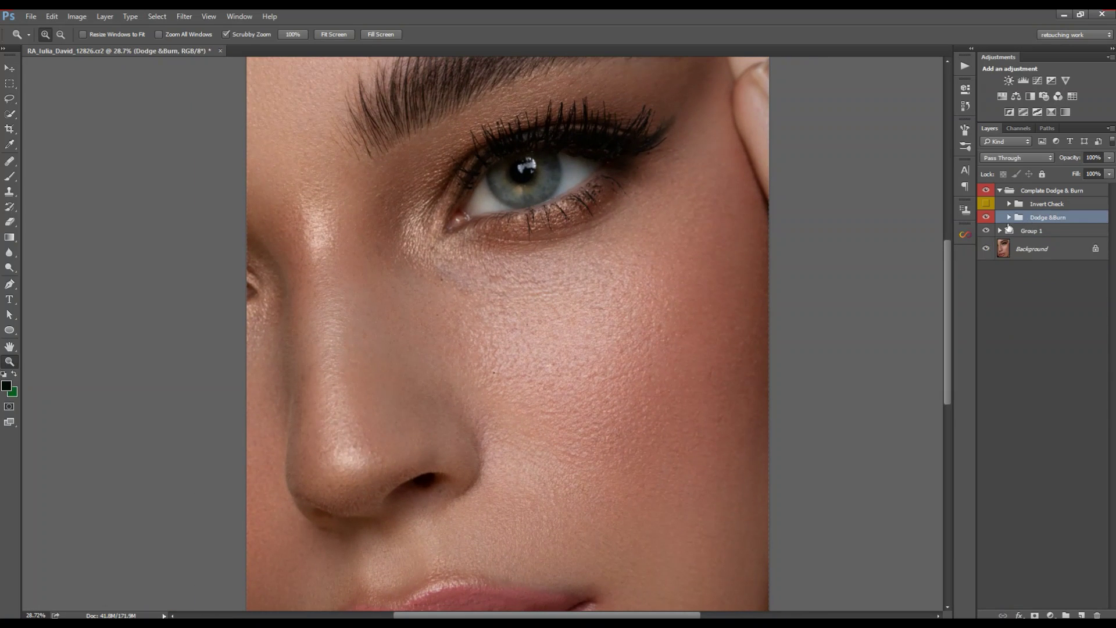
{"action": "left_click", "coordinate": [965, 66]}
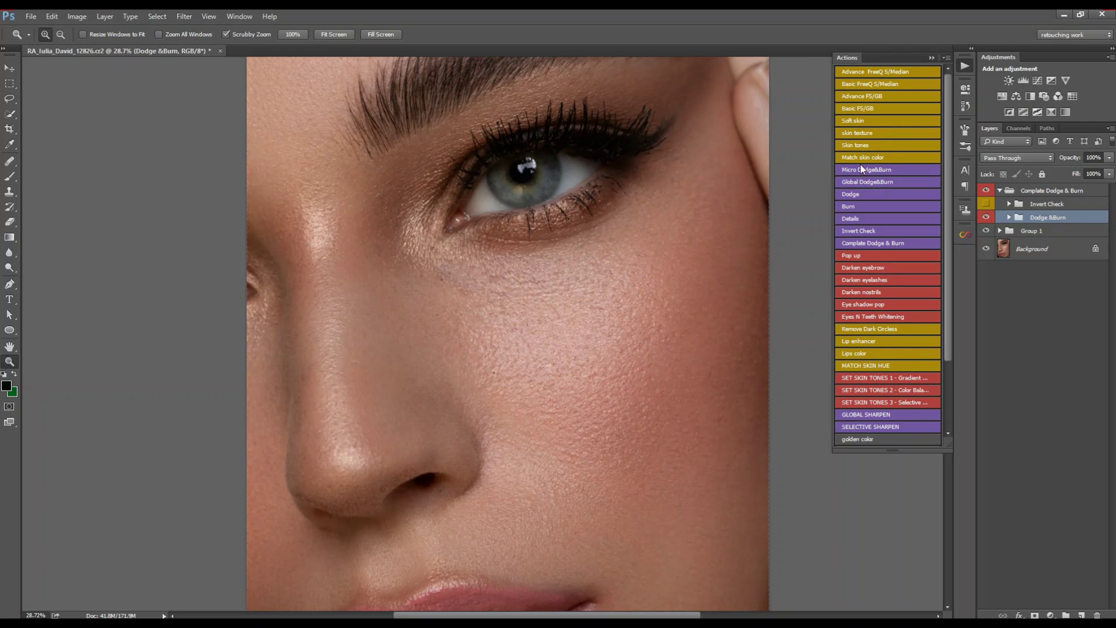
{"action": "left_click", "coordinate": [870, 178]}
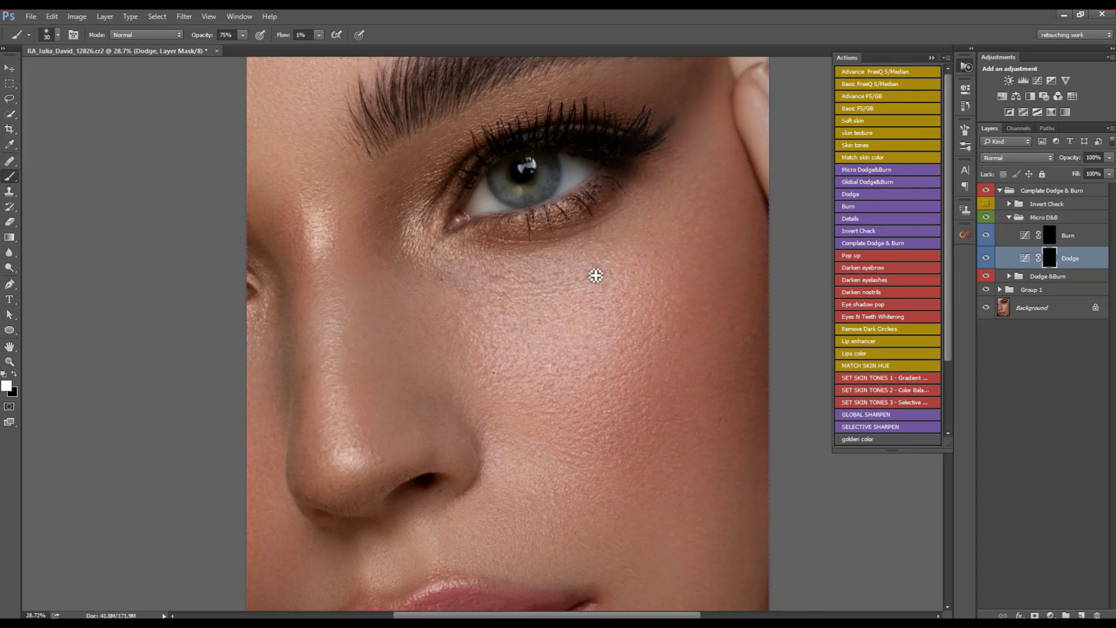
{"action": "left_click", "coordinate": [967, 66]}
Step: Zoom in on the cheek and dodge small under-eye spots with a fine brush
{"action": "key", "text": "z"}
{"action": "left_click_drag", "start_coordinate": [516, 308], "coordinate": [542, 316]}
{"action": "key", "text": "b"}
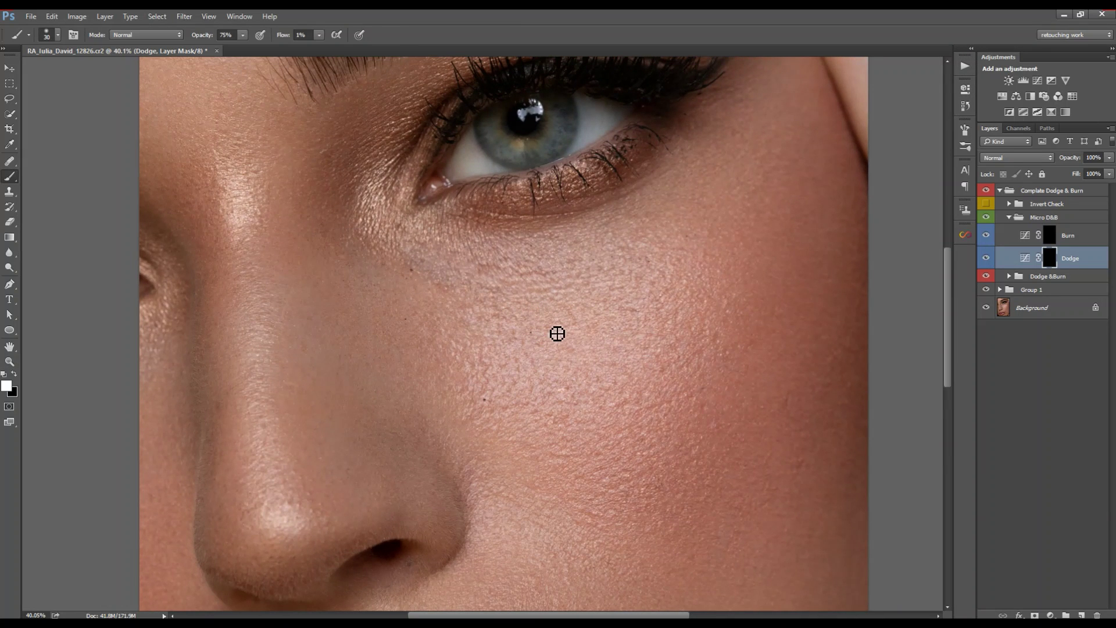
{"action": "key", "text": "bracketleft"}
{"action": "key", "text": "bracketright"}
{"action": "key", "text": "bracketright"}
{"action": "key", "text": "bracketleft"}
{"action": "key", "text": "bracketright"}
{"action": "key", "text": "bracketleft"}
{"action": "key", "text": "bracketleft"}
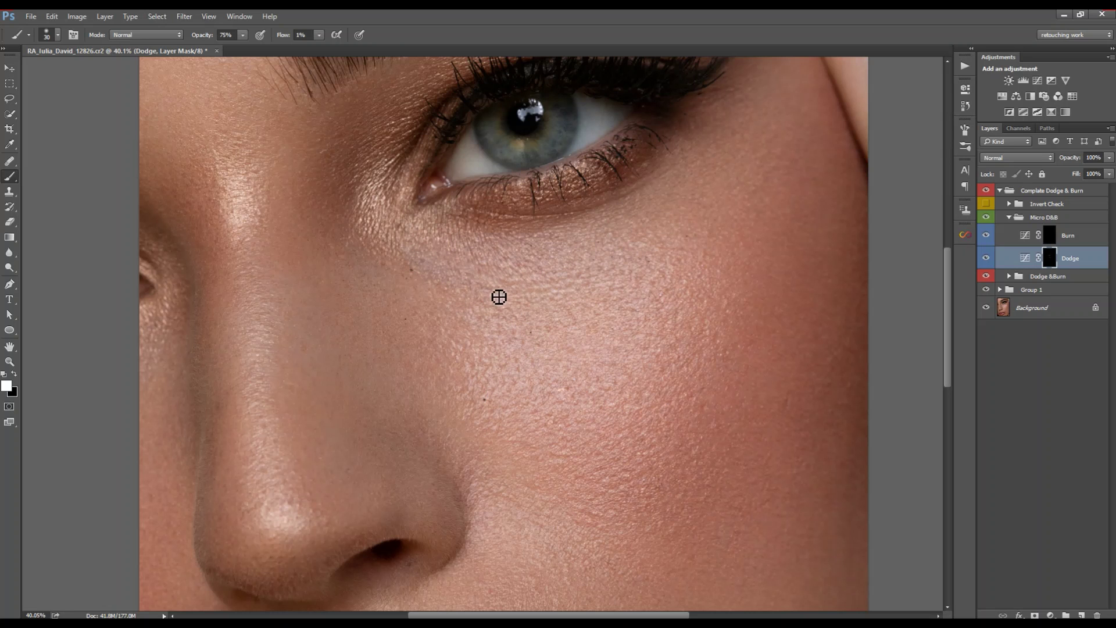
Step: Survey the brow and under-eye area, then toggle the Micro D&B group off and on to compare
{"action": "key", "text": "z"}
{"action": "mouse_move", "coordinate": [498, 297]}
{"action": "left_mouse_down"}
{"action": "mouse_move", "coordinate": [445, 283]}
{"action": "mouse_move", "coordinate": [494, 291]}
{"action": "left_mouse_up"}
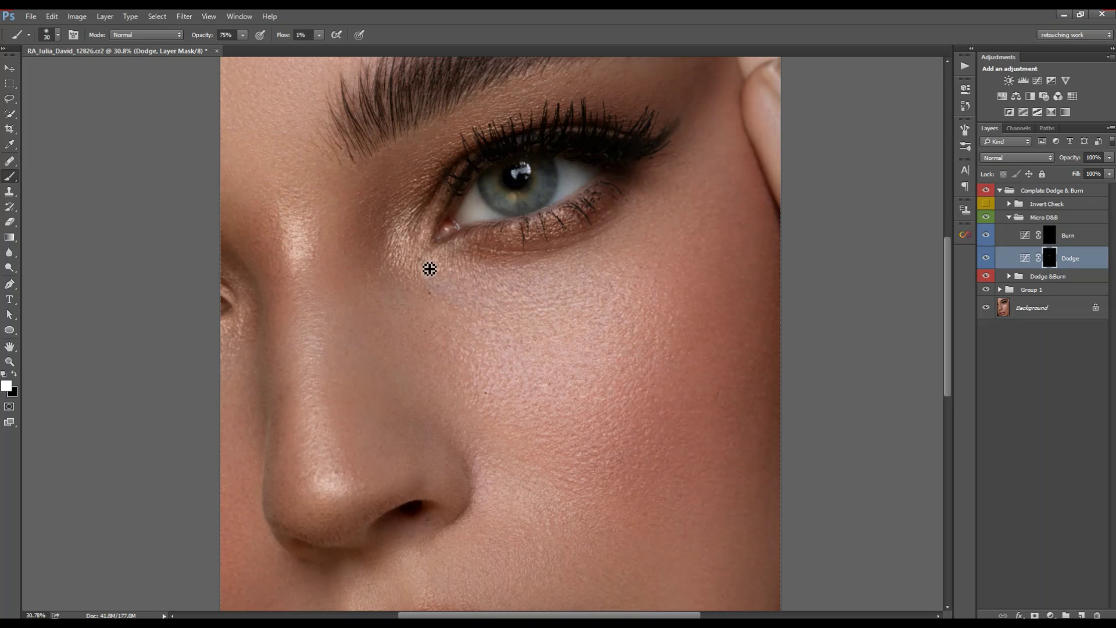
{"action": "left_click_drag", "start_coordinate": [579, 89], "coordinate": [481, 199]}
{"action": "left_click_drag", "start_coordinate": [608, 201], "coordinate": [530, 228]}
{"action": "key", "text": "bracketright"}
{"action": "key", "text": "bracketright"}
{"action": "key", "text": "bracketright"}
{"action": "left_click_drag", "start_coordinate": [552, 141], "coordinate": [527, 262]}
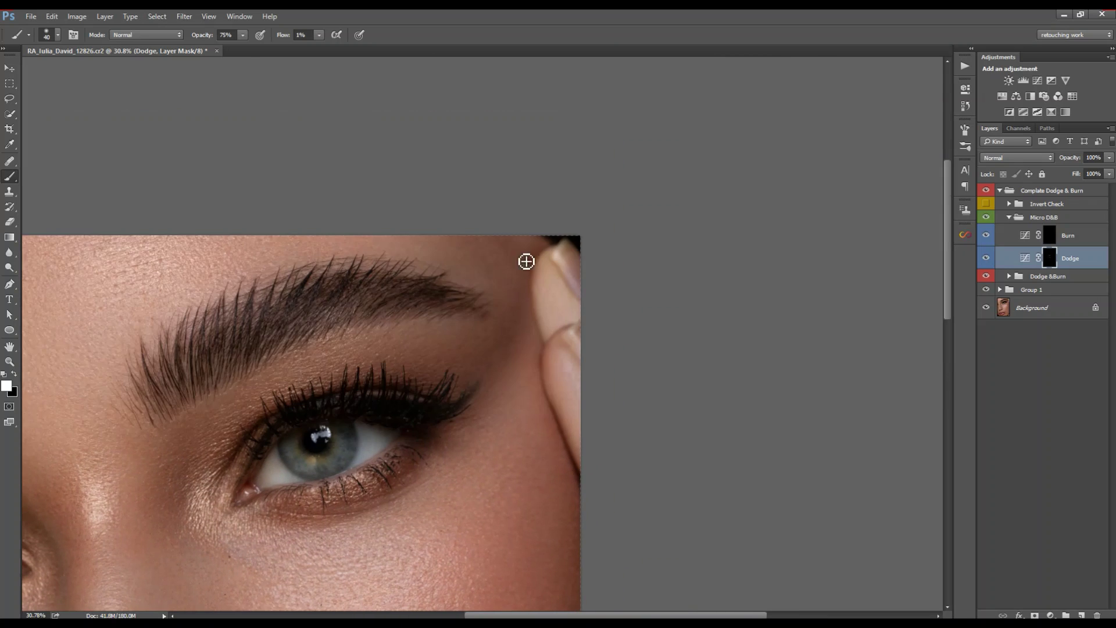
{"action": "left_click_drag", "start_coordinate": [453, 345], "coordinate": [462, 297]}
{"action": "key", "text": "z"}
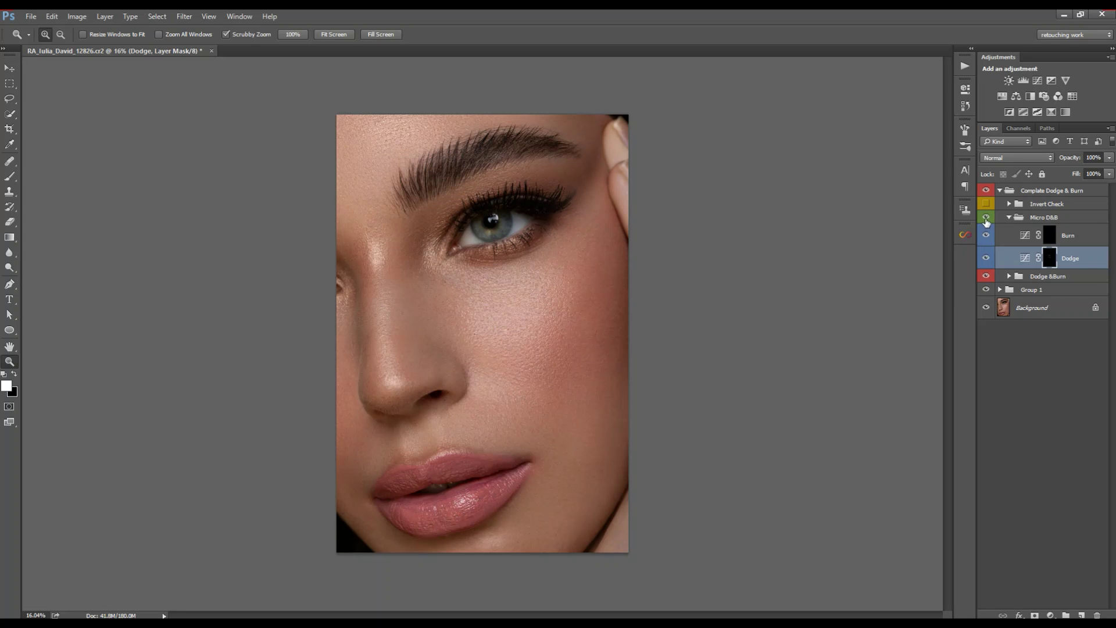
{"action": "left_click_drag", "start_coordinate": [464, 269], "coordinate": [780, 248]}
{"action": "left_click", "coordinate": [987, 218]}
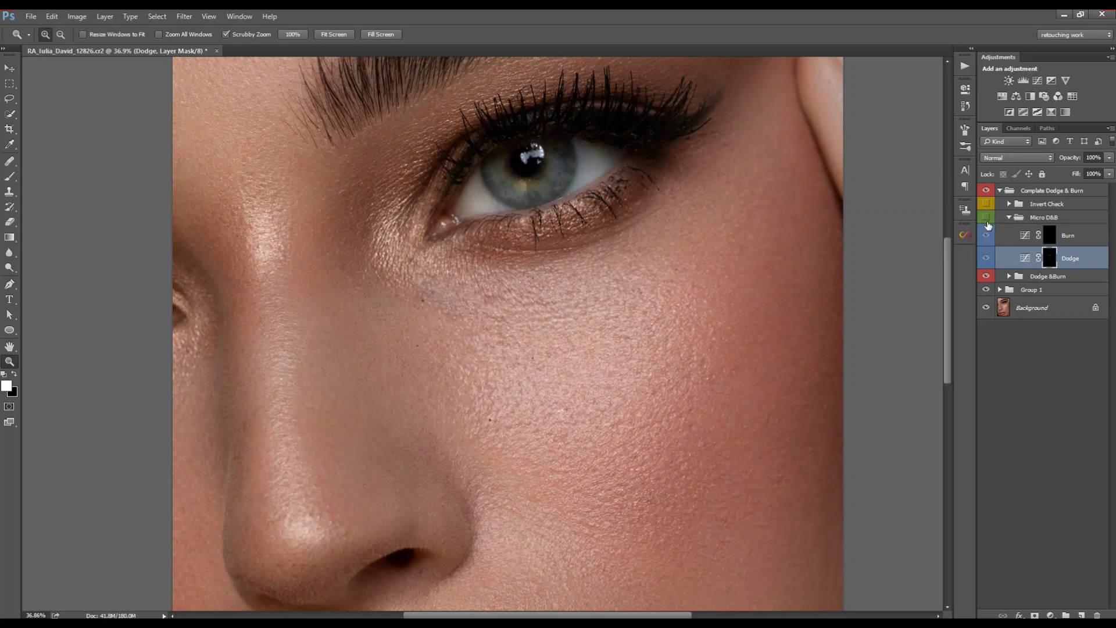
{"action": "left_click", "coordinate": [986, 219]}
{"action": "mouse_move", "coordinate": [521, 308]}
{"action": "left_mouse_down"}
{"action": "mouse_move", "coordinate": [448, 305]}
{"action": "mouse_move", "coordinate": [483, 299]}
{"action": "left_mouse_up"}
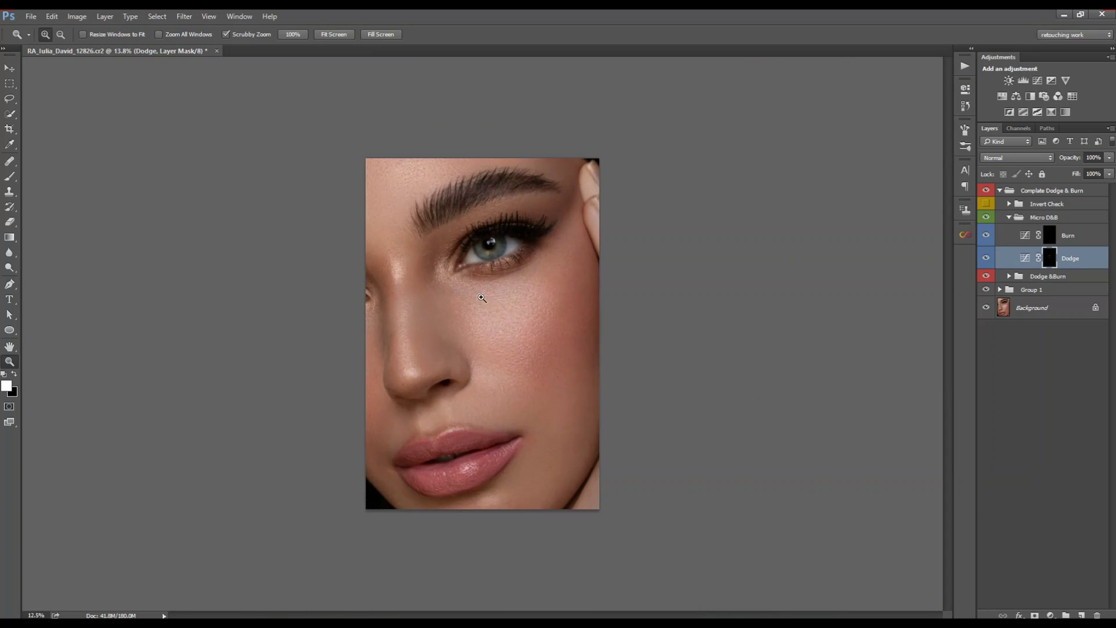
Step: Collapse Micro D&B, toggle Complete Dodge & Burn off and on three times, then zoom to the lips
{"action": "left_click", "coordinate": [1010, 217]}
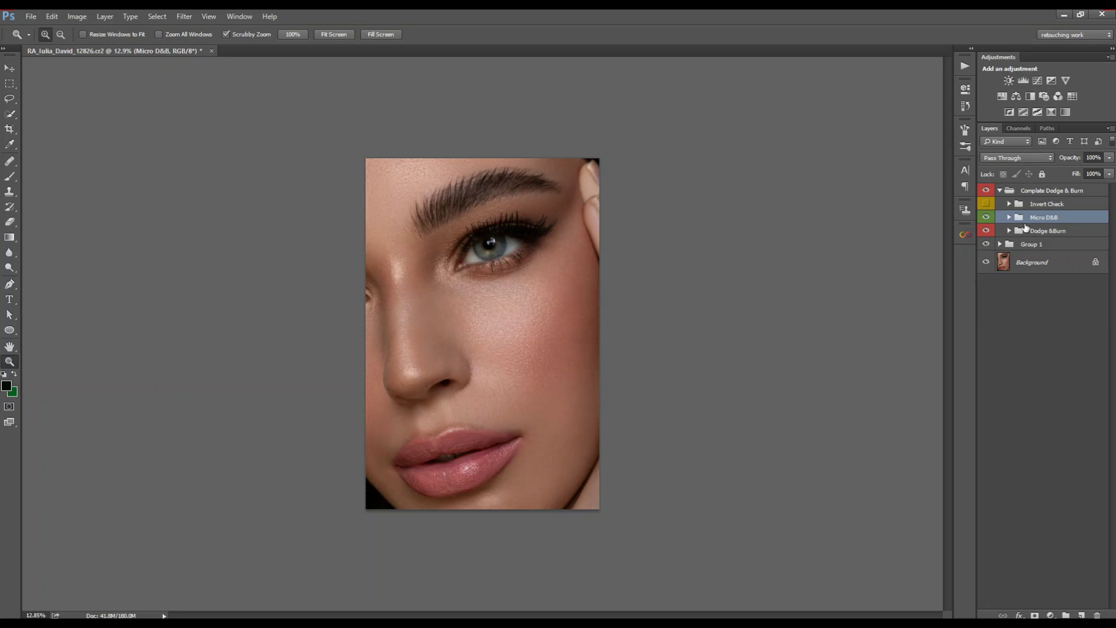
{"action": "left_click", "coordinate": [986, 192]}
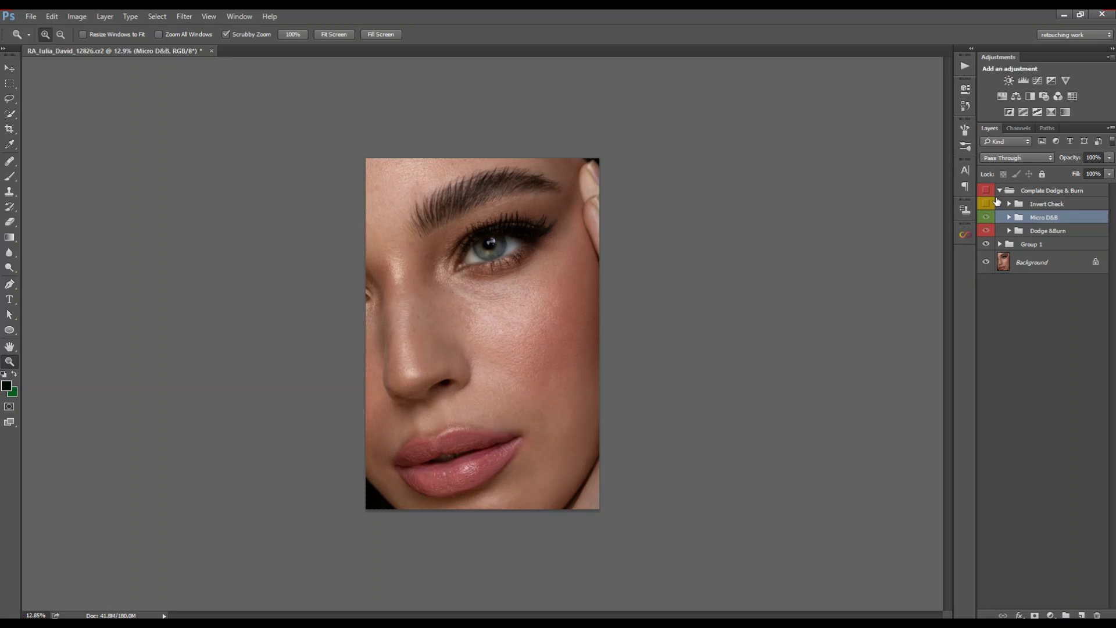
{"action": "left_click", "coordinate": [987, 192]}
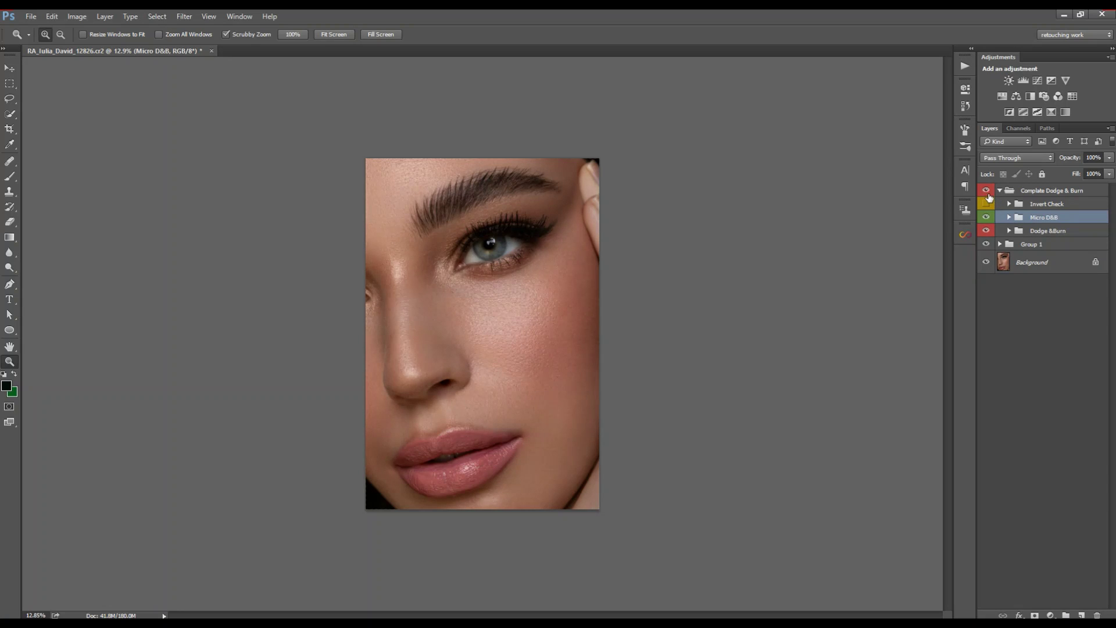
{"action": "left_click", "coordinate": [986, 192]}
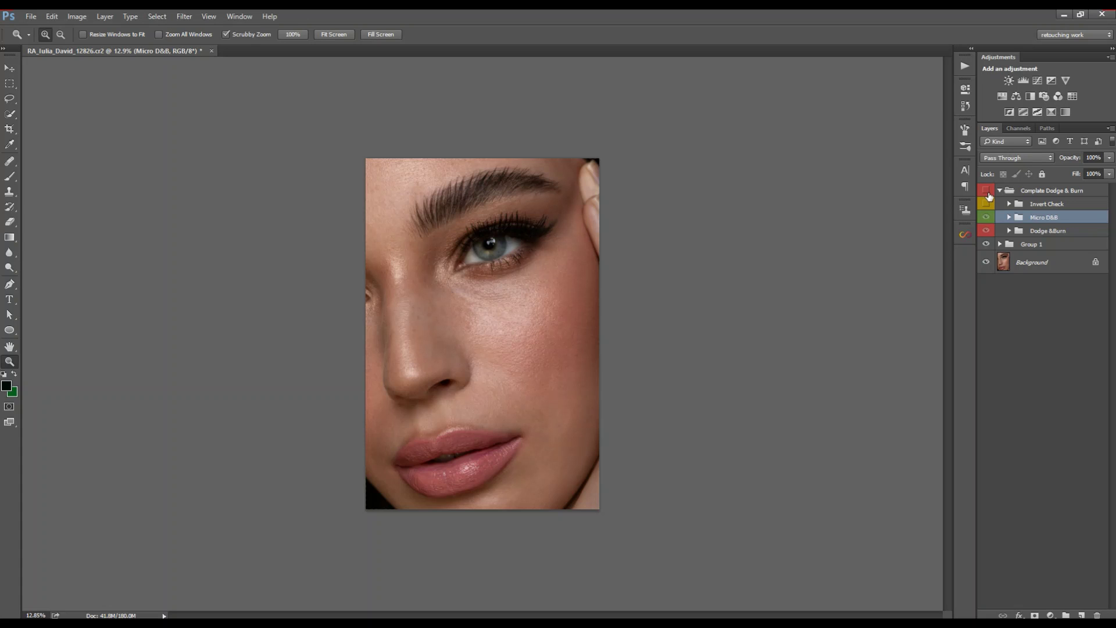
{"action": "left_click", "coordinate": [988, 192]}
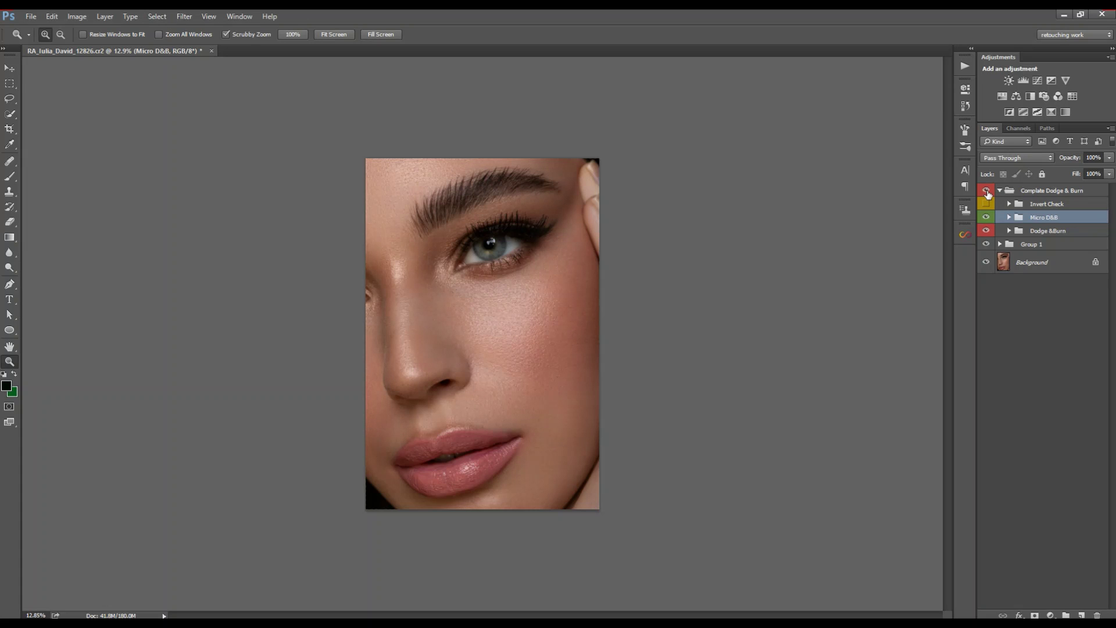
{"action": "left_click", "coordinate": [987, 192]}
{"action": "left_click", "coordinate": [987, 192]}
{"action": "left_click_drag", "start_coordinate": [483, 464], "coordinate": [568, 446]}
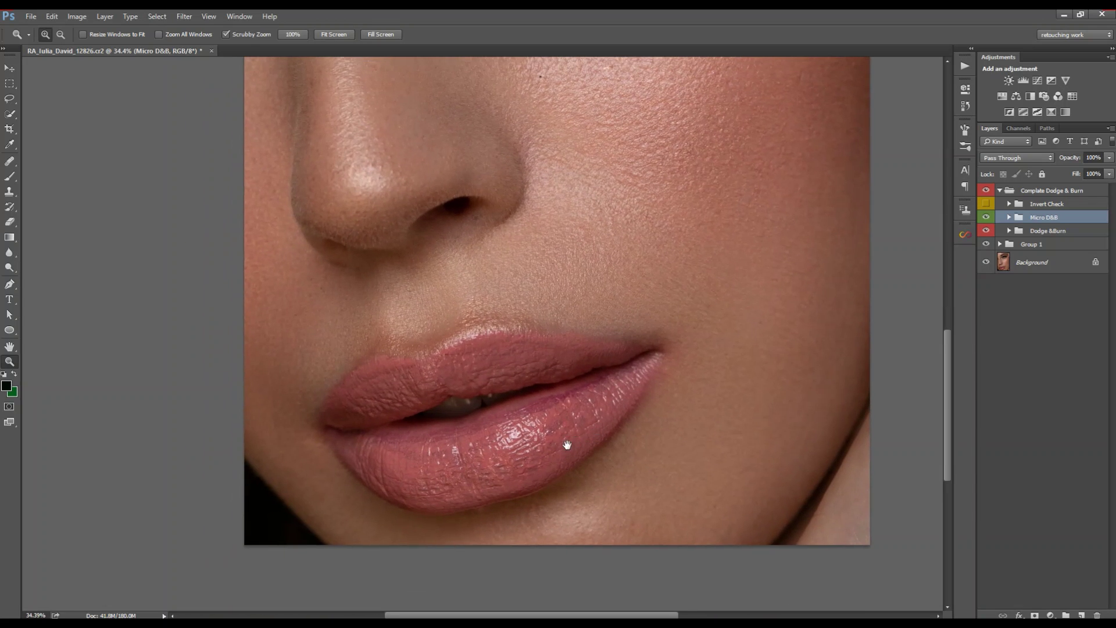
Step: On the Micro D&B Dodge mask, brighten the upper lip and near the lip corner and chin
{"action": "left_click", "coordinate": [1009, 217]}
{"action": "left_click", "coordinate": [1050, 259]}
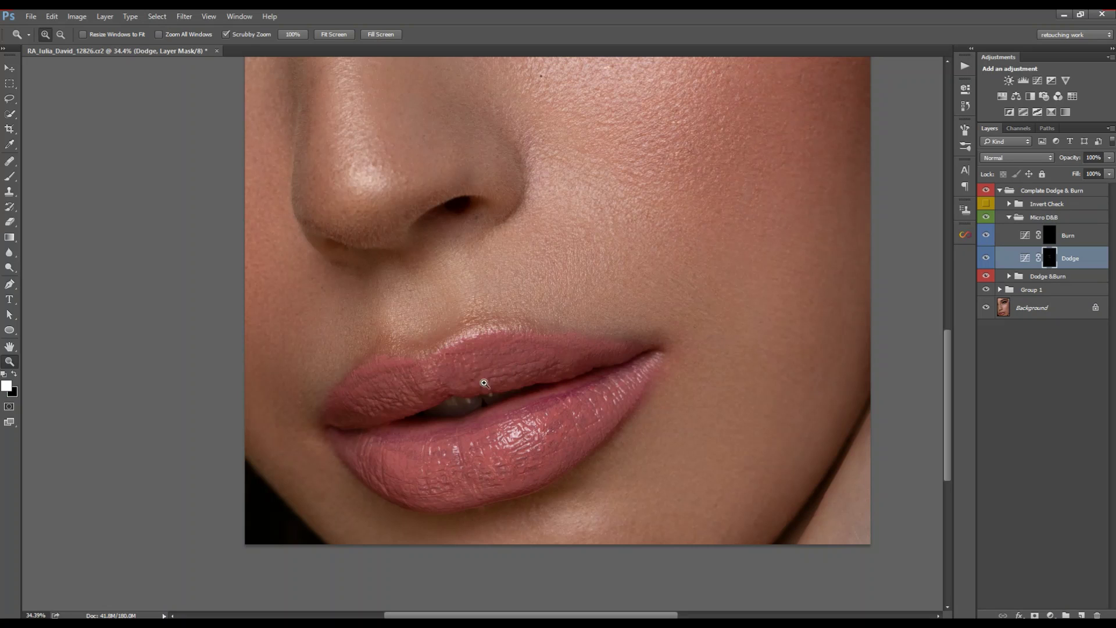
{"action": "key", "text": "b"}
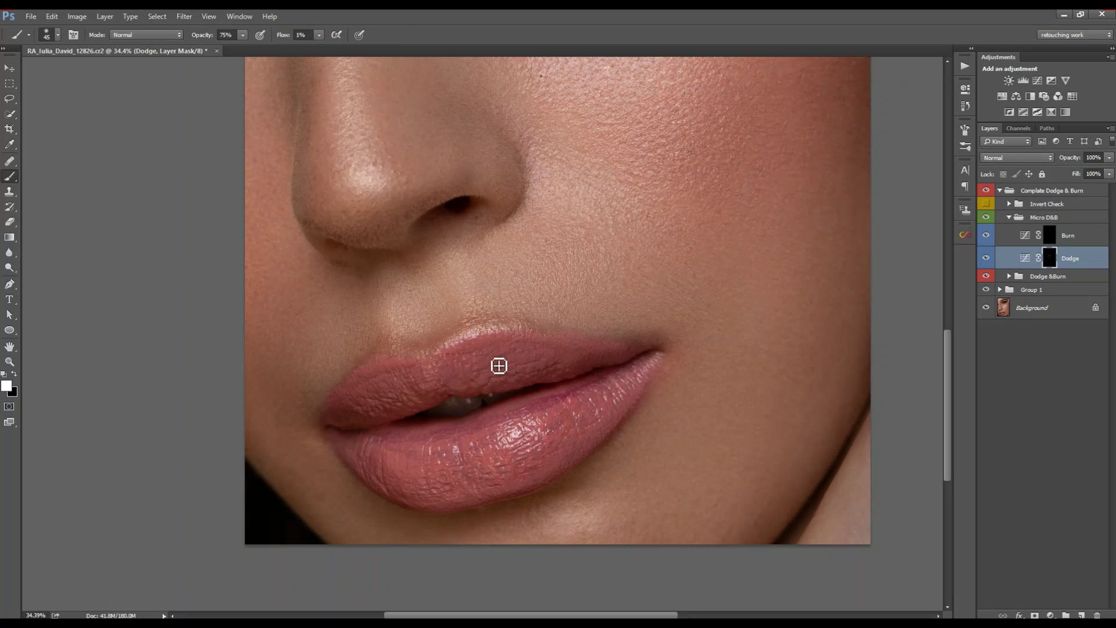
{"action": "key", "text": "bracketright"}
{"action": "key", "text": "bracketright"}
{"action": "mouse_move", "coordinate": [552, 347]}
{"action": "left_mouse_down"}
{"action": "mouse_move", "coordinate": [585, 364]}
{"action": "mouse_move", "coordinate": [625, 357]}
{"action": "mouse_move", "coordinate": [510, 386]}
{"action": "mouse_move", "coordinate": [547, 348]}
{"action": "mouse_move", "coordinate": [517, 357]}
{"action": "left_mouse_up"}
{"action": "key", "text": "bracketleft"}
{"action": "key", "text": "bracketleft"}
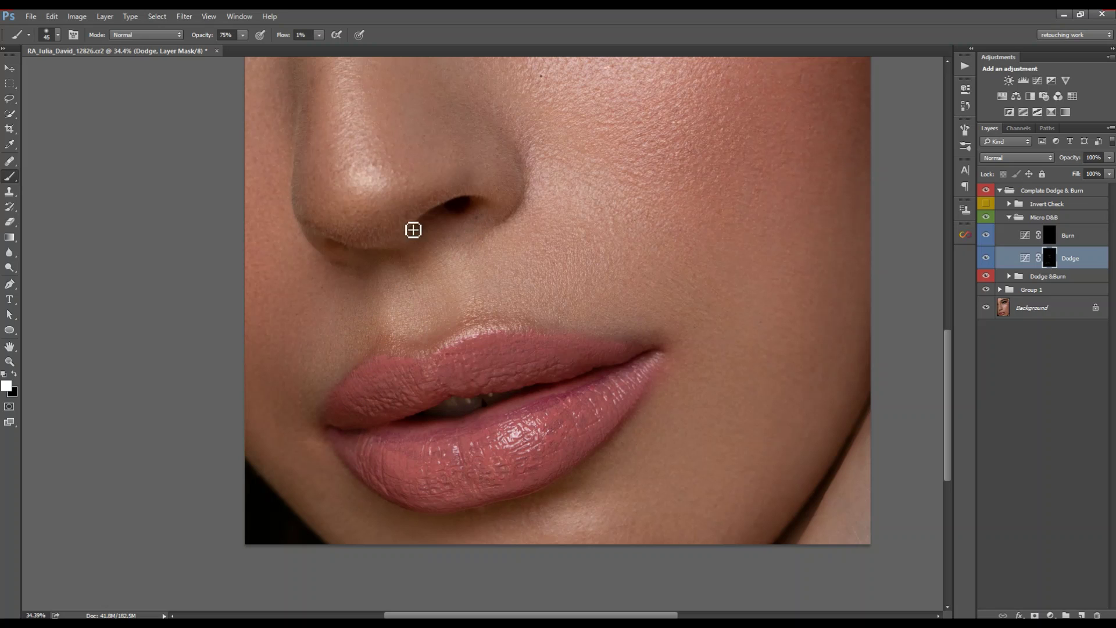
{"action": "left_click_drag", "start_coordinate": [414, 230], "coordinate": [422, 204]}
{"action": "mouse_move", "coordinate": [606, 393]}
{"action": "left_mouse_down"}
{"action": "mouse_move", "coordinate": [606, 405]}
{"action": "mouse_move", "coordinate": [597, 355]}
{"action": "left_mouse_up"}
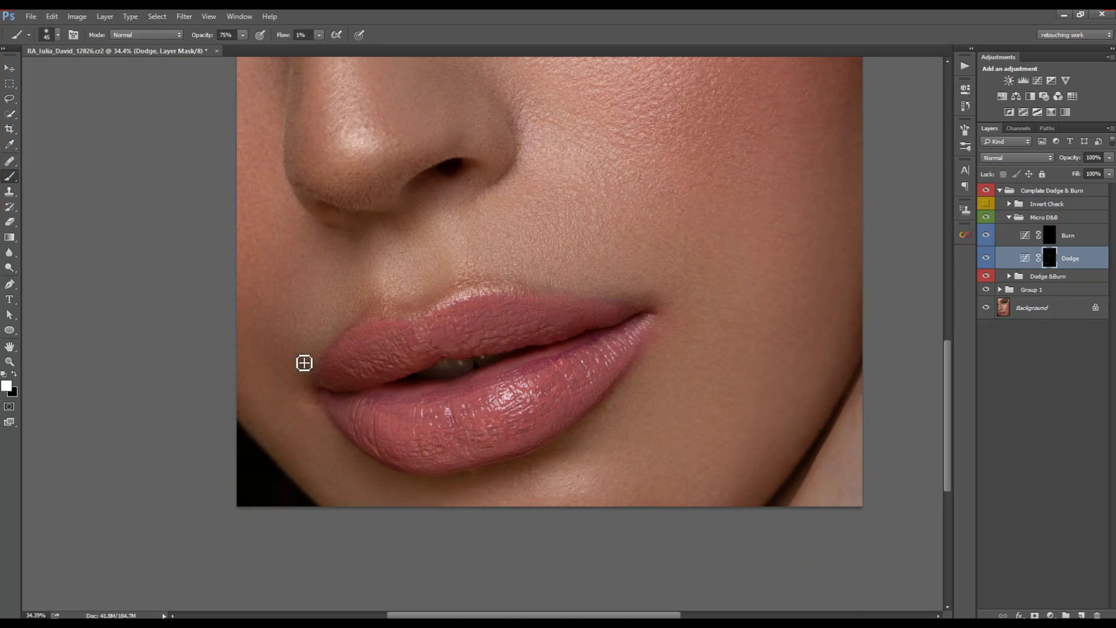
{"action": "left_click_drag", "start_coordinate": [285, 414], "coordinate": [290, 419]}
Step: On the Burn mask, darken the skin beside the left lip corner, then zoom out to the whole image
{"action": "key", "text": "alt+bracketright"}
{"action": "left_click_drag", "start_coordinate": [323, 419], "coordinate": [313, 403]}
{"action": "left_click_drag", "start_coordinate": [475, 499], "coordinate": [558, 475]}
{"action": "key", "text": "bracketleft"}
{"action": "key", "text": "bracketleft"}
{"action": "key", "text": "bracketleft"}
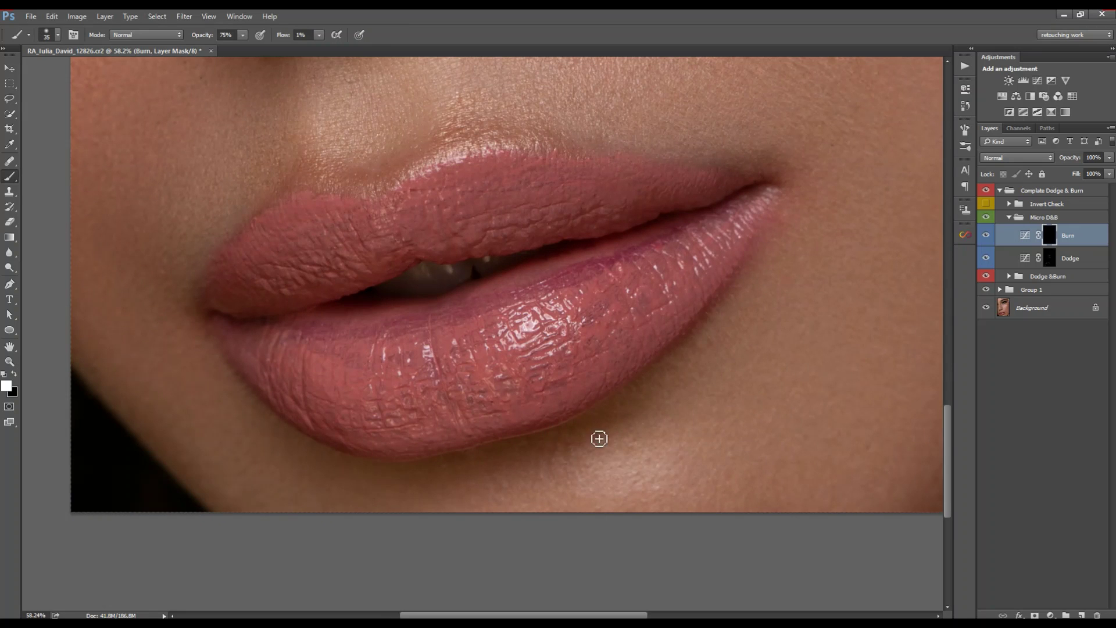
{"action": "key", "text": "bracketright"}
{"action": "key", "text": "z"}
{"action": "mouse_move", "coordinate": [575, 431]}
{"action": "left_mouse_down"}
{"action": "mouse_move", "coordinate": [508, 428]}
{"action": "mouse_move", "coordinate": [501, 407]}
{"action": "left_mouse_up"}
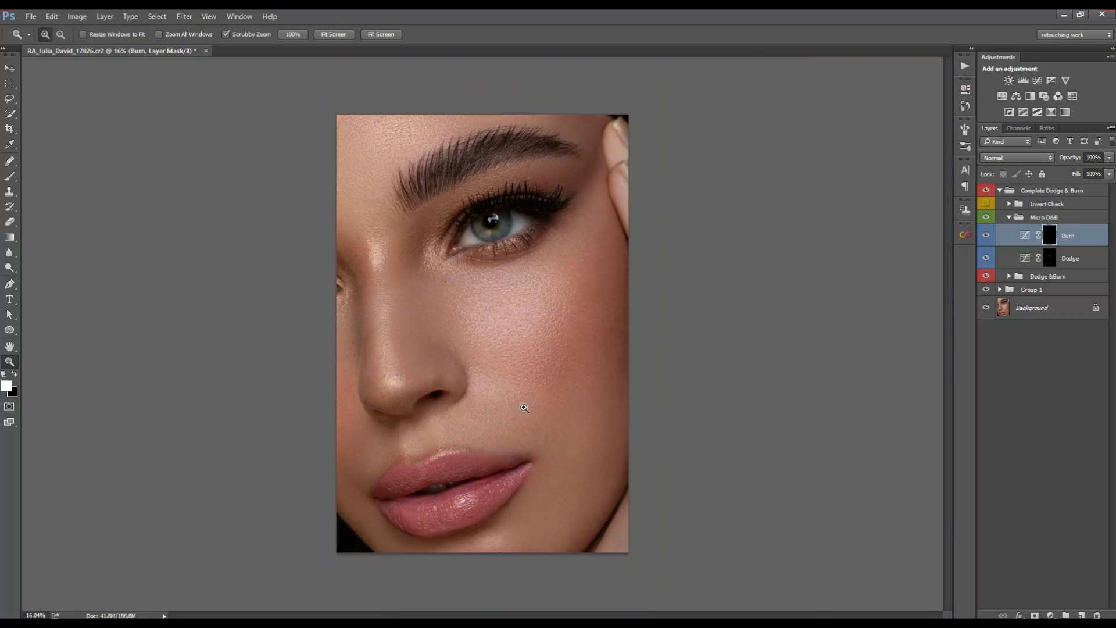
Step: Show and collapse Micro D&B, then toggle Complate Dodge & Burn's visibility to compare
{"action": "left_click", "coordinate": [986, 218]}
{"action": "left_click", "coordinate": [1009, 218]}
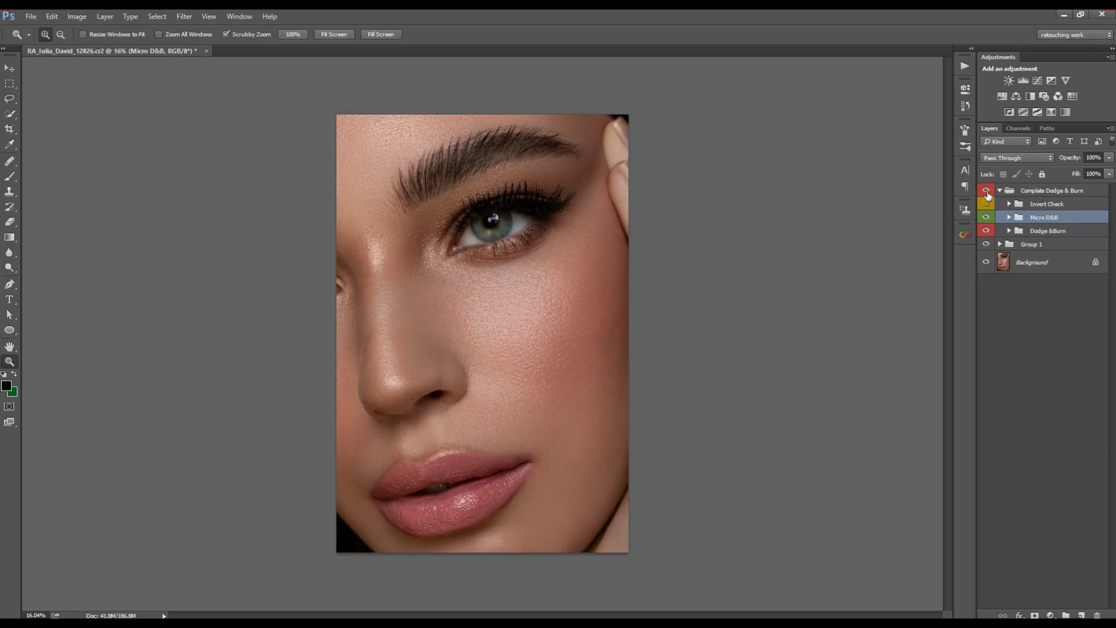
{"action": "left_click", "coordinate": [987, 191]}
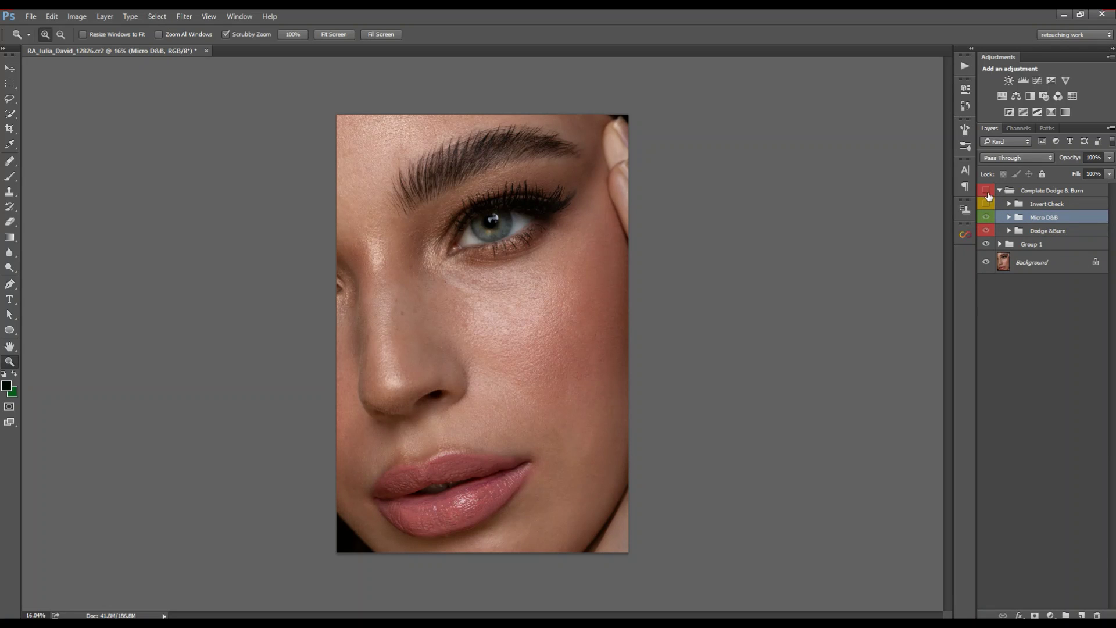
{"action": "left_click", "coordinate": [986, 192]}
{"action": "left_click", "coordinate": [987, 191]}
{"action": "left_click", "coordinate": [986, 191]}
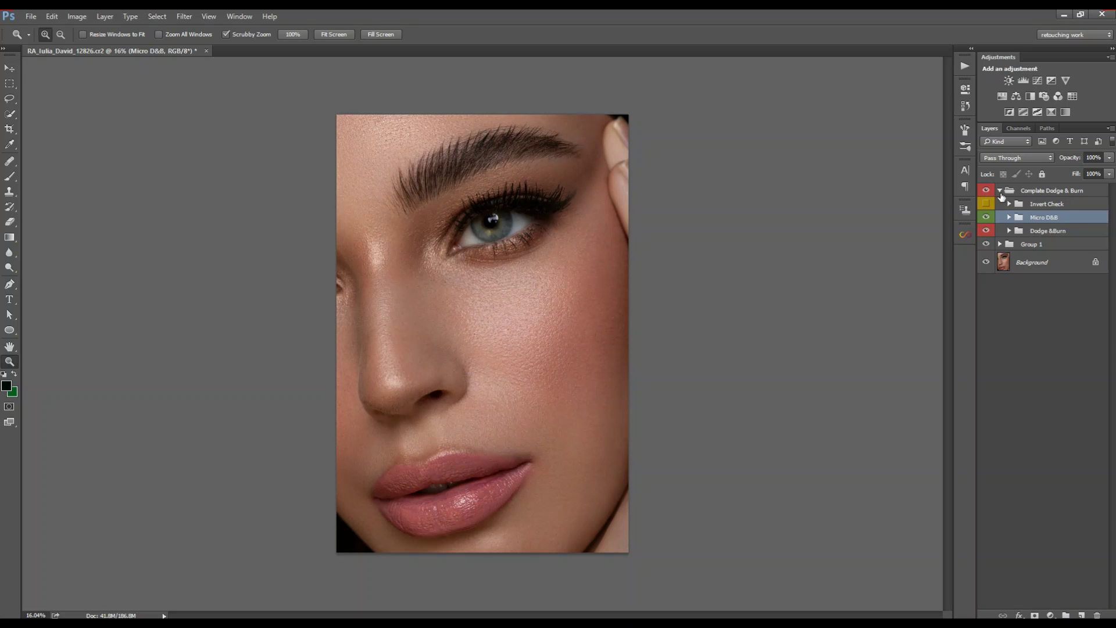
{"action": "left_click", "coordinate": [1000, 190]}
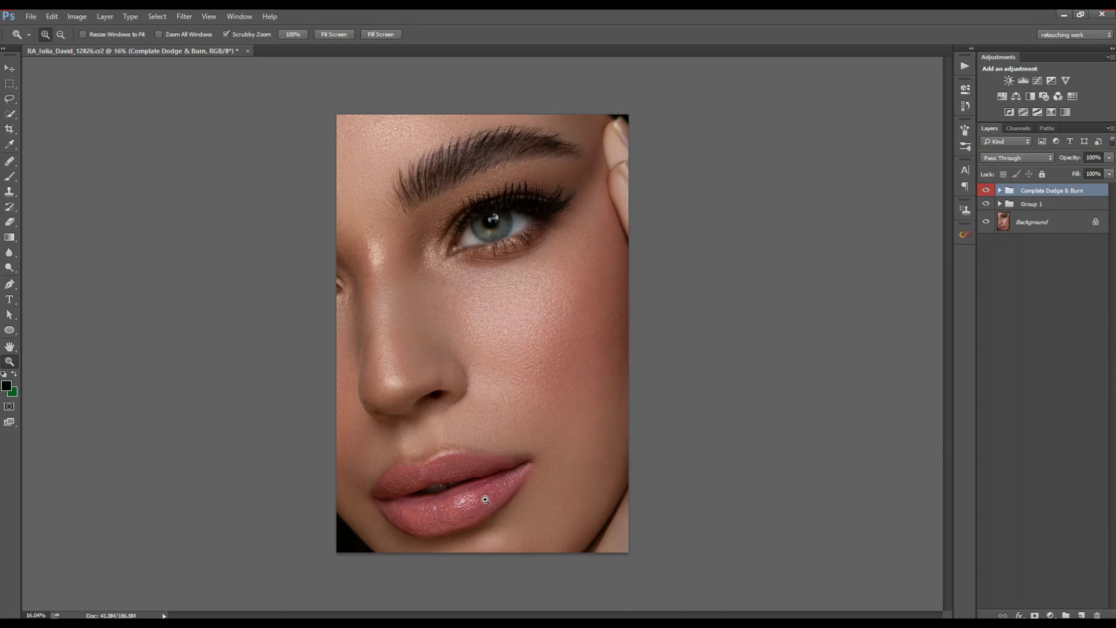
Step: Drag Group 1 into the Complate Dodge & Burn group and compare before and after
{"action": "left_click_drag", "start_coordinate": [483, 500], "coordinate": [644, 426]}
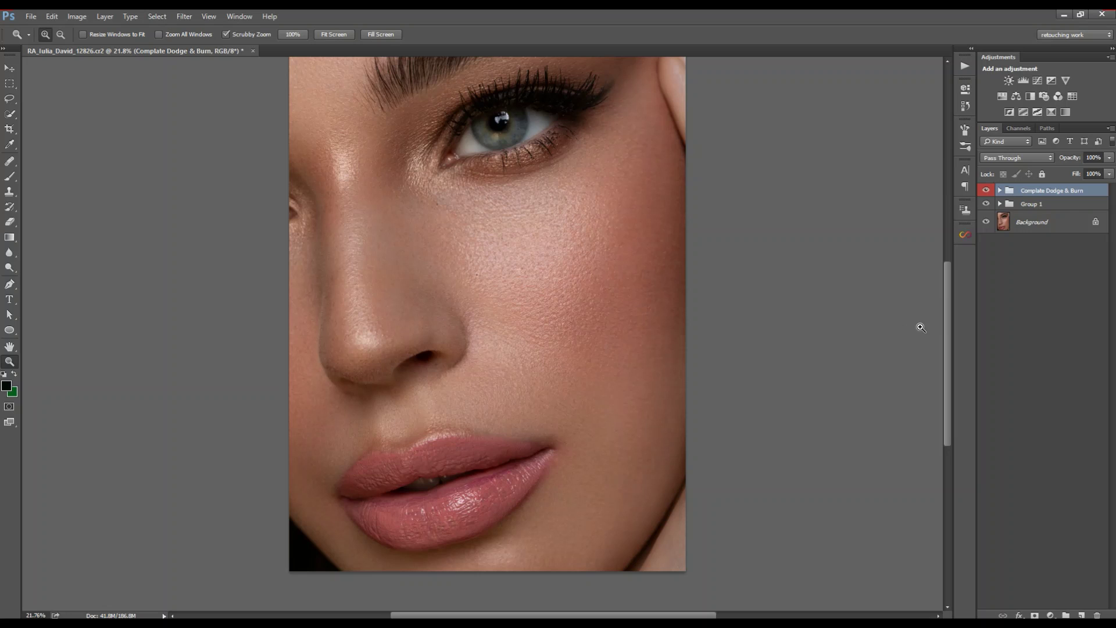
{"action": "left_click", "coordinate": [1000, 204]}
{"action": "left_click", "coordinate": [1000, 204]}
{"action": "left_click", "coordinate": [1000, 190]}
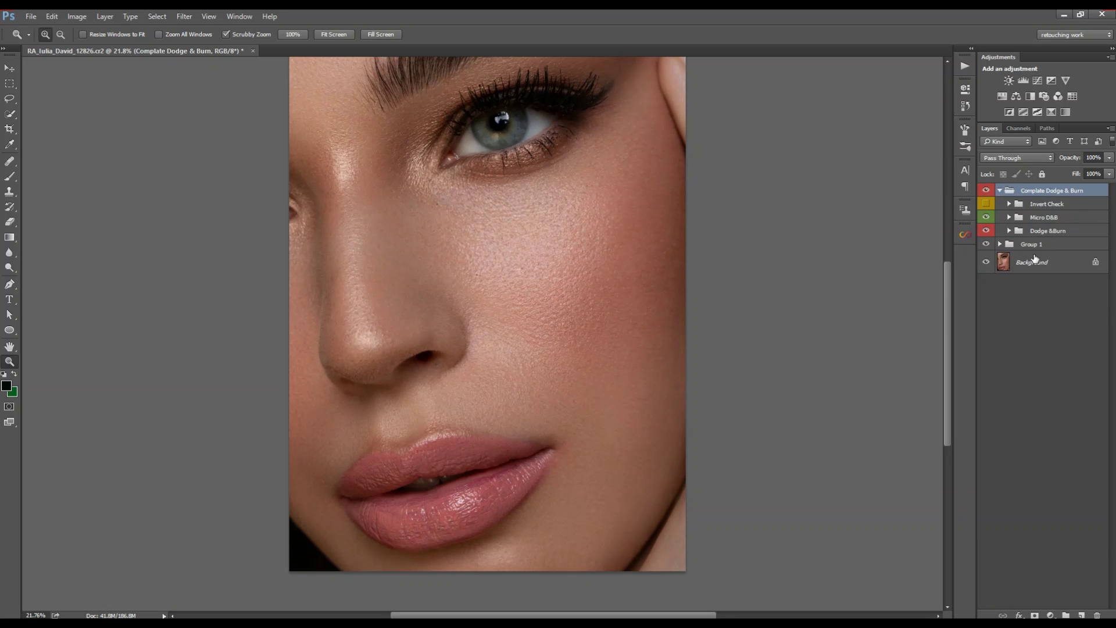
{"action": "left_click", "coordinate": [1051, 246]}
{"action": "left_click_drag", "start_coordinate": [1070, 243], "coordinate": [1077, 234]}
{"action": "left_click", "coordinate": [1000, 190]}
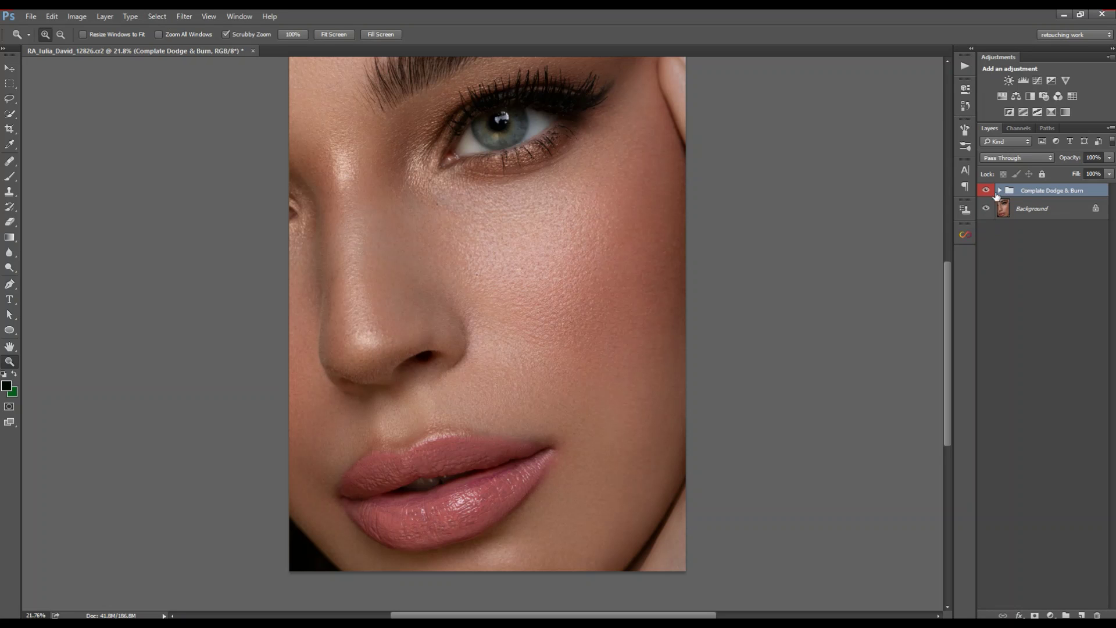
{"action": "left_click", "coordinate": [987, 191]}
{"action": "left_click", "coordinate": [988, 192]}
Step: Stamp visible into Layer 2 and run Advance FreQ S/Median with Median radius 50
{"action": "key", "text": "ctrl+shift+alt+e"}
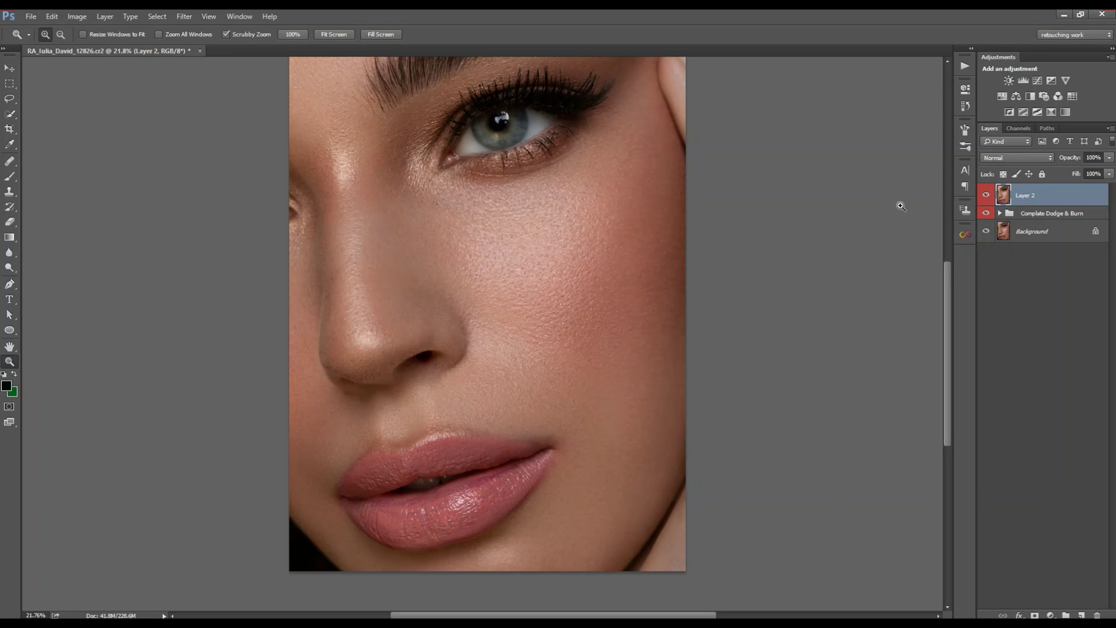
{"action": "left_click_drag", "start_coordinate": [467, 249], "coordinate": [486, 258]}
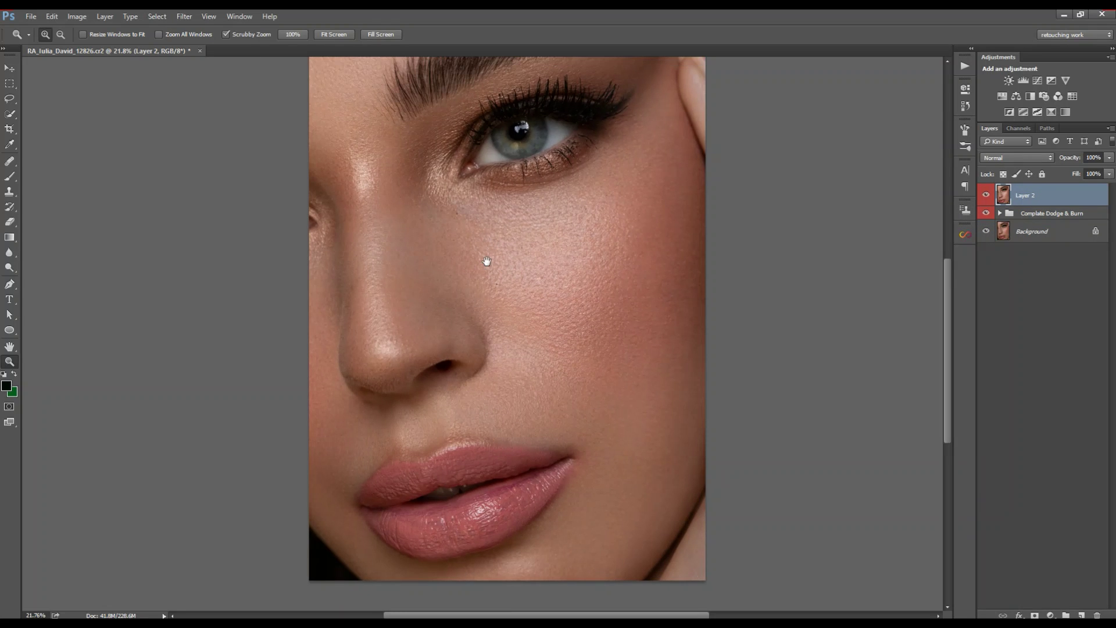
{"action": "left_click", "coordinate": [970, 68]}
{"action": "left_click", "coordinate": [876, 71]}
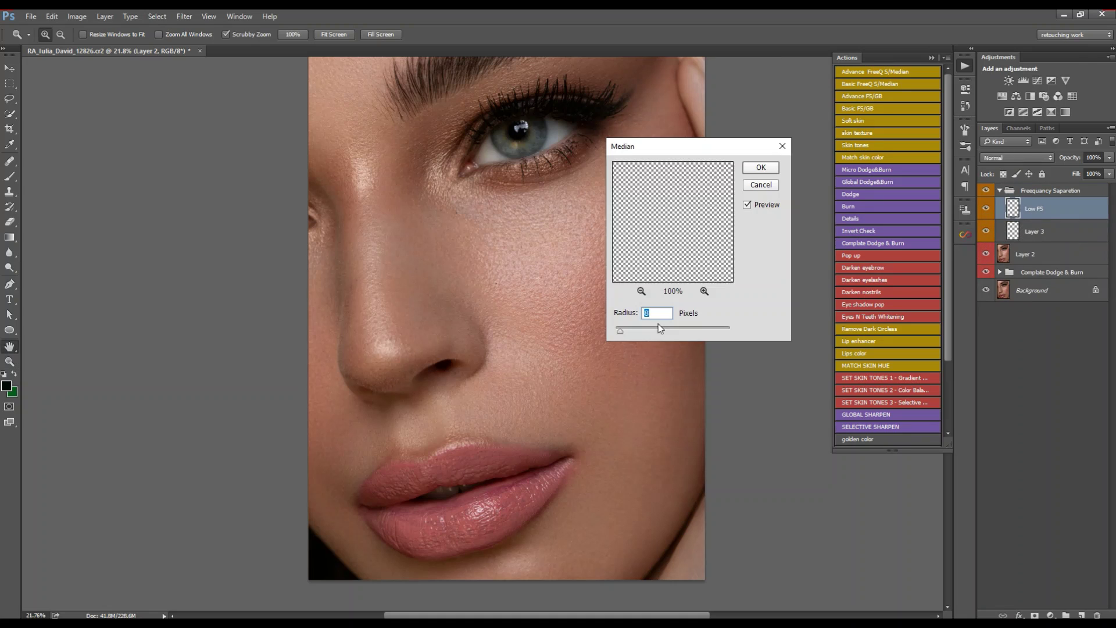
{"action": "left_click_drag", "start_coordinate": [627, 329], "coordinate": [644, 331]}
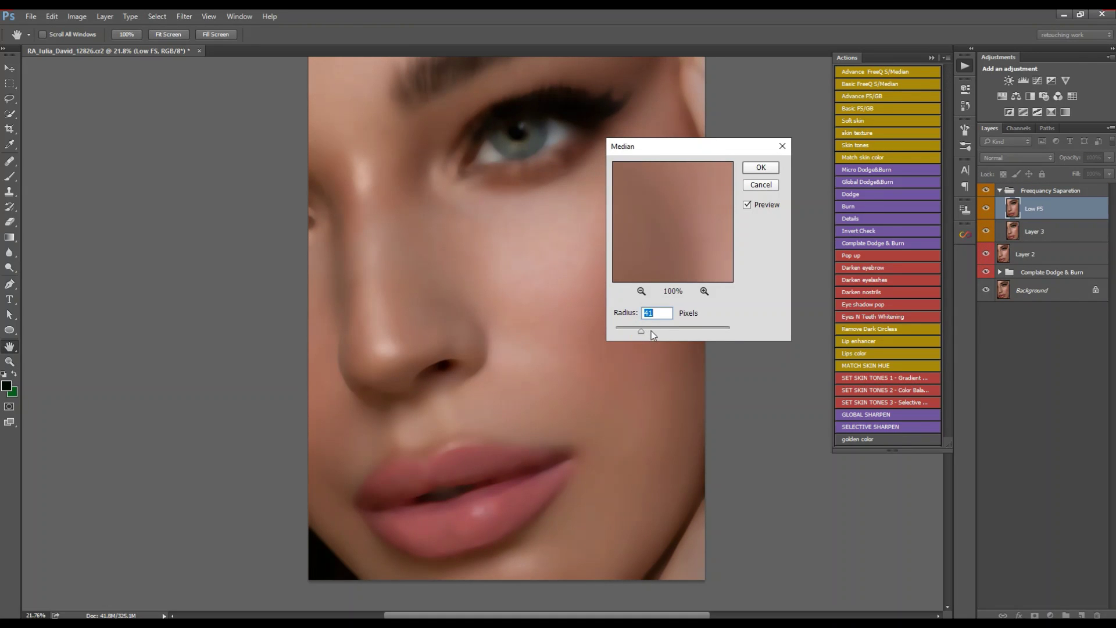
{"action": "left_click", "coordinate": [761, 167]}
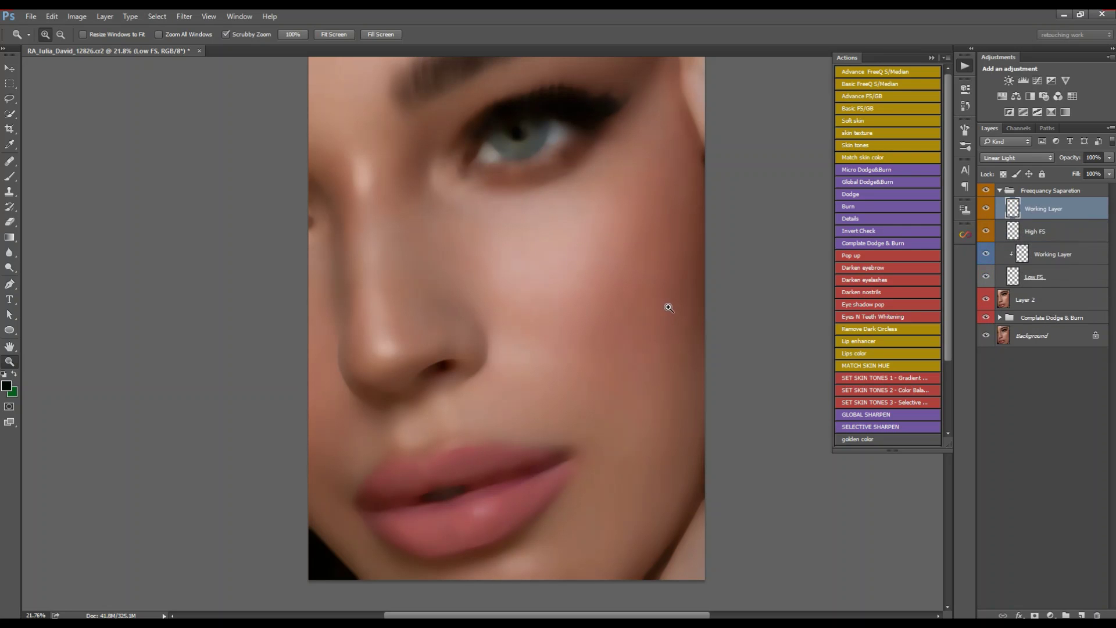
{"action": "left_click", "coordinate": [1057, 260]}
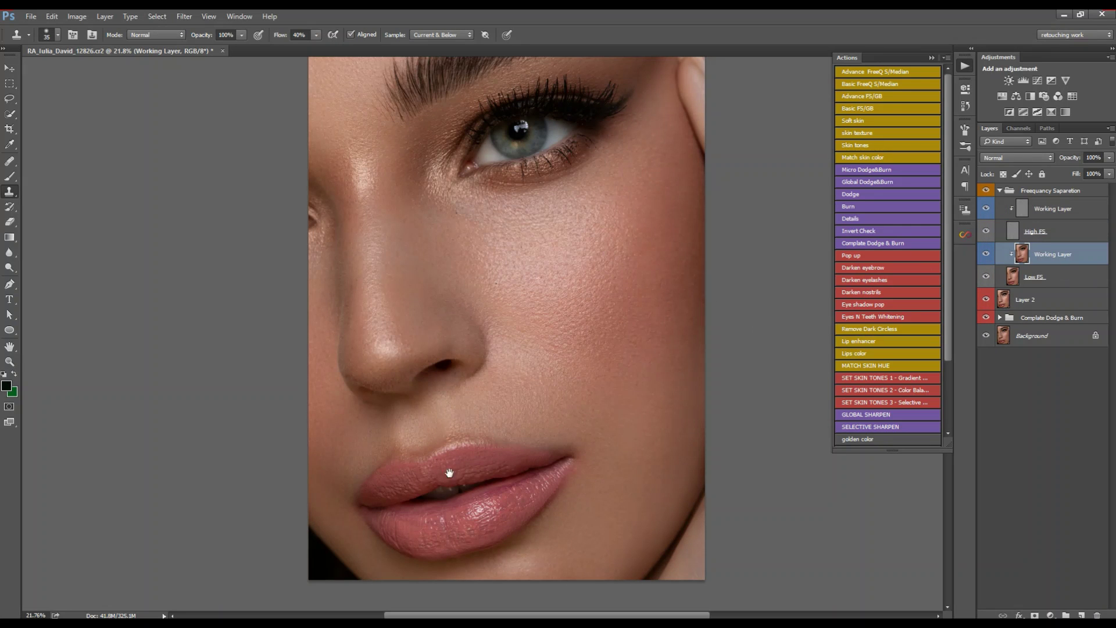
Step: Zoom into the lips and set up the Mixer Brush at 5% wet, size 175
{"action": "scroll", "coordinate": [460, 447], "scroll_direction": "down", "scroll_amount": 3}
{"action": "key", "text": "z"}
{"action": "left_click_drag", "start_coordinate": [470, 446], "coordinate": [515, 455]}
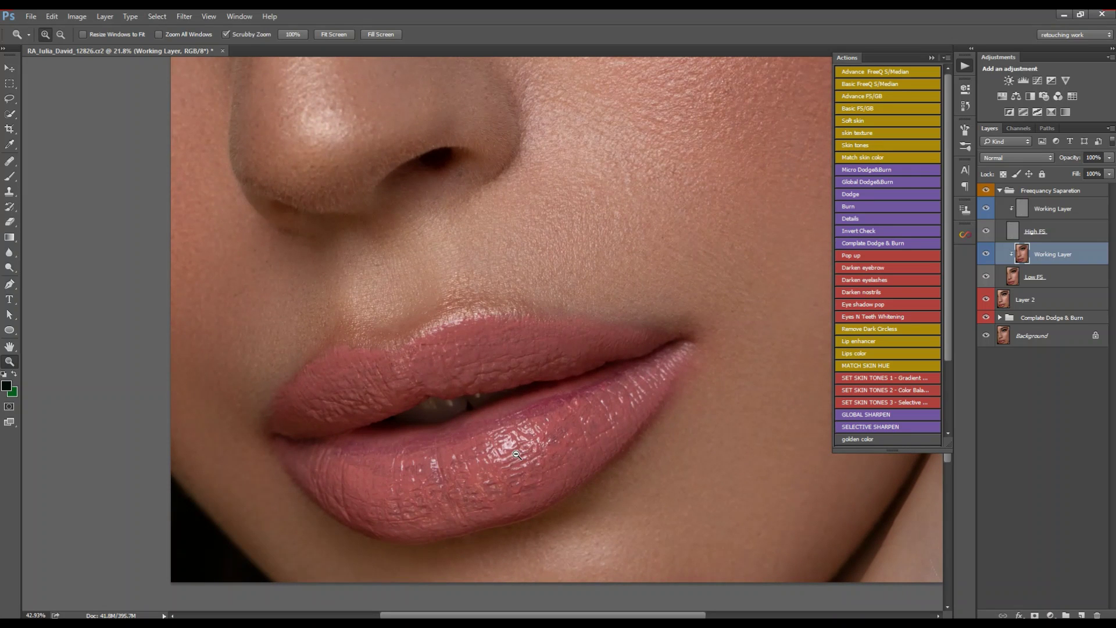
{"action": "key", "text": "b"}
{"action": "right_click", "coordinate": [16, 181]}
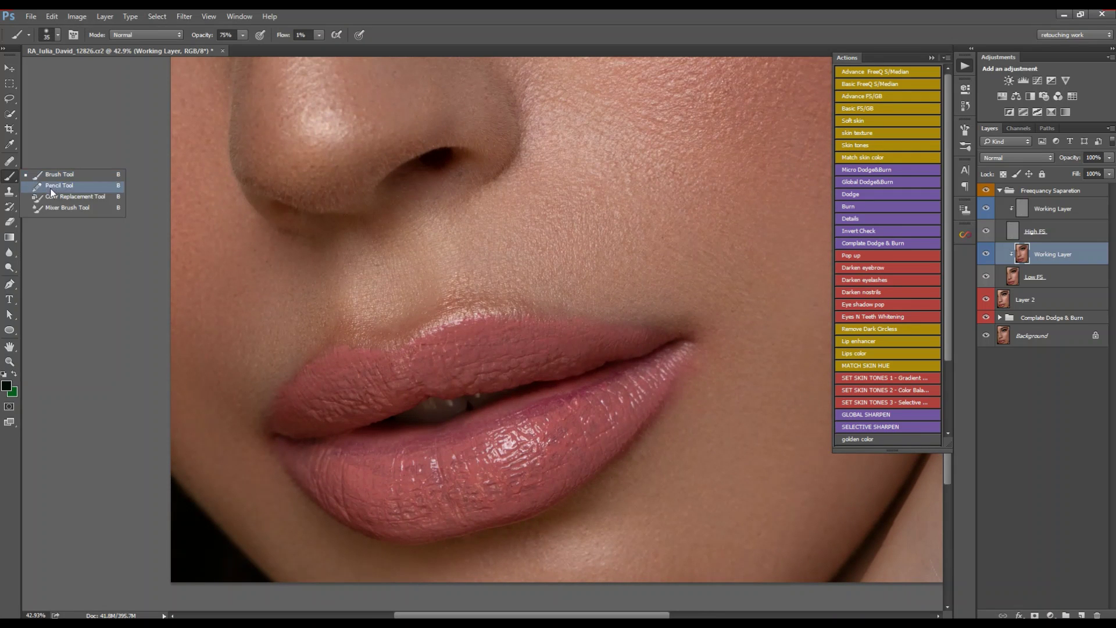
{"action": "left_click", "coordinate": [64, 210]}
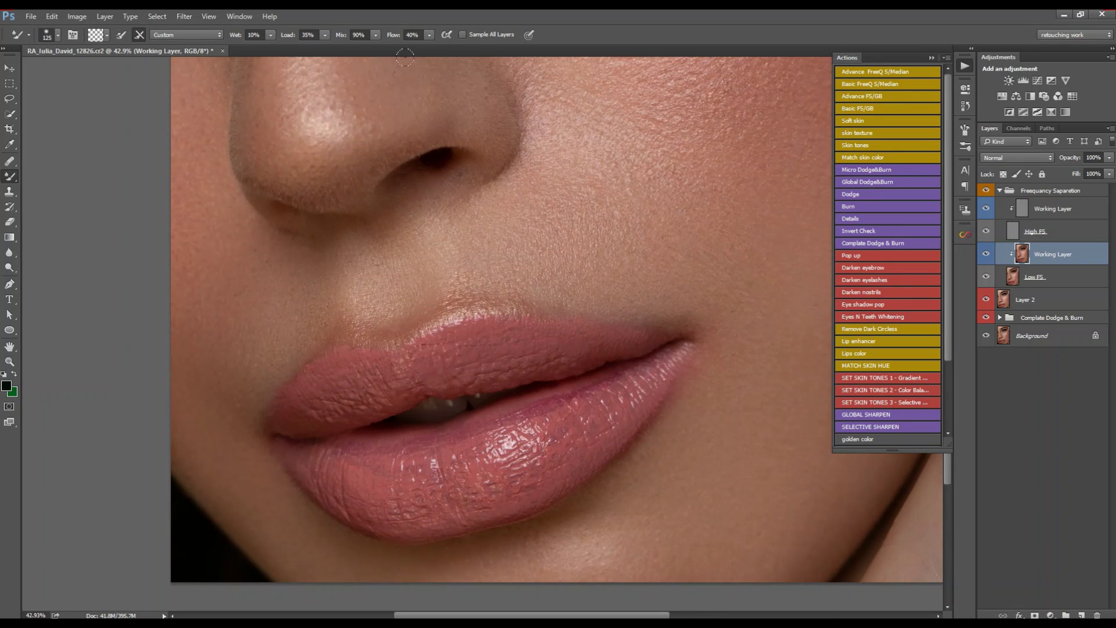
{"action": "key", "text": "0"}
{"action": "key", "text": "5"}
{"action": "key", "text": "bracketright"}
{"action": "key", "text": "bracketright"}
Step: Dab the lower and upper lips to even their tone, then zoom out to 26.8%
{"action": "left_click", "coordinate": [311, 450]}
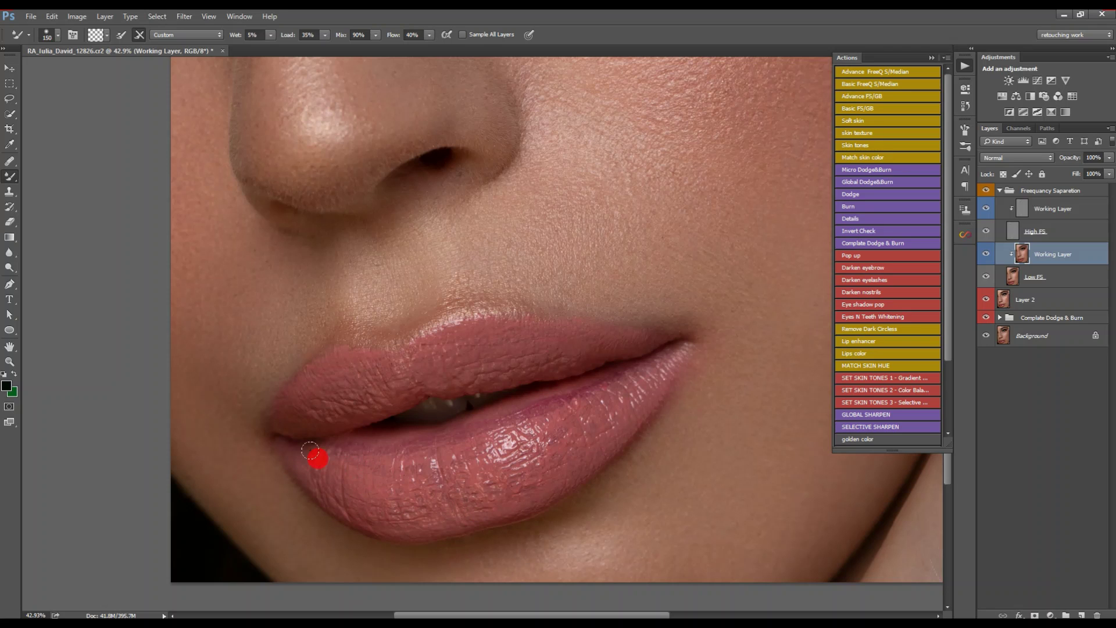
{"action": "left_click", "coordinate": [398, 440]}
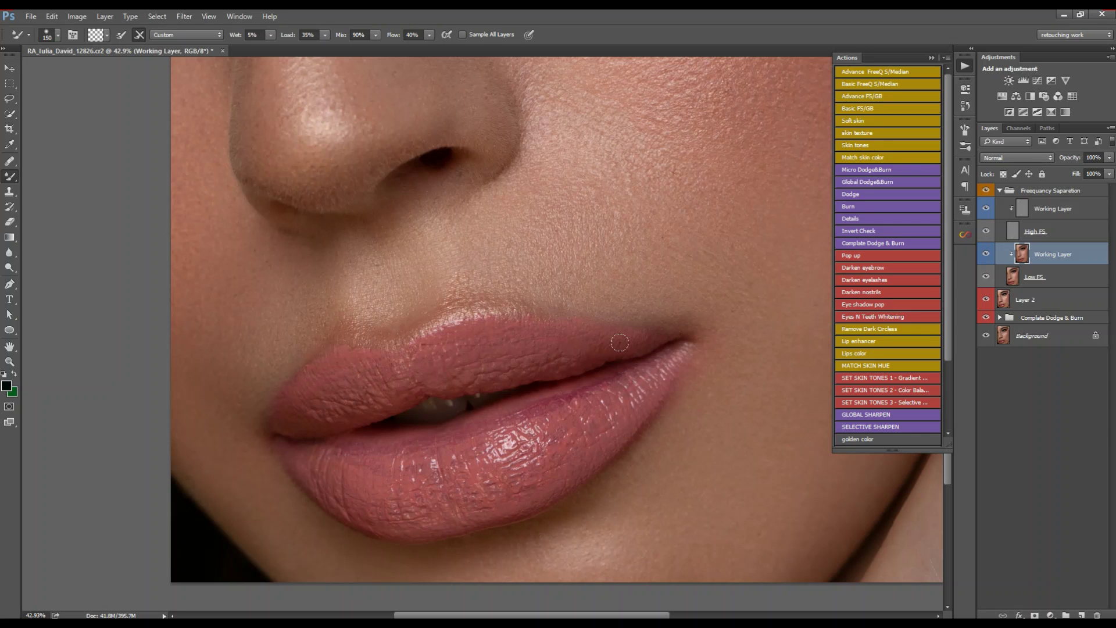
{"action": "key", "text": "bracketleft"}
{"action": "left_click", "coordinate": [635, 348]}
{"action": "left_click", "coordinate": [306, 421]}
{"action": "key", "text": "z"}
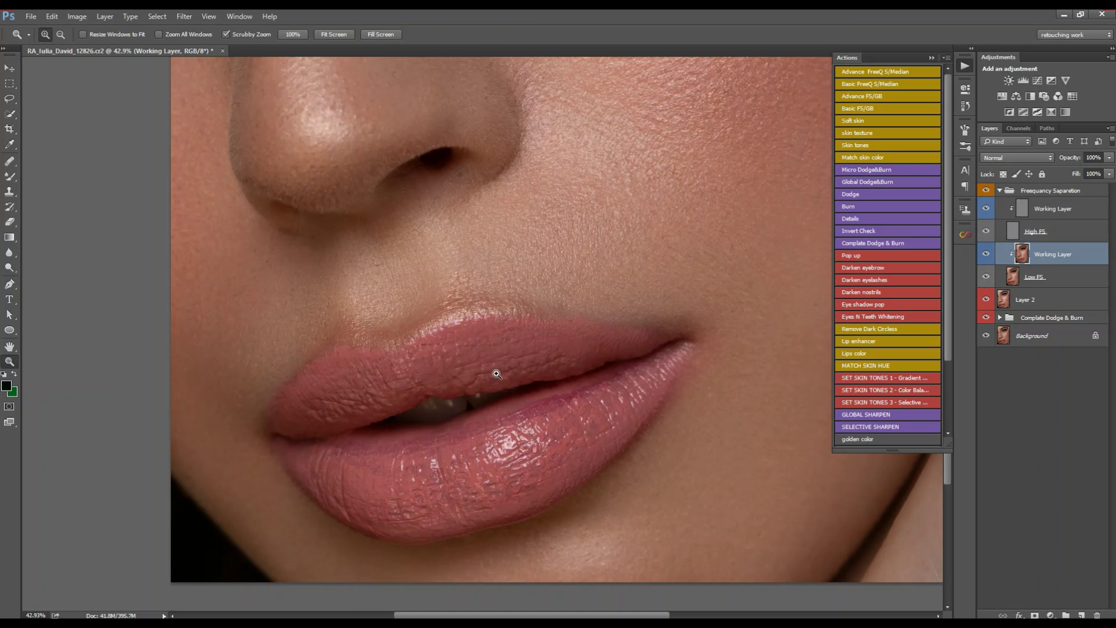
{"action": "left_click_drag", "start_coordinate": [491, 369], "coordinate": [431, 385]}
{"action": "left_click_drag", "start_coordinate": [435, 492], "coordinate": [491, 416]}
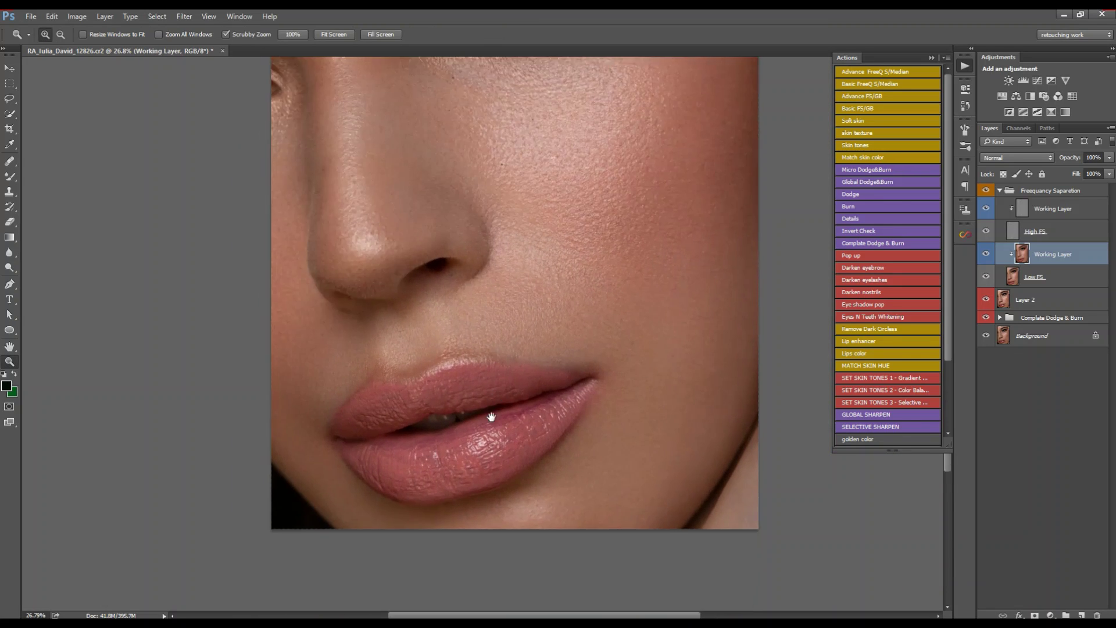
Step: Collapse Frequency Separation, toggle it off and on to compare, and zoom out to the face
{"action": "left_click", "coordinate": [1000, 190]}
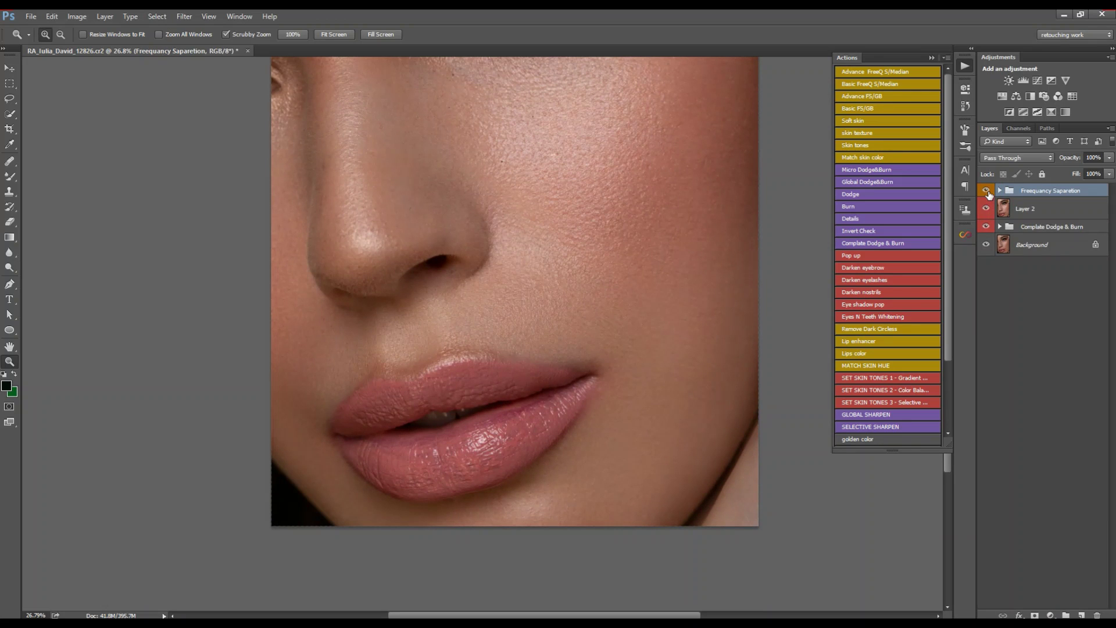
{"action": "left_click", "coordinate": [986, 191]}
{"action": "left_click", "coordinate": [986, 192]}
{"action": "left_click", "coordinate": [987, 192]}
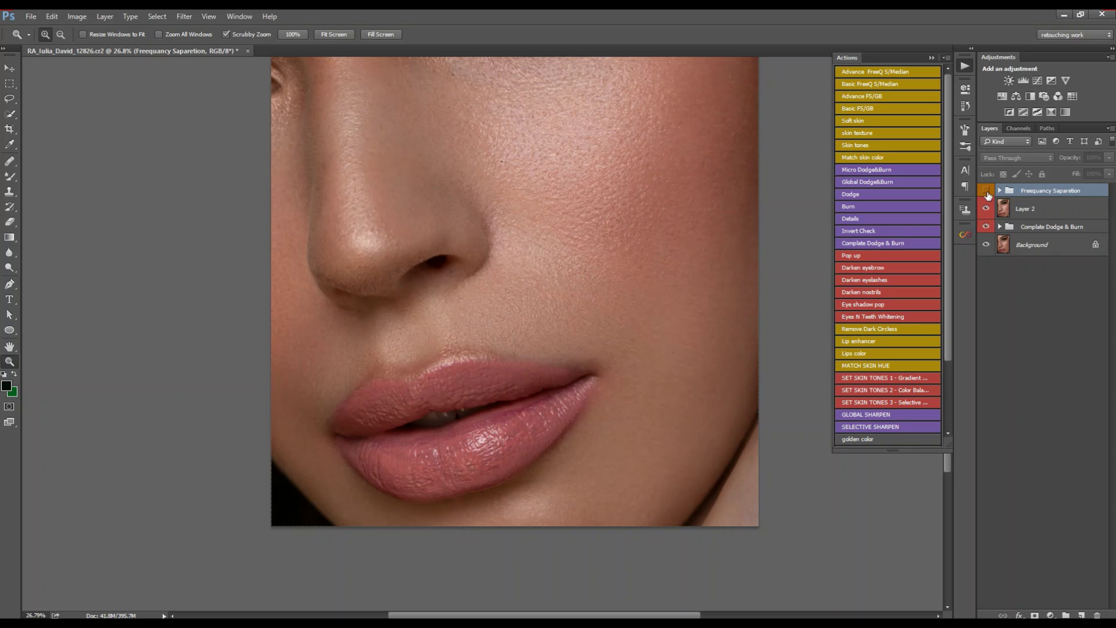
{"action": "left_click", "coordinate": [987, 192]}
{"action": "mouse_move", "coordinate": [485, 289]}
{"action": "left_mouse_down"}
{"action": "mouse_move", "coordinate": [442, 283]}
{"action": "mouse_move", "coordinate": [505, 291]}
{"action": "mouse_move", "coordinate": [473, 301]}
{"action": "left_mouse_up"}
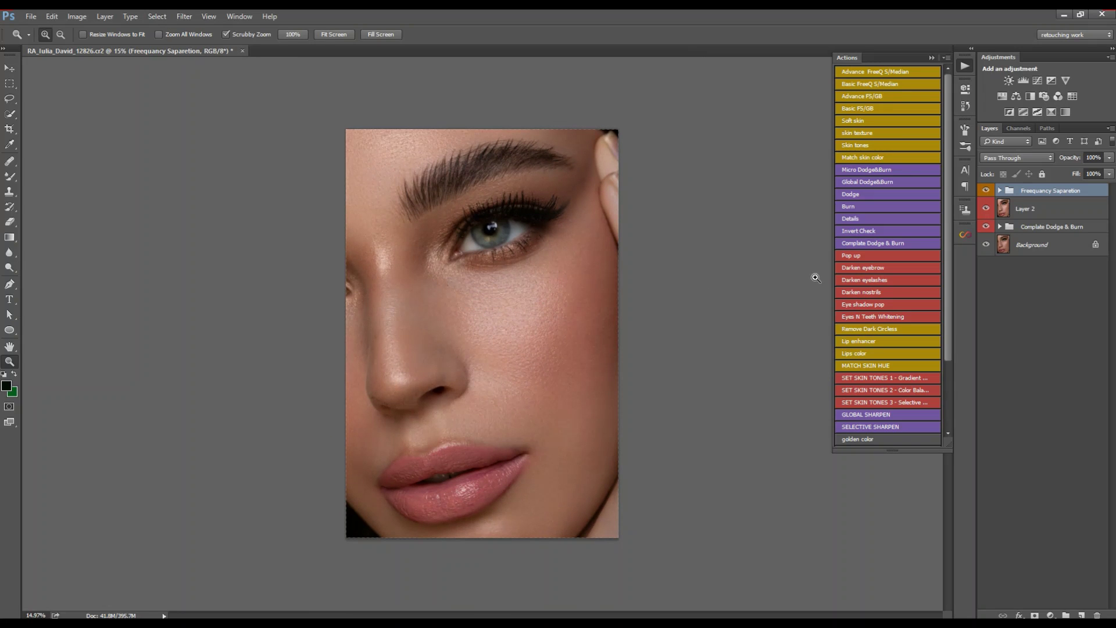
Step: Group Frequency Separation, Layer 2 and Complate Dodge & Burn into Group 2, then compare visibility
{"action": "left_click", "coordinate": [1024, 229], "text": "shift"}
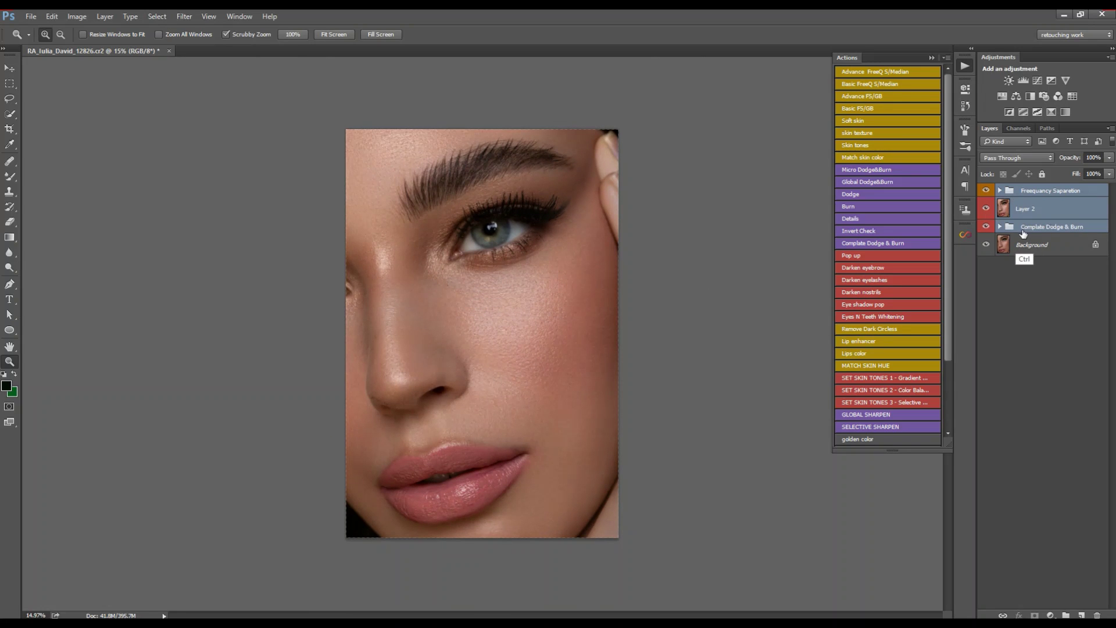
{"action": "key", "text": "ctrl+g"}
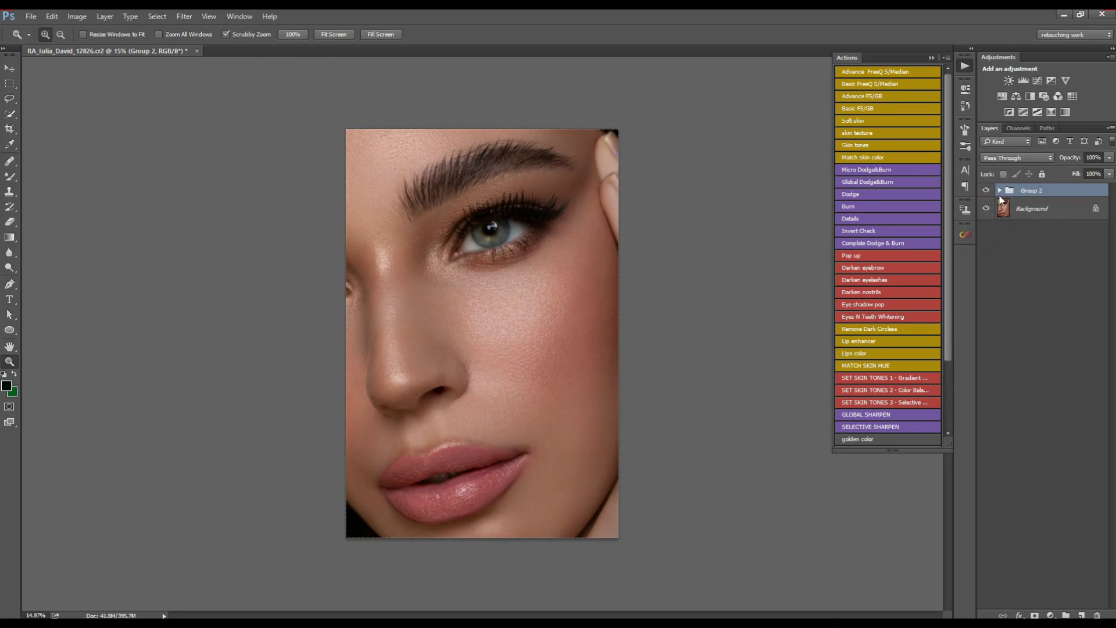
{"action": "left_click", "coordinate": [986, 191]}
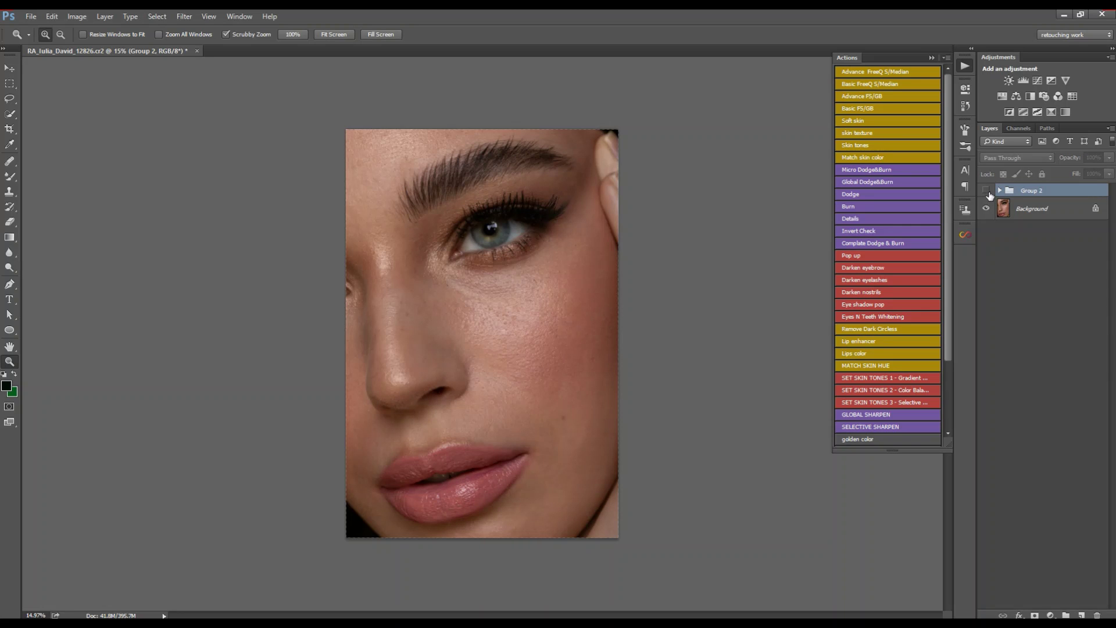
{"action": "left_click", "coordinate": [987, 191]}
{"action": "left_click", "coordinate": [987, 191]}
{"action": "left_click", "coordinate": [987, 191]}
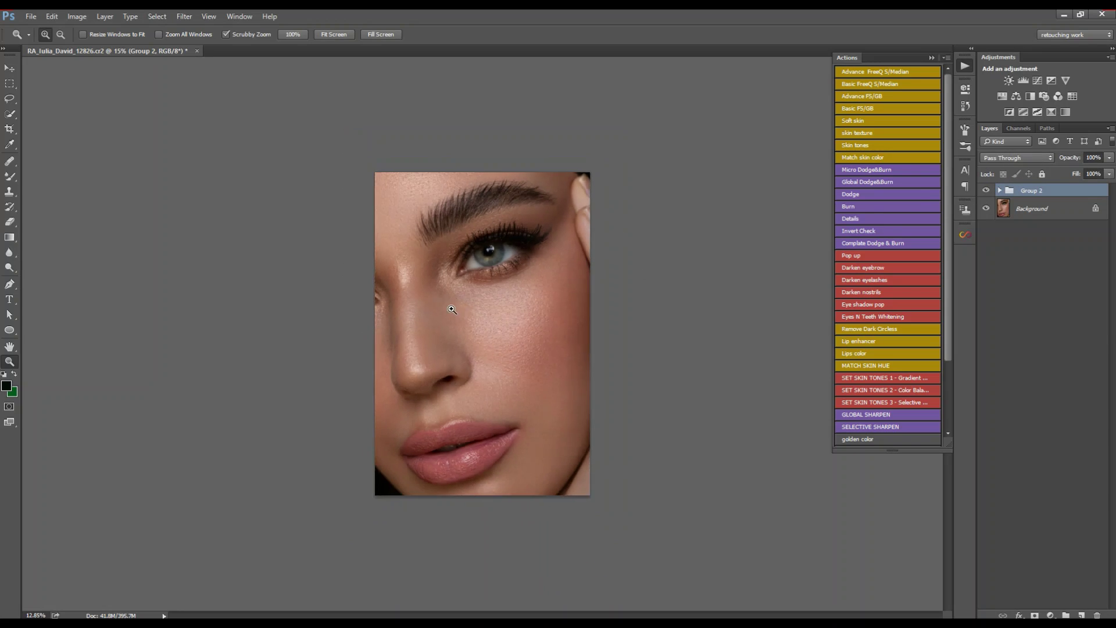